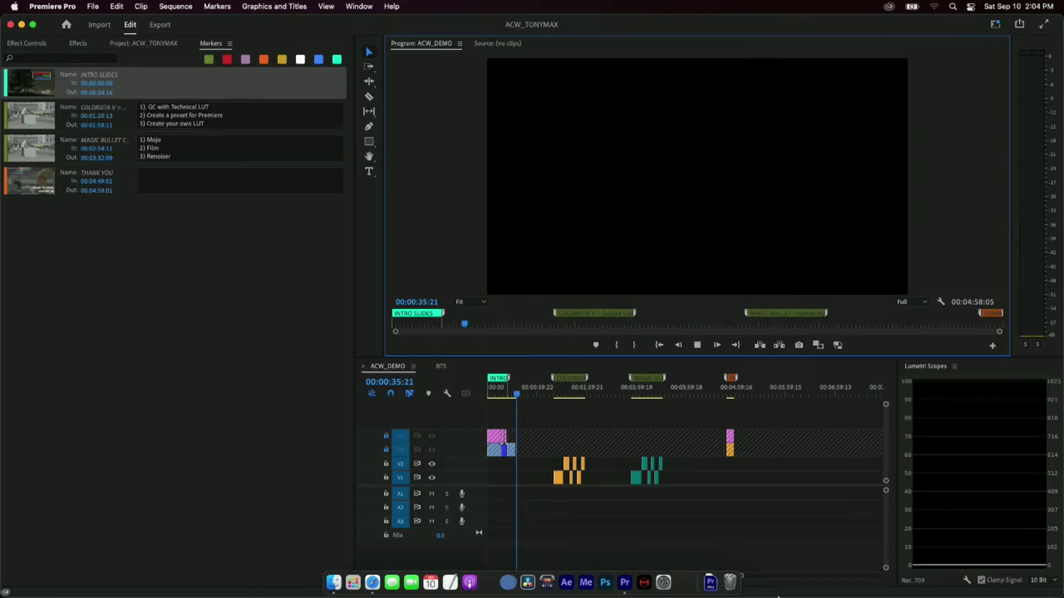
# - Stop the demo playback and bring up the BTS sequence in the Timeline
pyautogui.press('space')
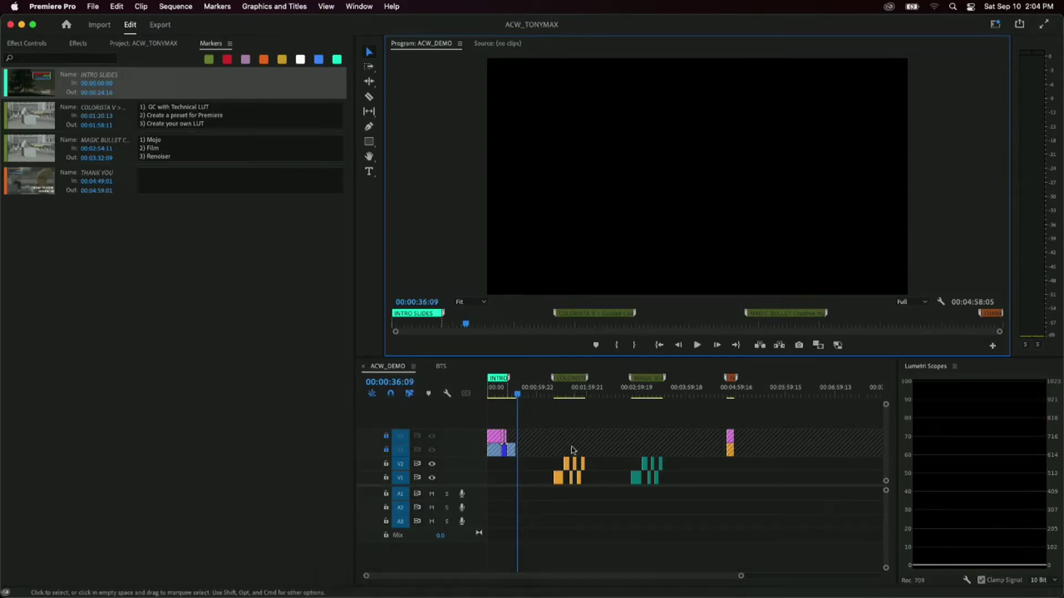
pyautogui.click(442, 367)
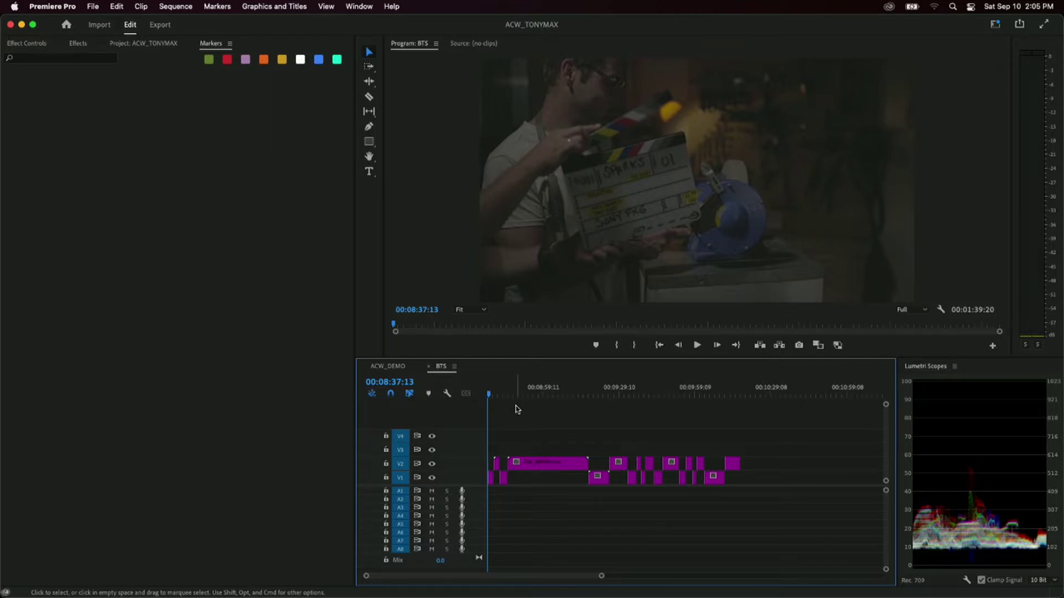
# - Show the BTS footage in the Program monitor full screen
pyautogui.hotkey('ctrl', '`')
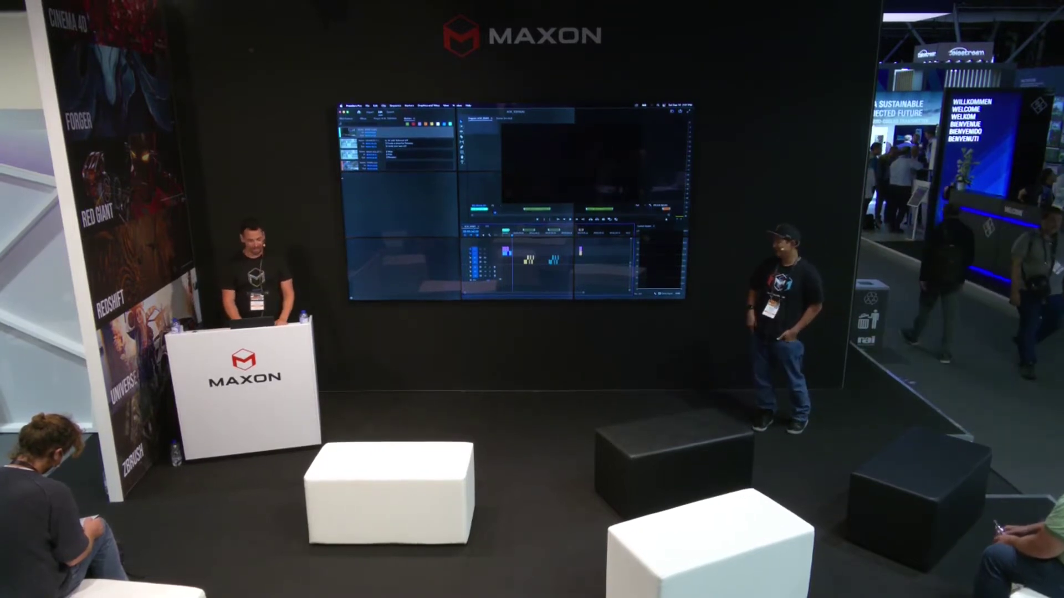
# - Move the playhead to the COLORISTA V marker at 00:01:20:13
pyautogui.click(419, 144)
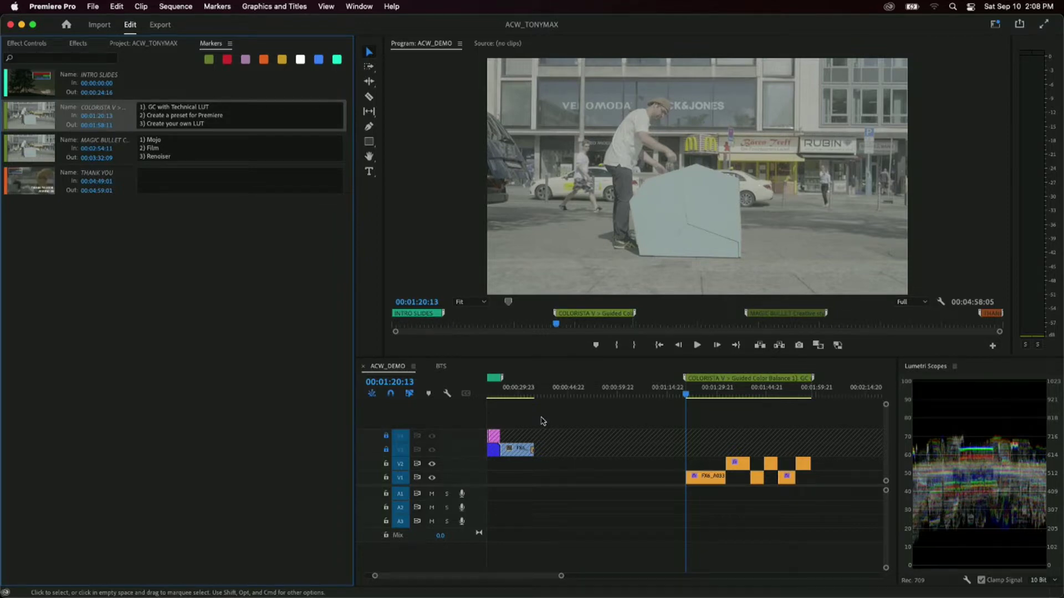
# - Play through the street clips, return to 00:01:20:13, and select FX6_A0332.mov on V1
pyautogui.press('space')
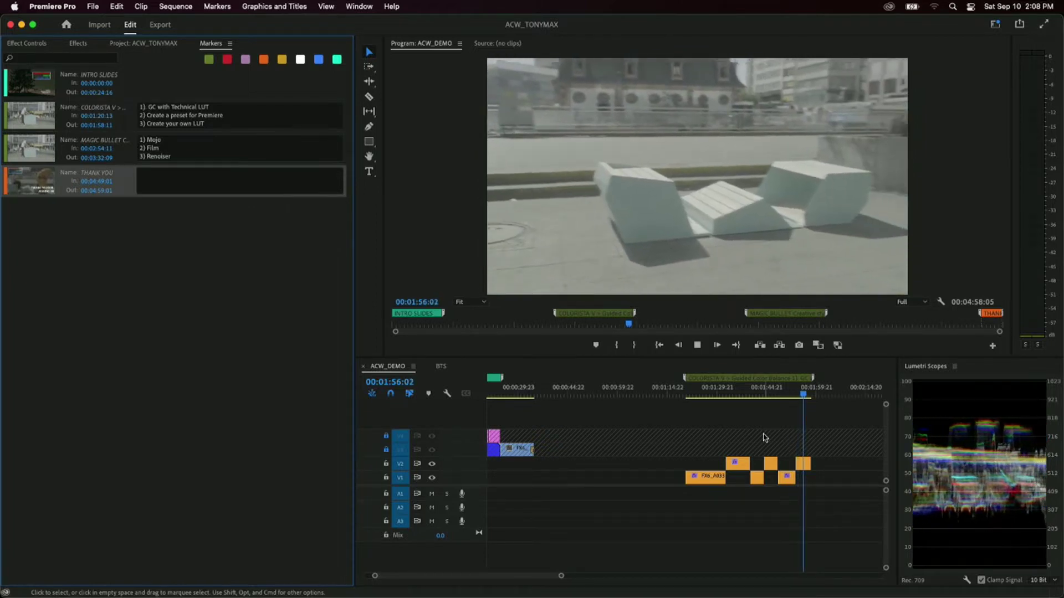
pyautogui.press('space')
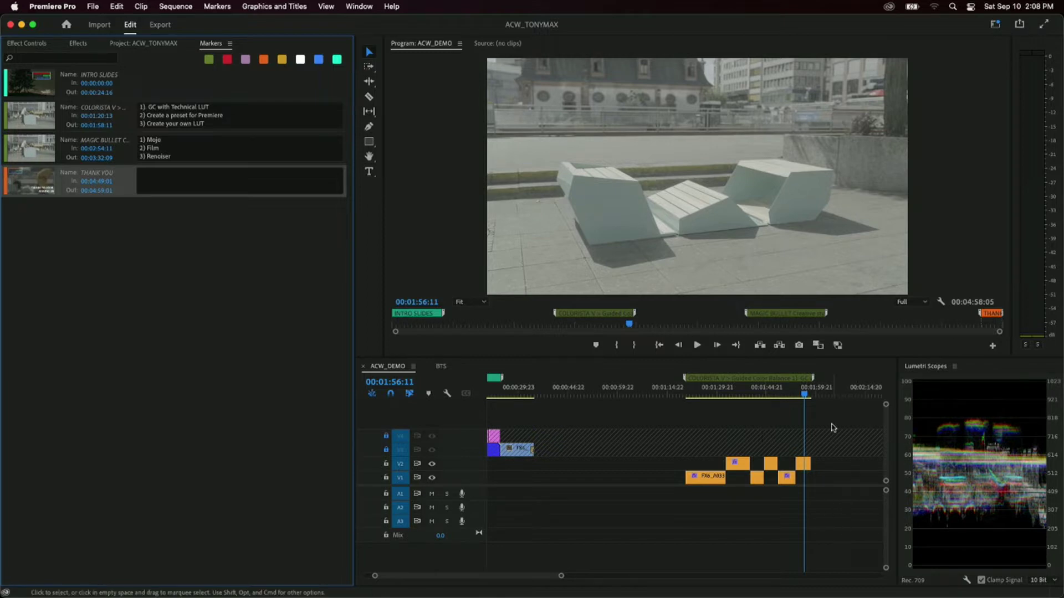
pyautogui.click(835, 442)
pyautogui.press('j')
pyautogui.press('j')
pyautogui.press('j')
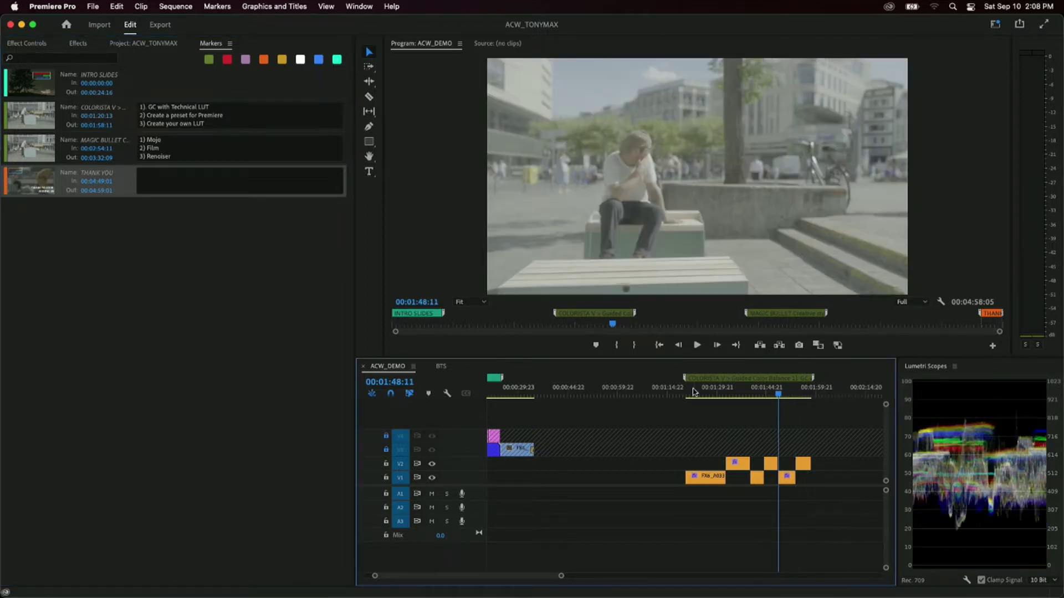
pyautogui.click(711, 480)
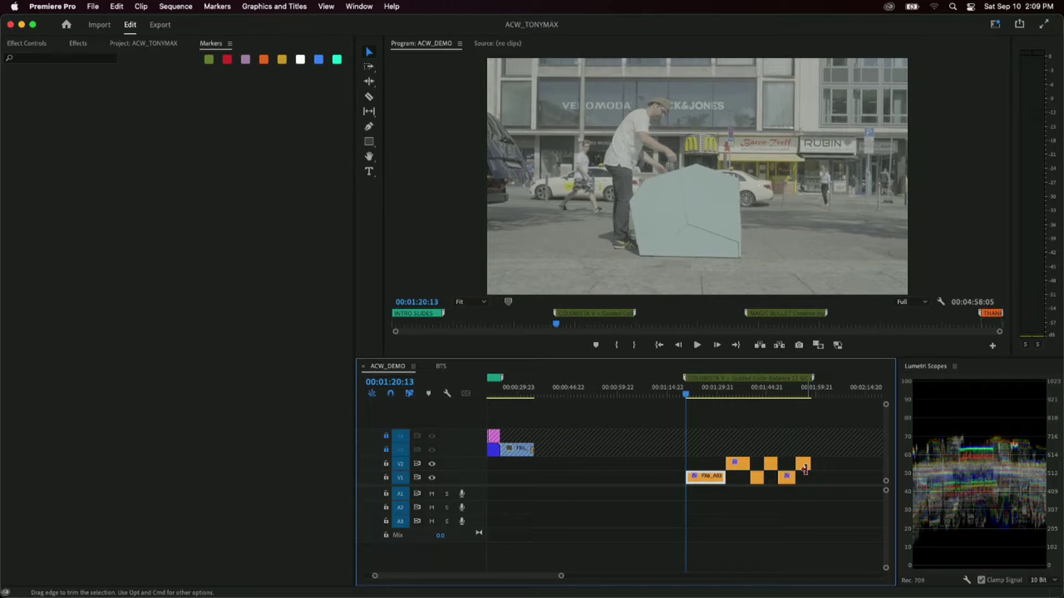
# - Zoom the timeline in, search effects for 'bulle', and apply Colorista V to FX6_A0332.mov
pyautogui.press('=')
pyautogui.press('=')
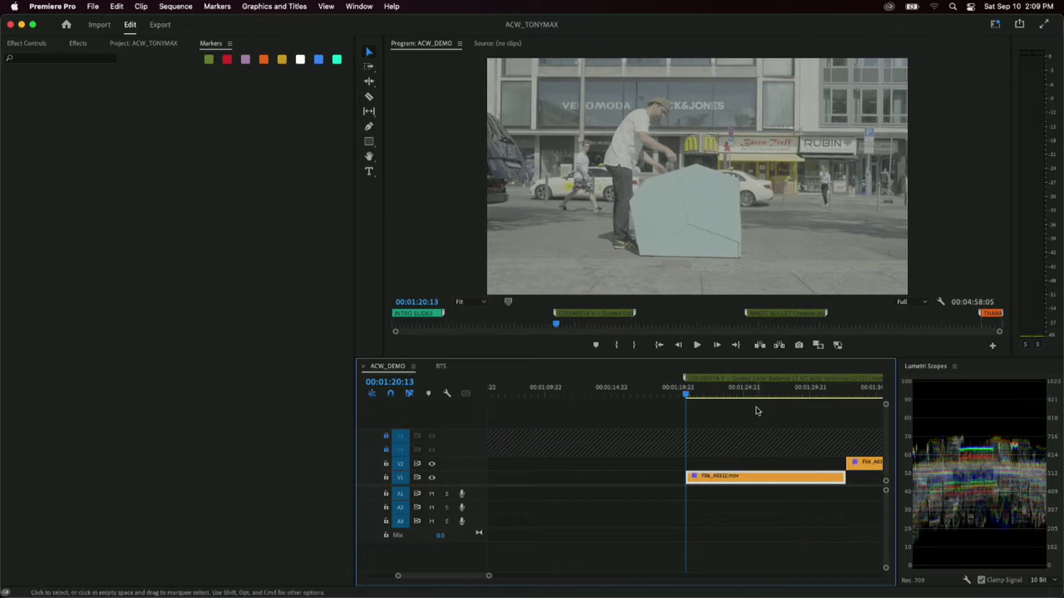
pyautogui.click(73, 45)
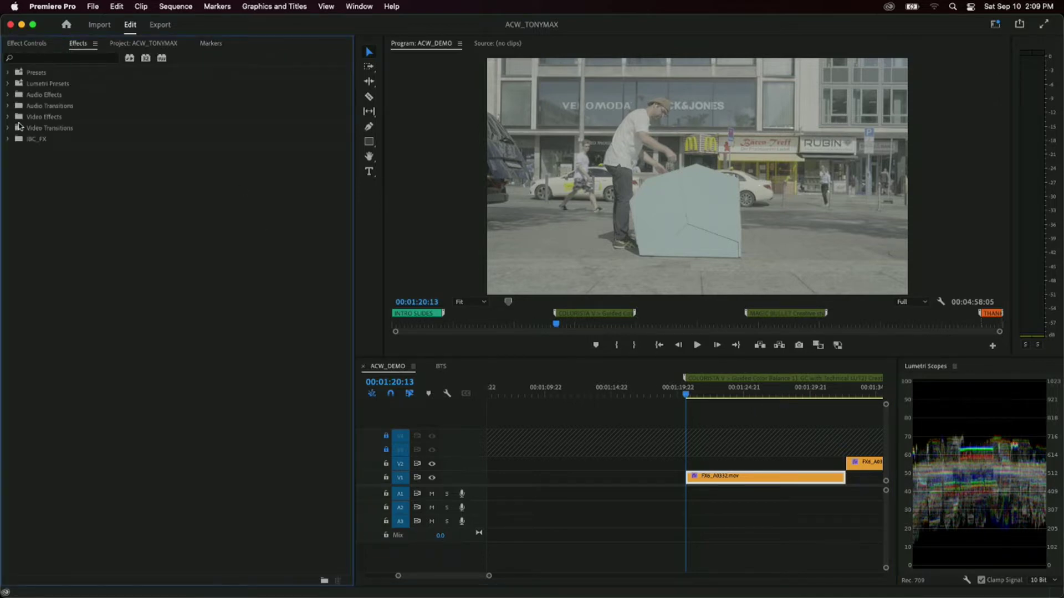
pyautogui.click(57, 60)
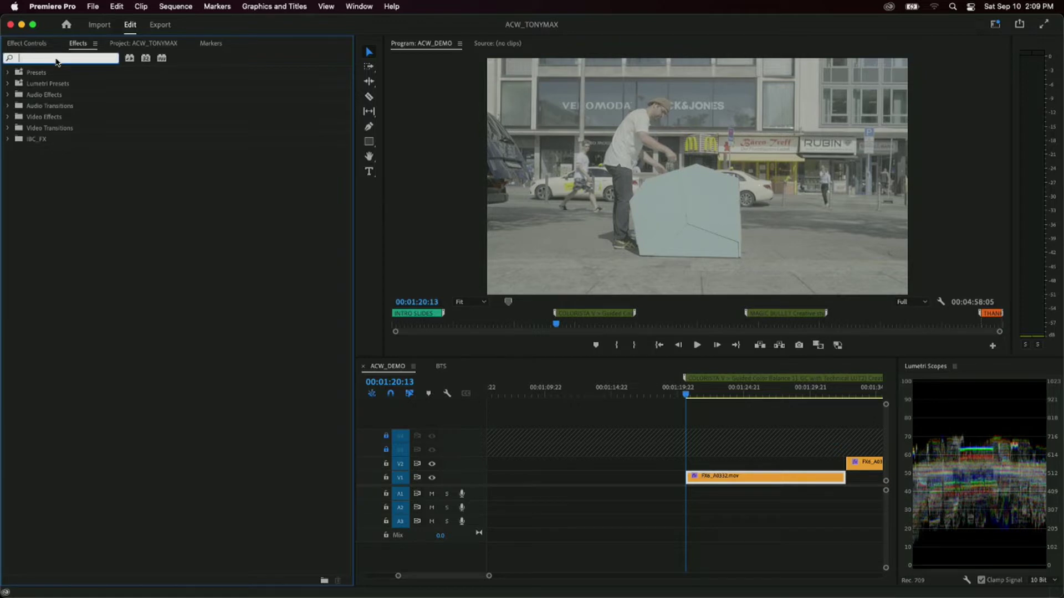
pyautogui.write('bul')
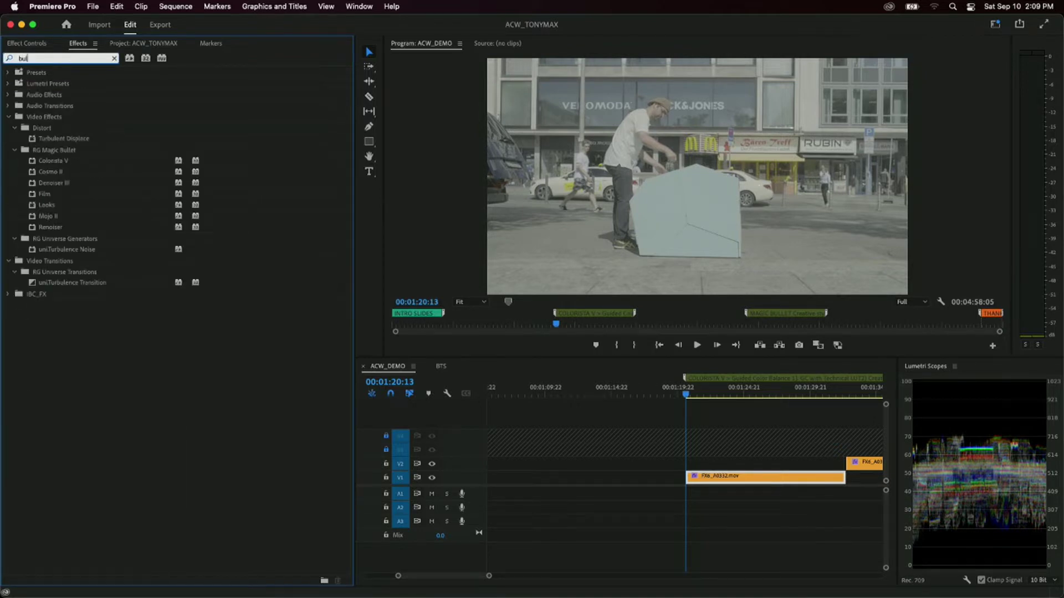
pyautogui.write('let')
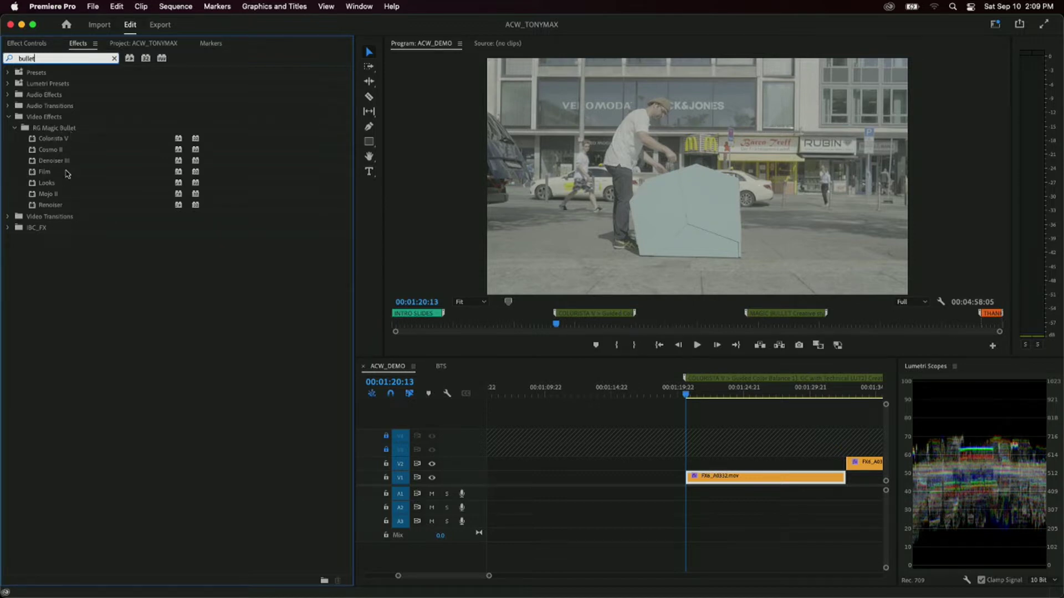
pyautogui.click(53, 142)
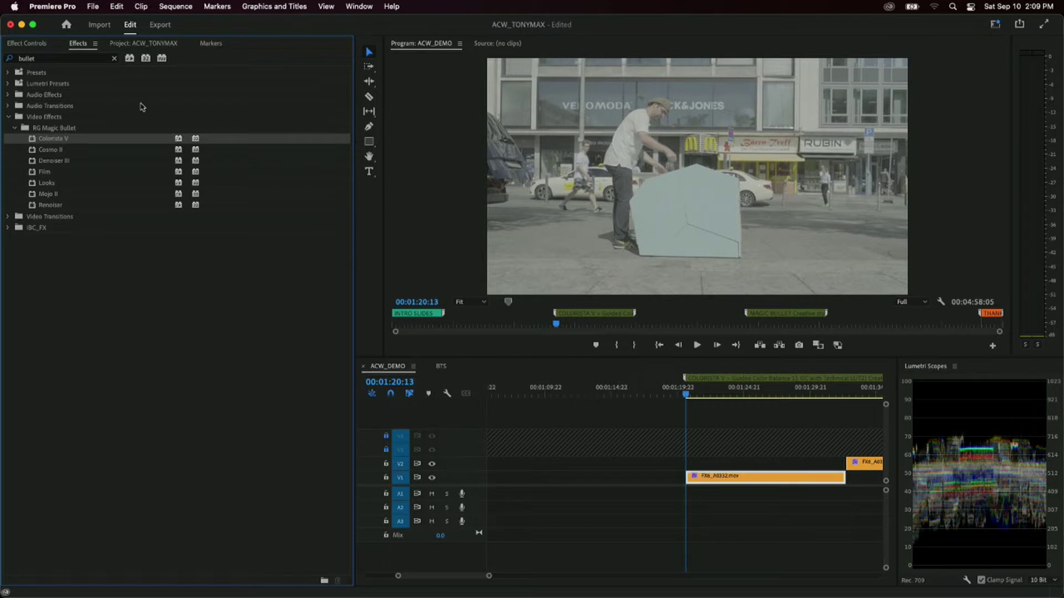
# - Select Colorista V in Effect Controls and open the Magic Bullet Colorista V extension panel
pyautogui.click(36, 44)
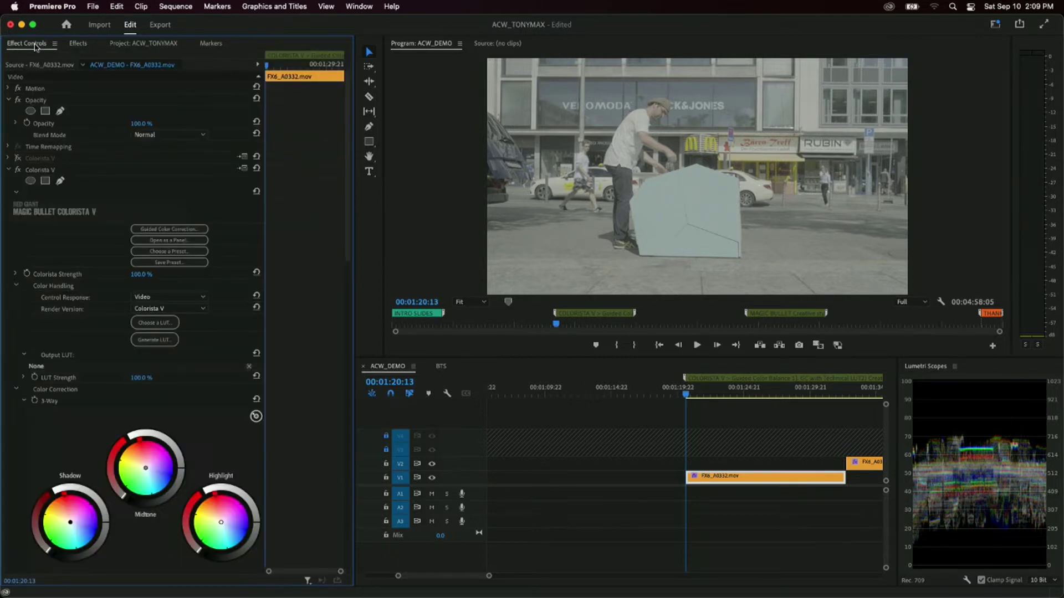
pyautogui.click(74, 172)
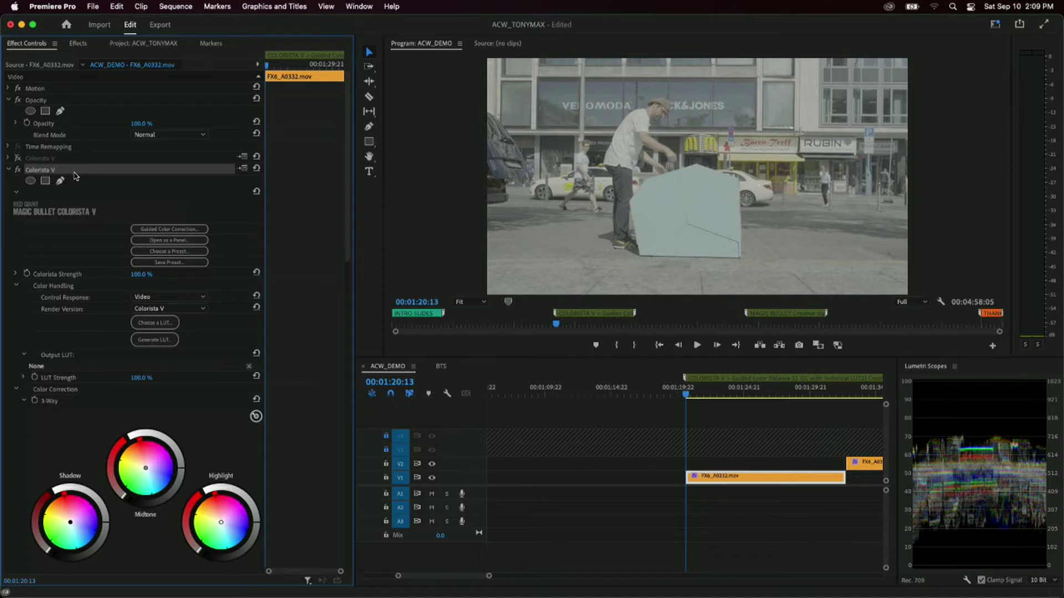
pyautogui.click(355, 7)
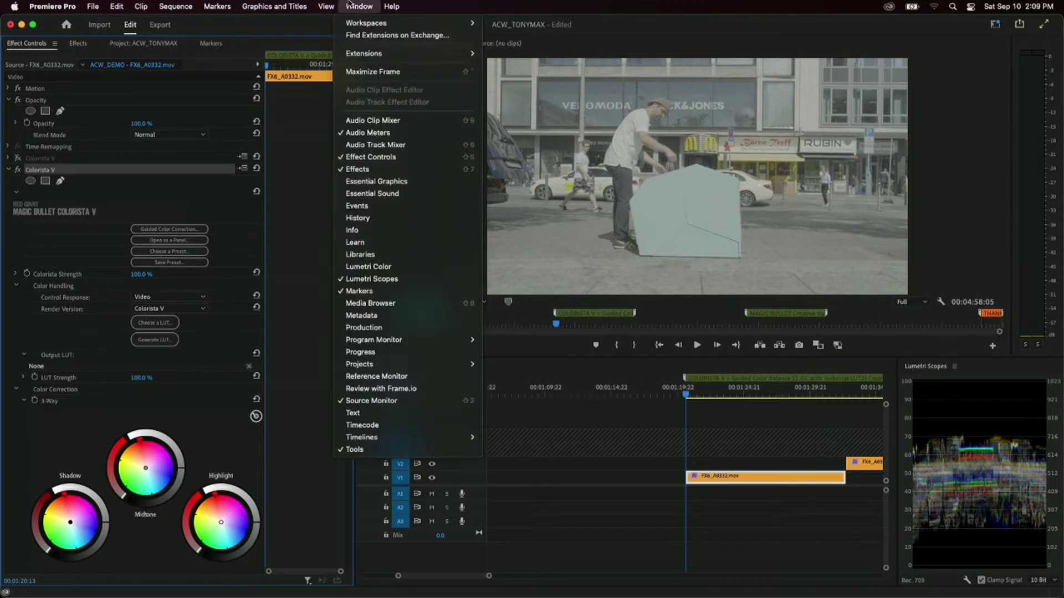
pyautogui.moveTo(374, 55)
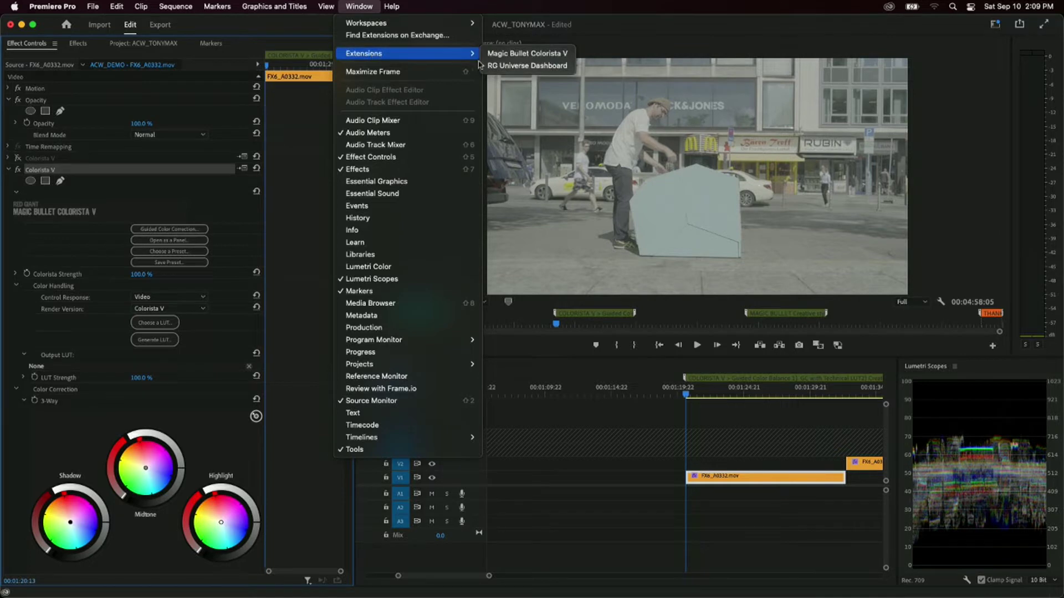
pyautogui.click(516, 58)
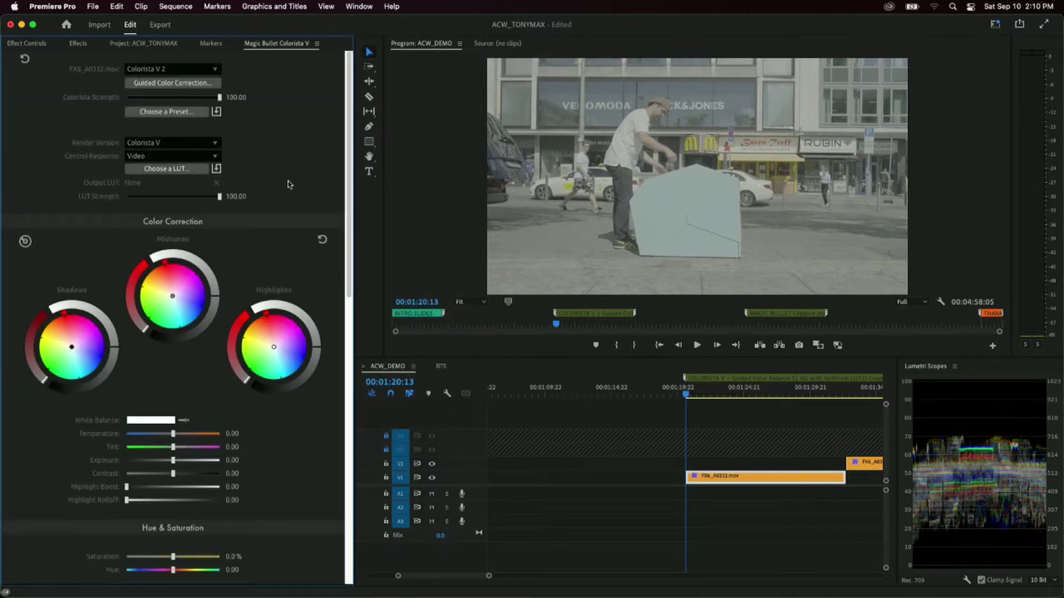
pyautogui.click(219, 44)
# - Maximize the left panel frame to show the Colorista V panel full screen
pyautogui.press('`')
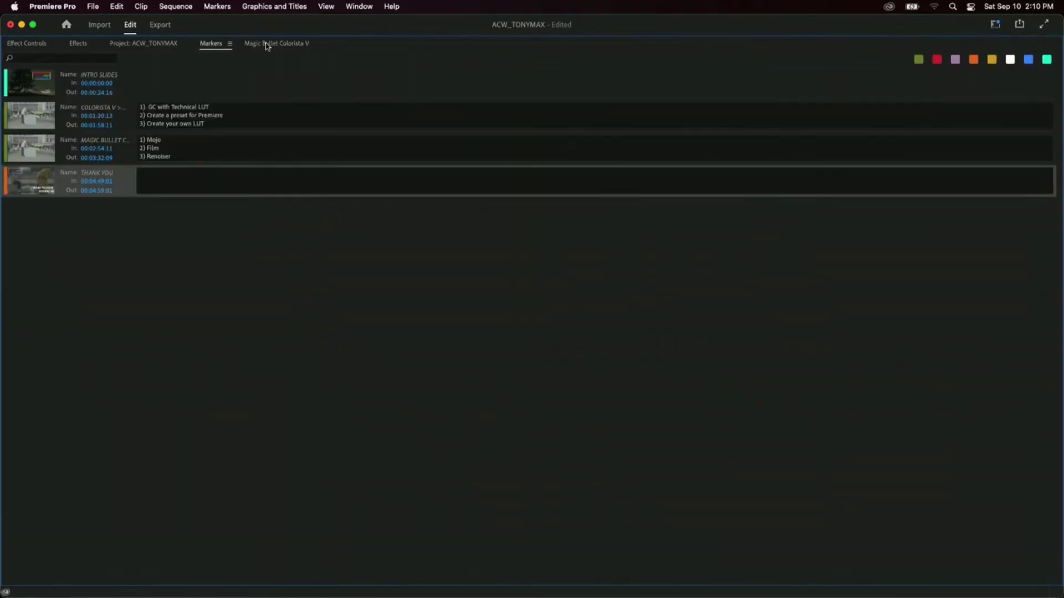
pyautogui.click(271, 45)
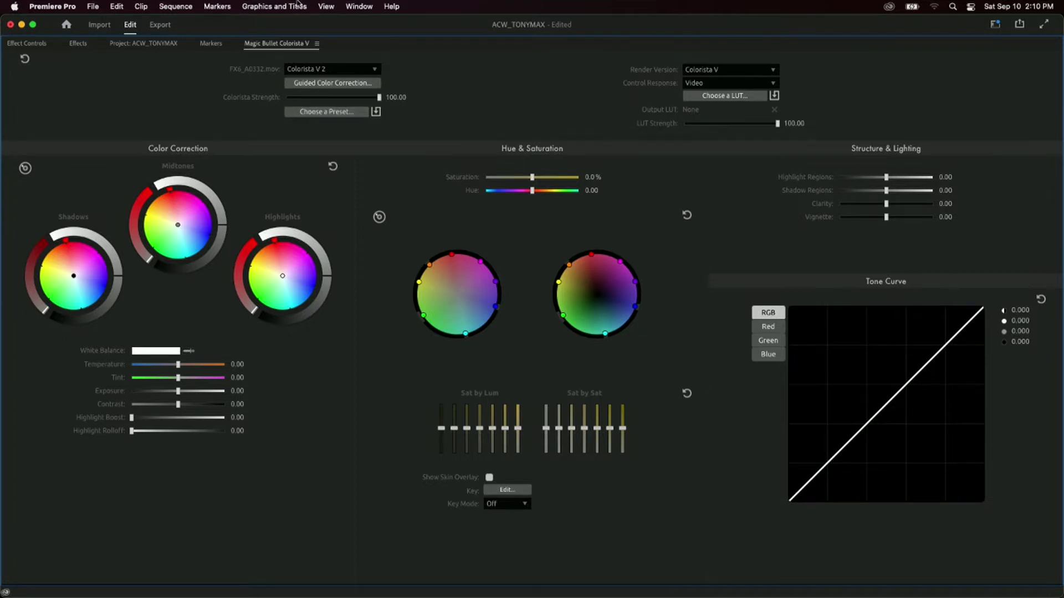
pyautogui.click(216, 7)
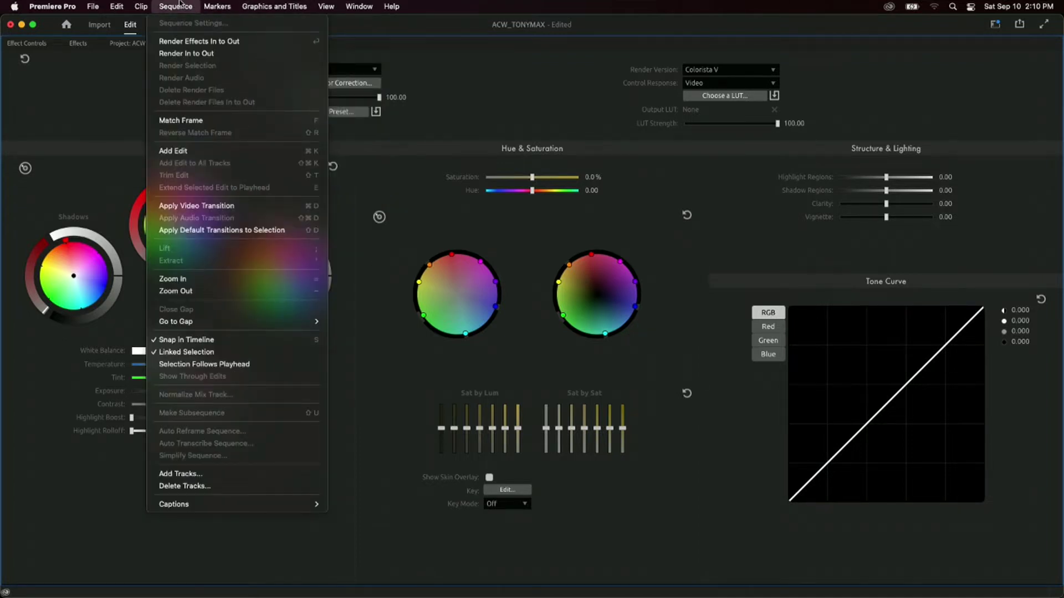
# - Enable Selection Follows Playhead from the Sequence menu
pyautogui.click(223, 364)
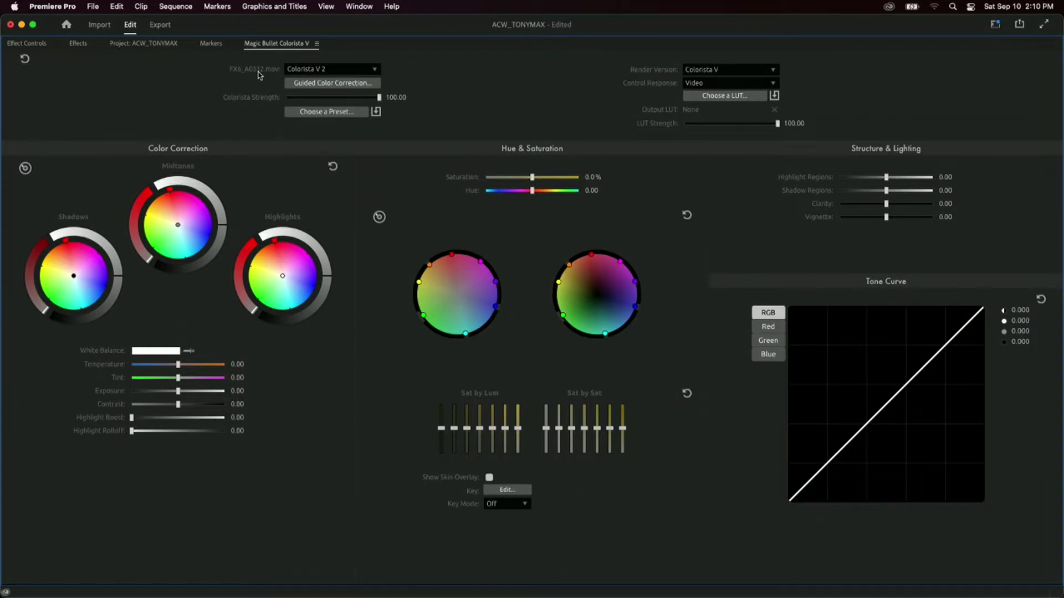
# - Restore the multi-panel workspace, deselect the clip, and jump the playhead to the next edit
pyautogui.doubleClick(213, 43)
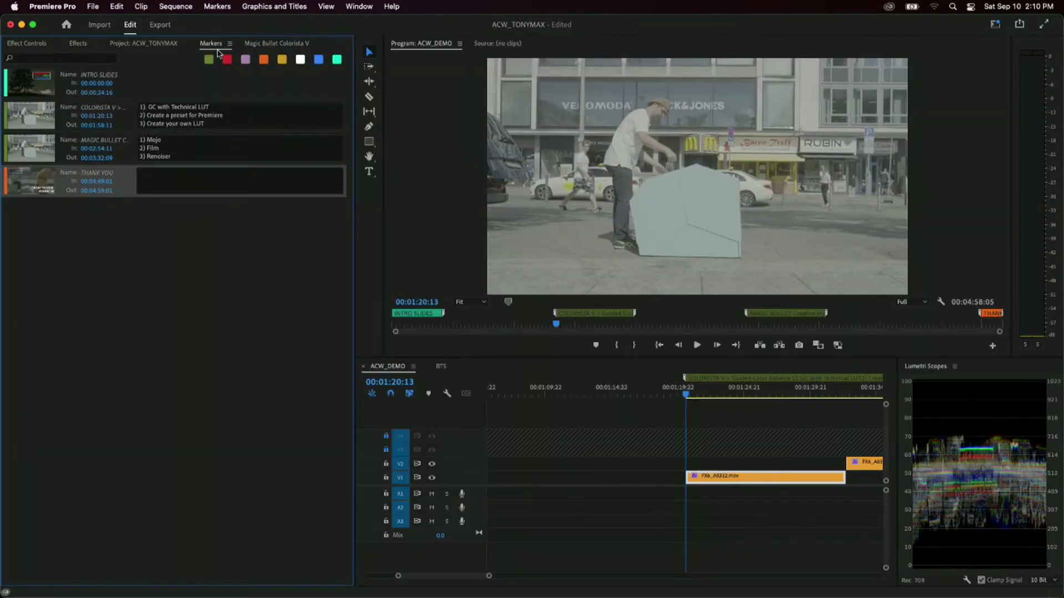
pyautogui.click(298, 44)
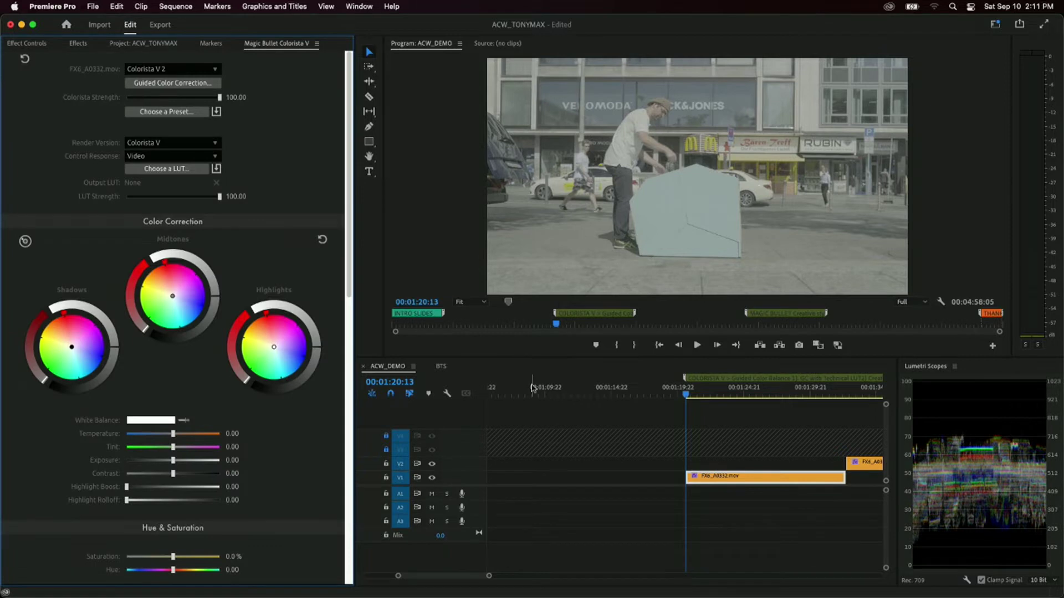
pyautogui.click(775, 434)
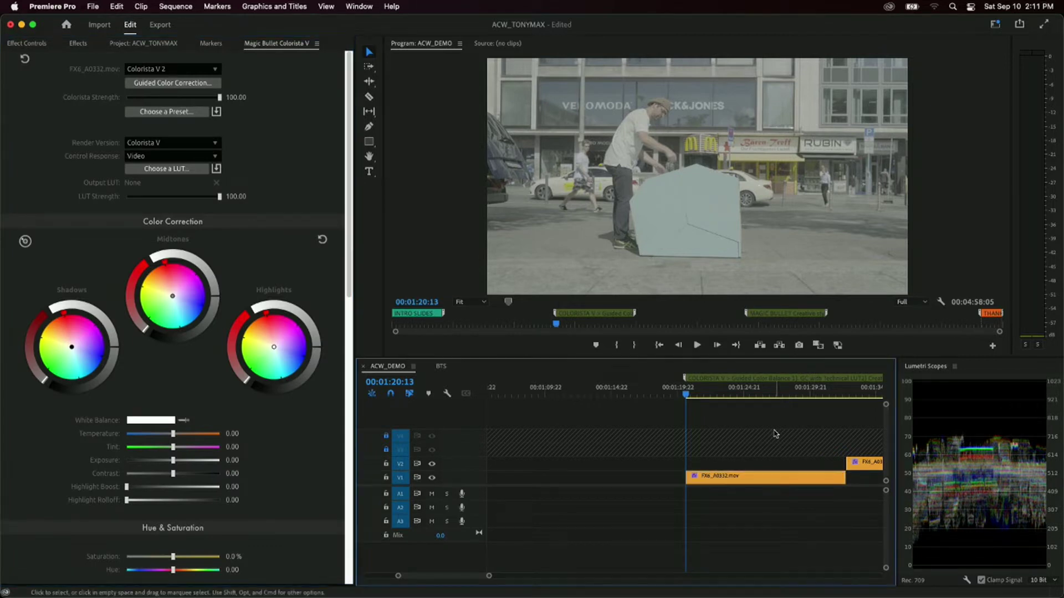
pyautogui.press('Down')
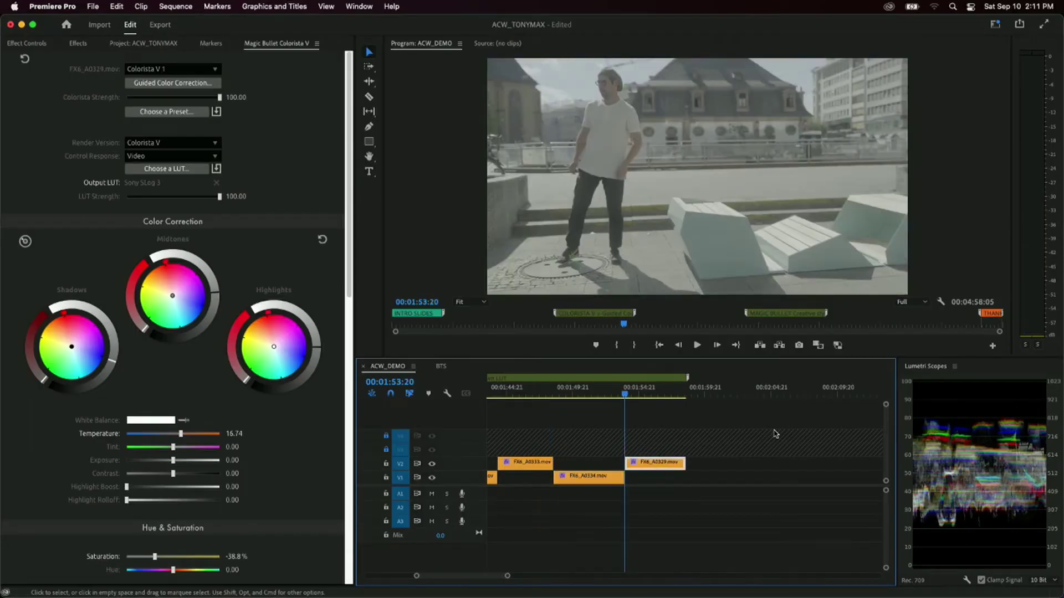
# - Step back to the start of FX6_A0334, then forward to the start of FX6_A0329
pyautogui.press('Up')
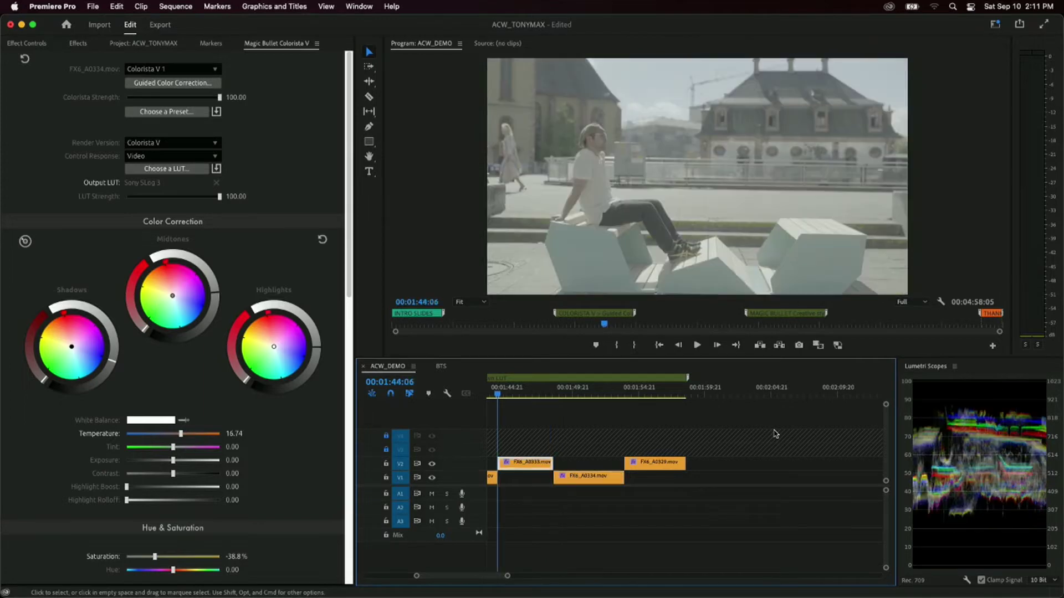
pyautogui.press('Down')
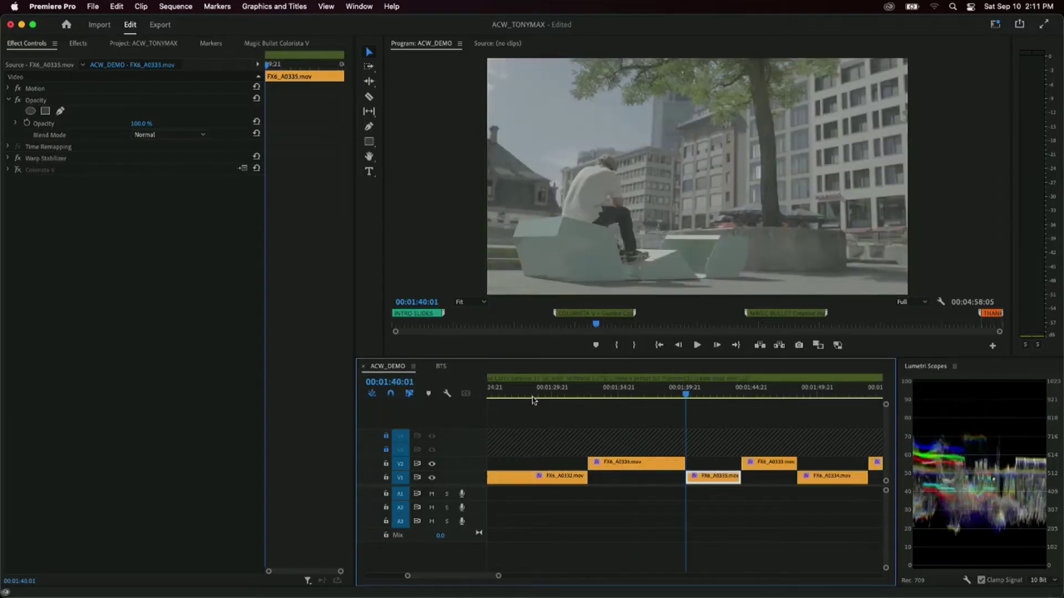
# - Jump back to clip FX6_A0332 and select its Colorista V effect in Effect Controls
pyautogui.press('Up')
pyautogui.press('Up')
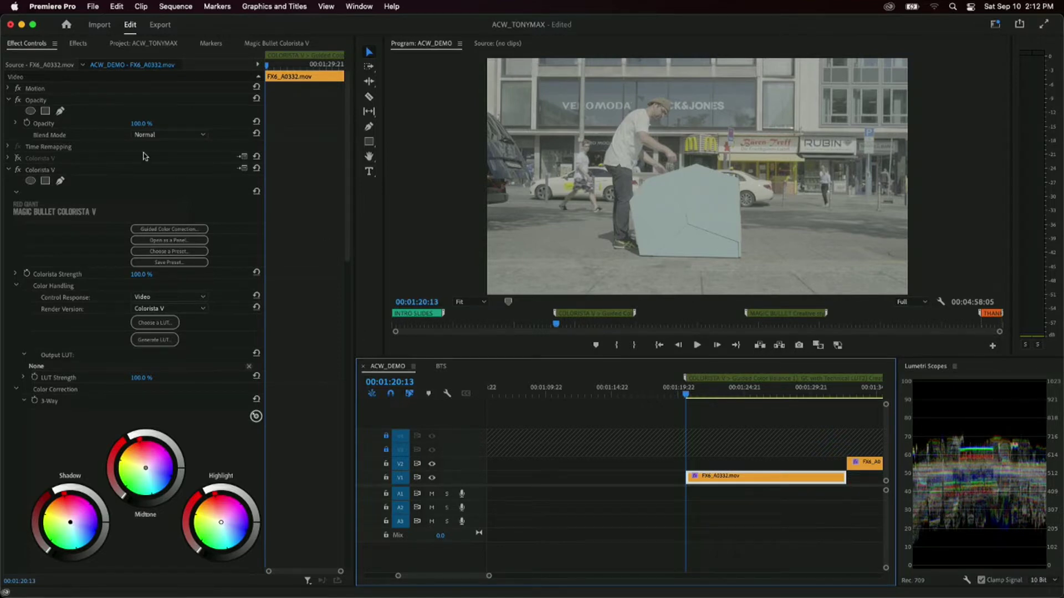
pyautogui.click(77, 178)
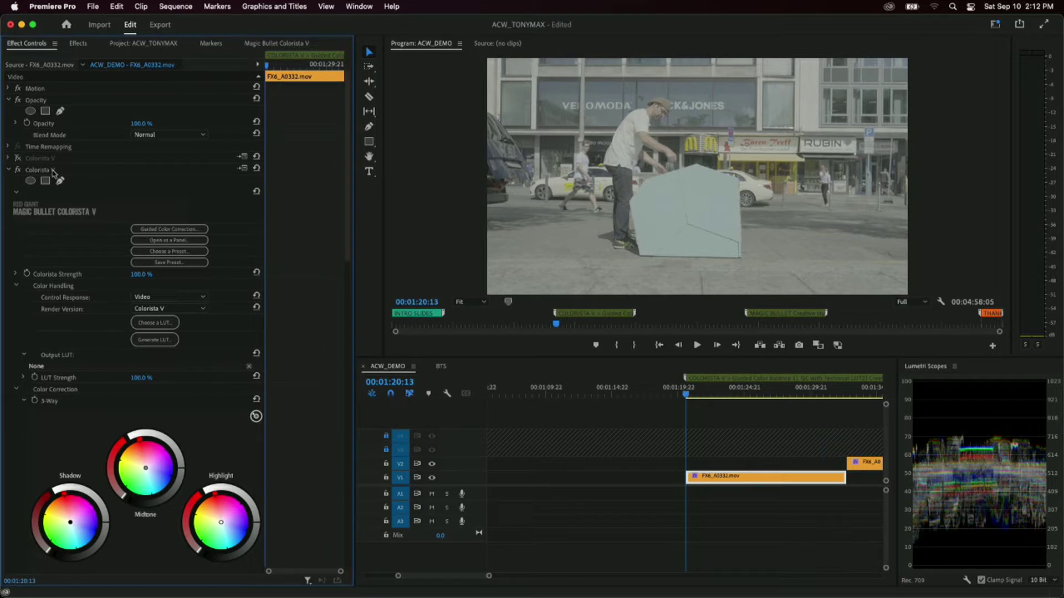
pyautogui.click(53, 172)
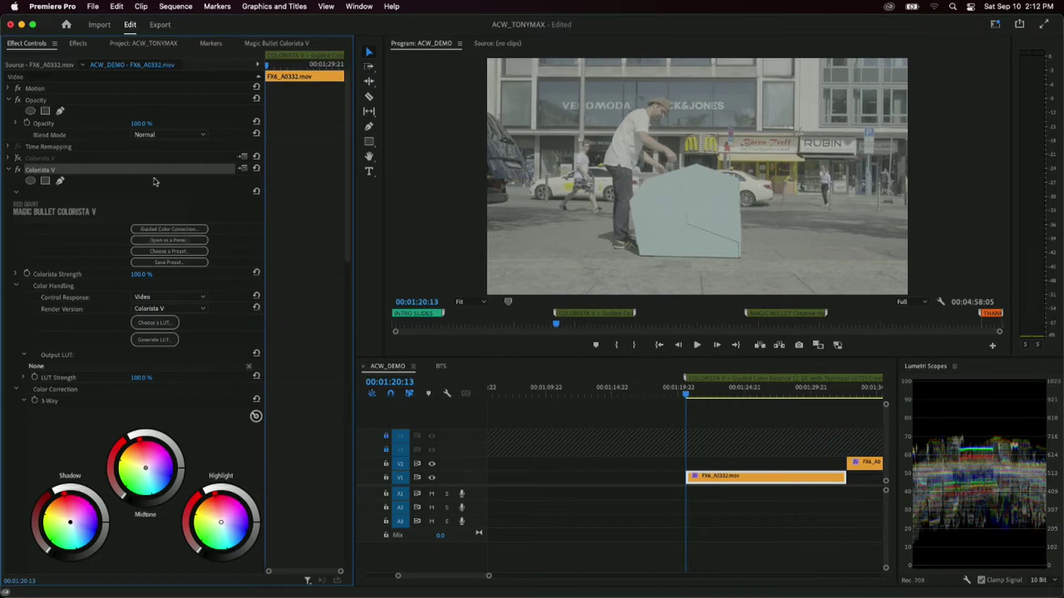
pyautogui.click(169, 230)
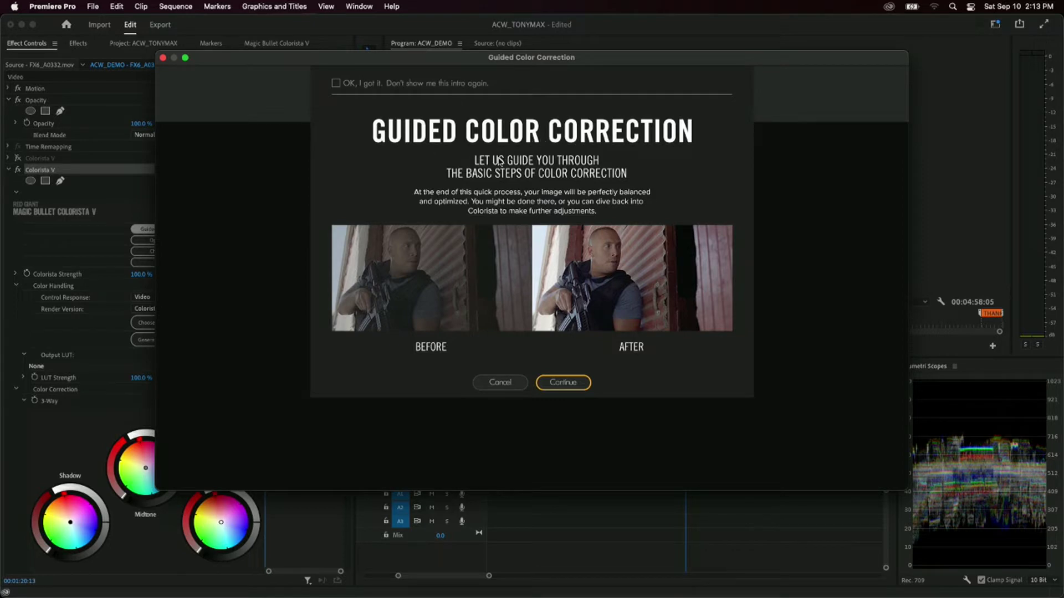
pyautogui.click(569, 387)
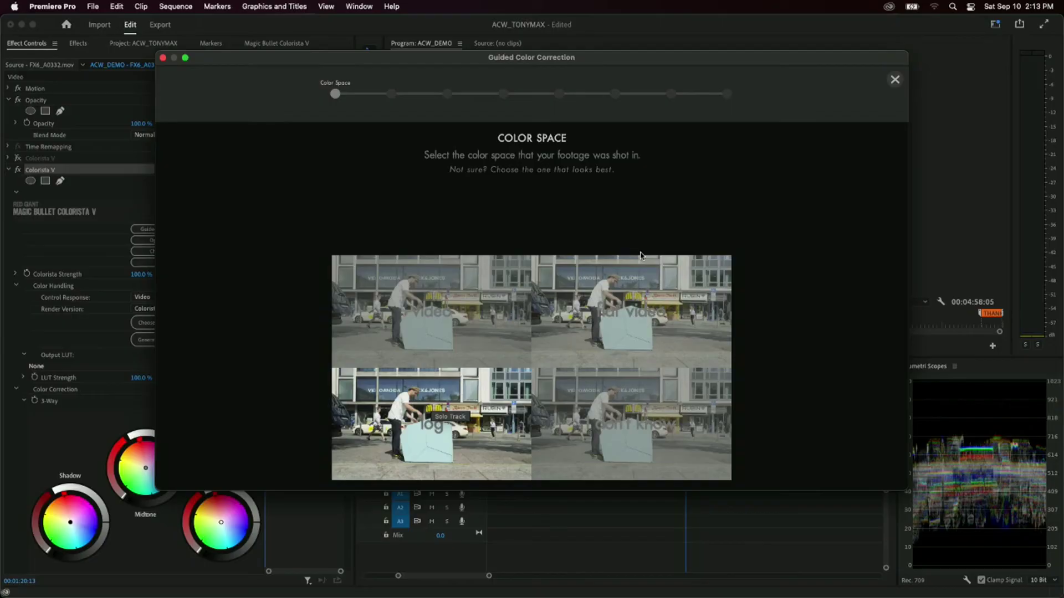
pyautogui.moveTo(630, 312)
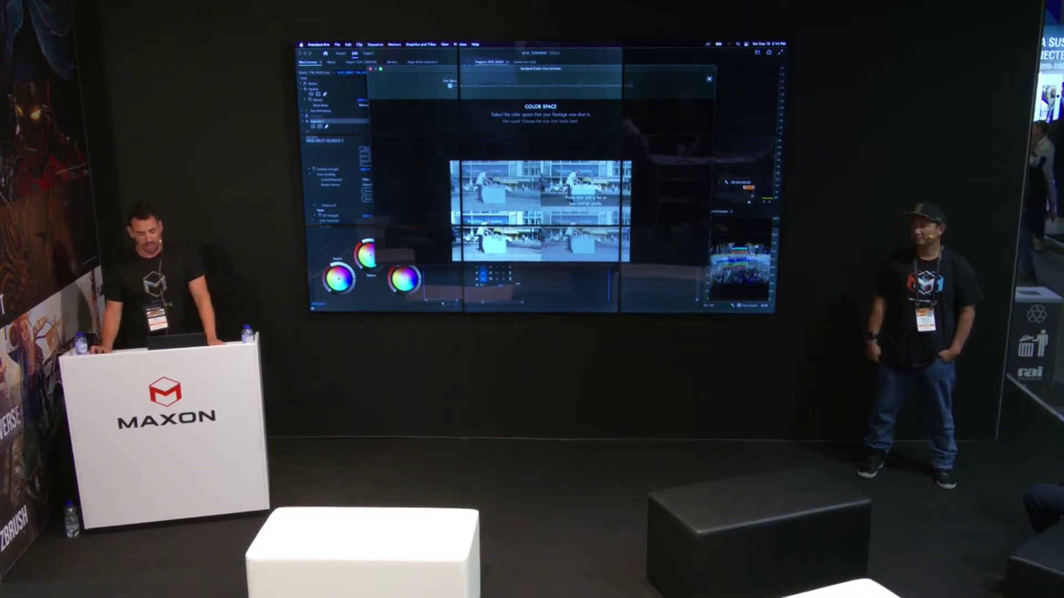
pyautogui.click(709, 79)
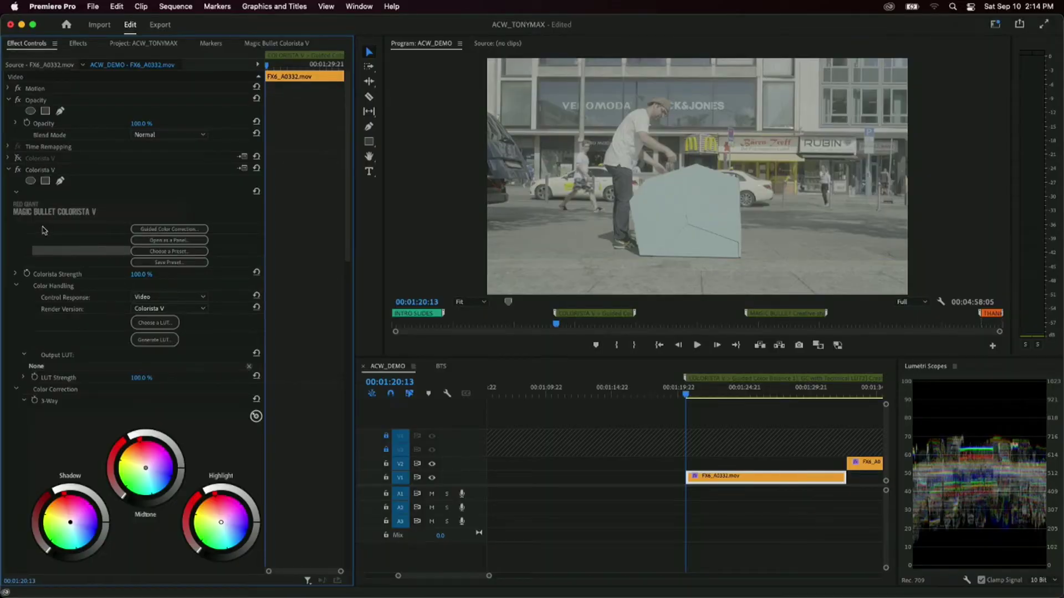
# - Pick the Sony SLog 3 favourite from the LUT list and apply it as Colorista V's output LUT
pyautogui.click(156, 323)
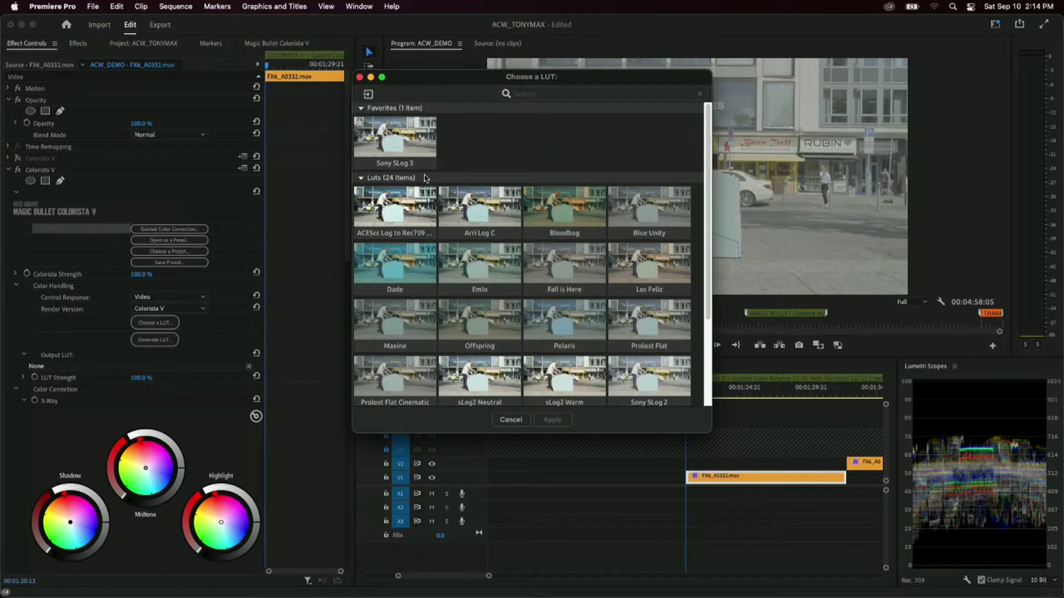
pyautogui.scroll(-5, 477, 204)
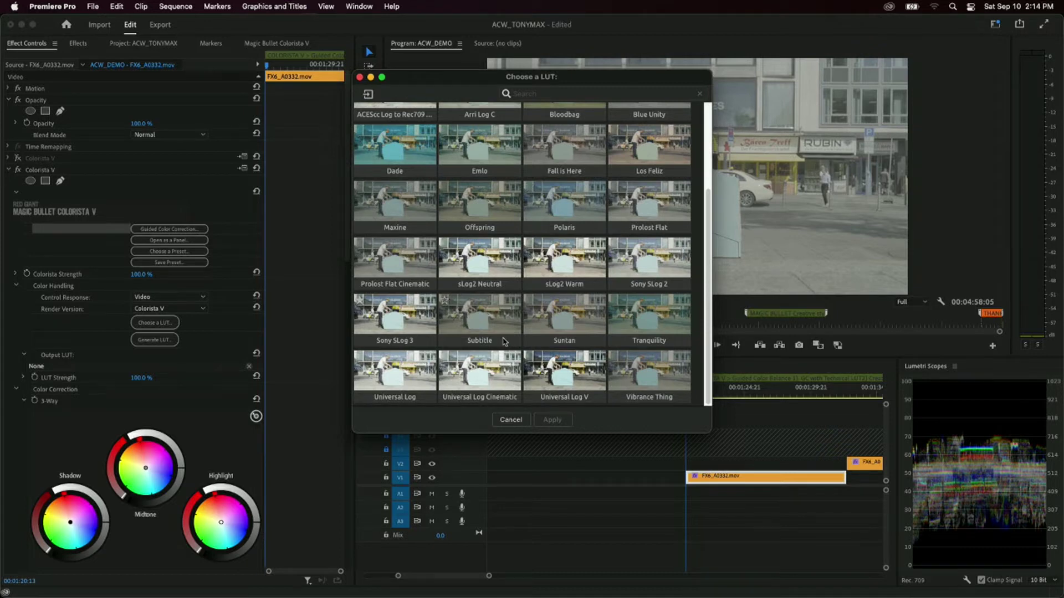
pyautogui.scroll(3, 507, 258)
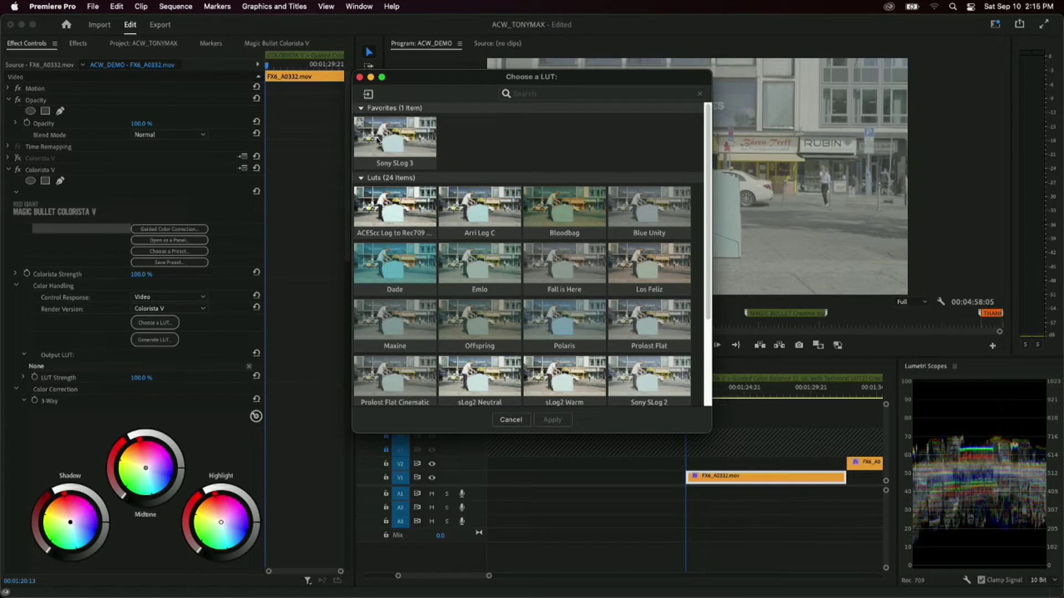
pyautogui.click(396, 146)
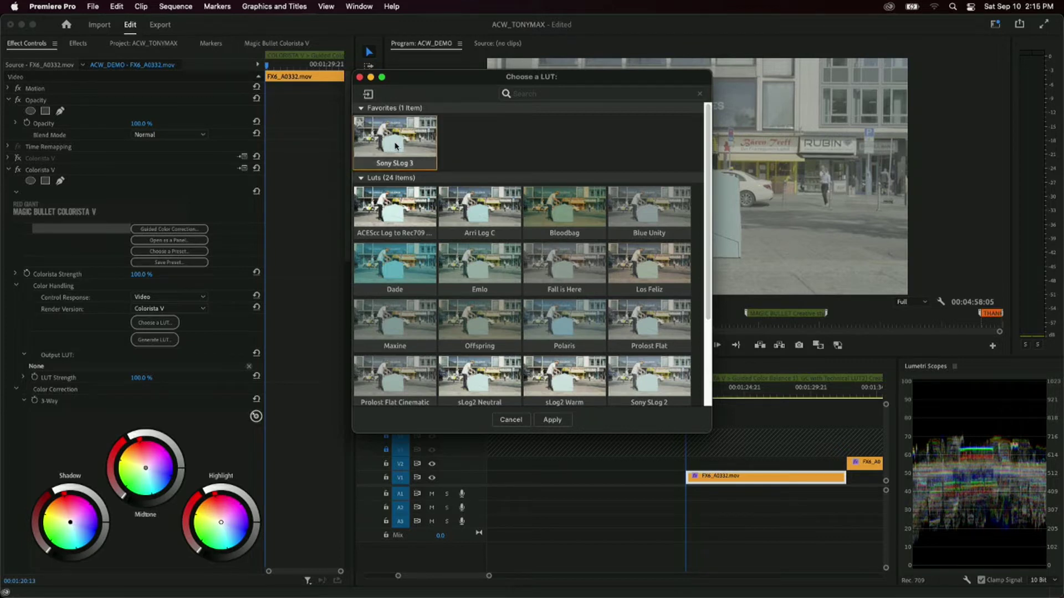
pyautogui.click(553, 419)
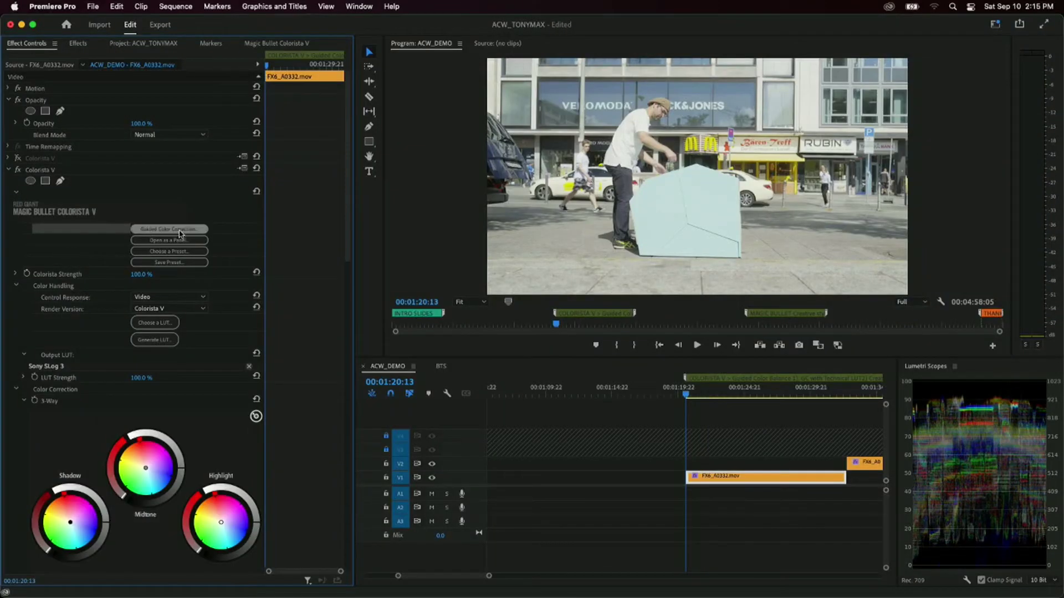
# - Launch Guided Color Correction, pass the intro, and confirm Sony SLog 3 as the colour space
pyautogui.click(179, 233)
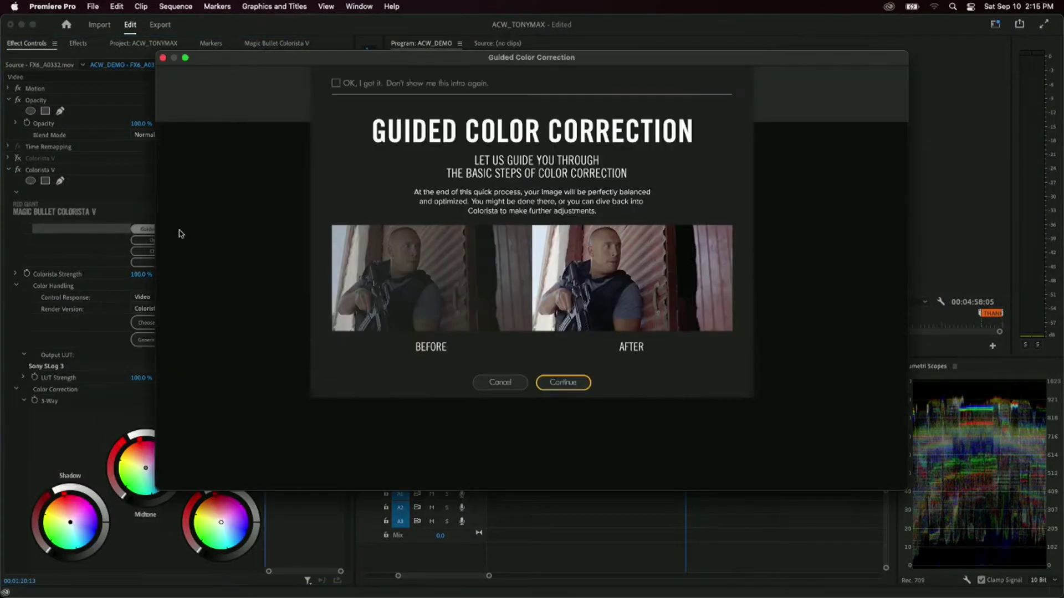
pyautogui.click(576, 386)
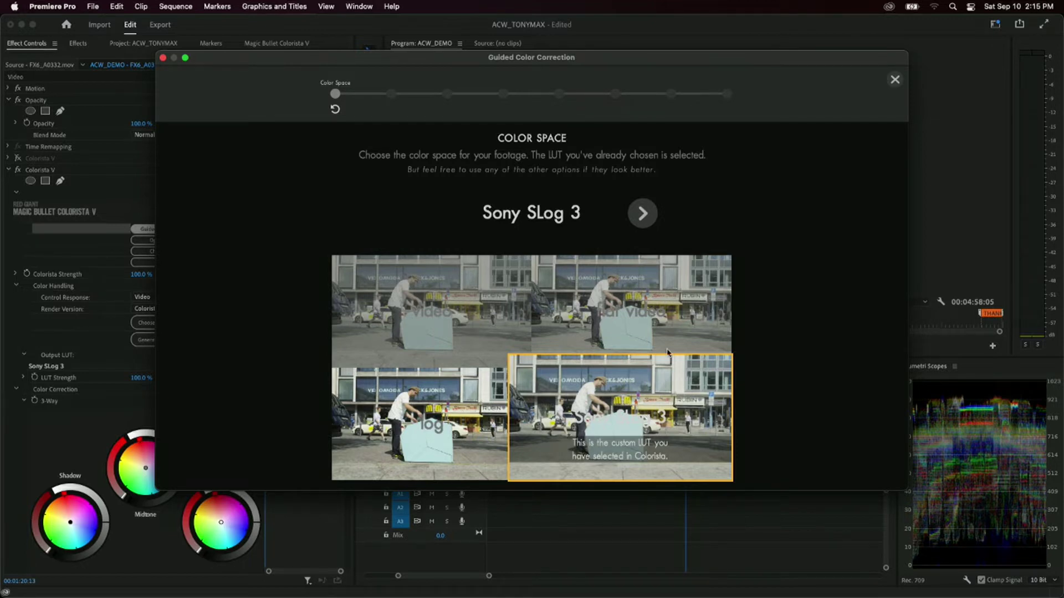
pyautogui.click(643, 215)
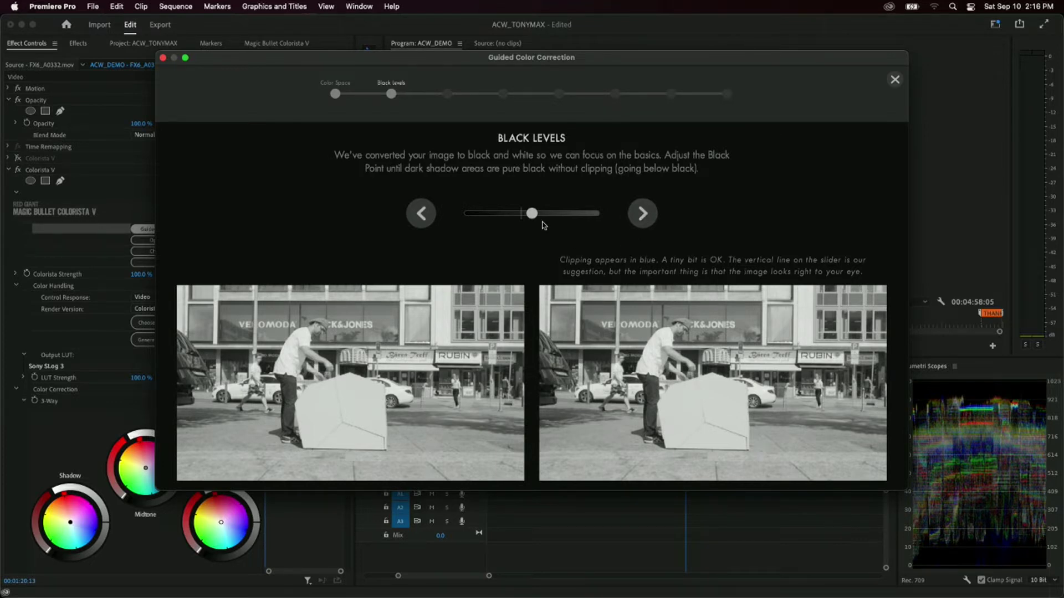
# - Adjust the Black Levels slider until blue shadow clipping nearly disappears, then advance to White Levels
pyautogui.moveTo(536, 219)
pyautogui.mouseDown()
pyautogui.moveTo(528, 216)
pyautogui.moveTo(540, 216)
pyautogui.mouseUp()
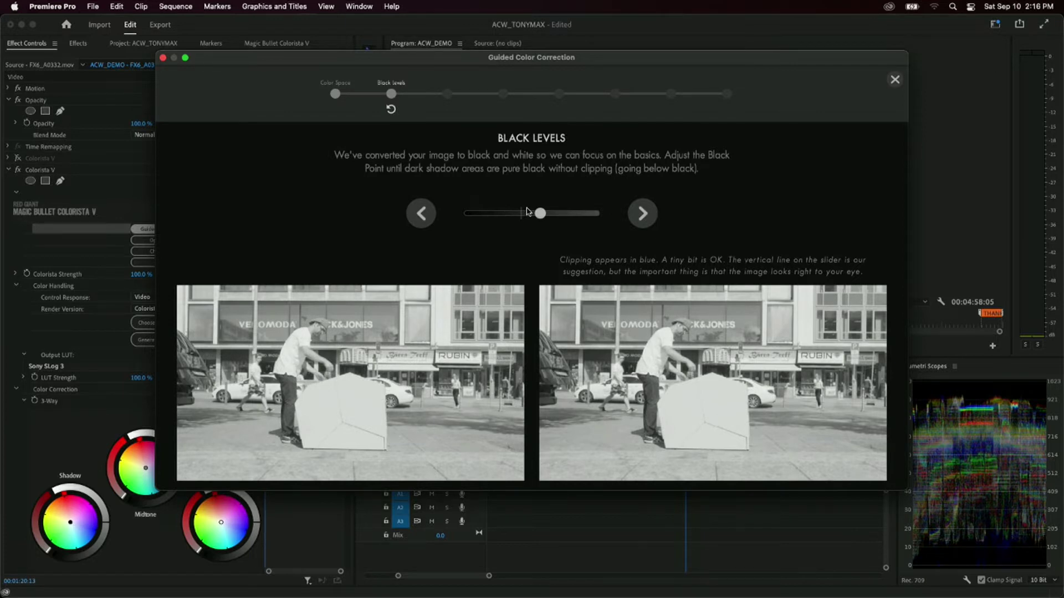
pyautogui.moveTo(538, 217); pyautogui.dragTo(484, 221)
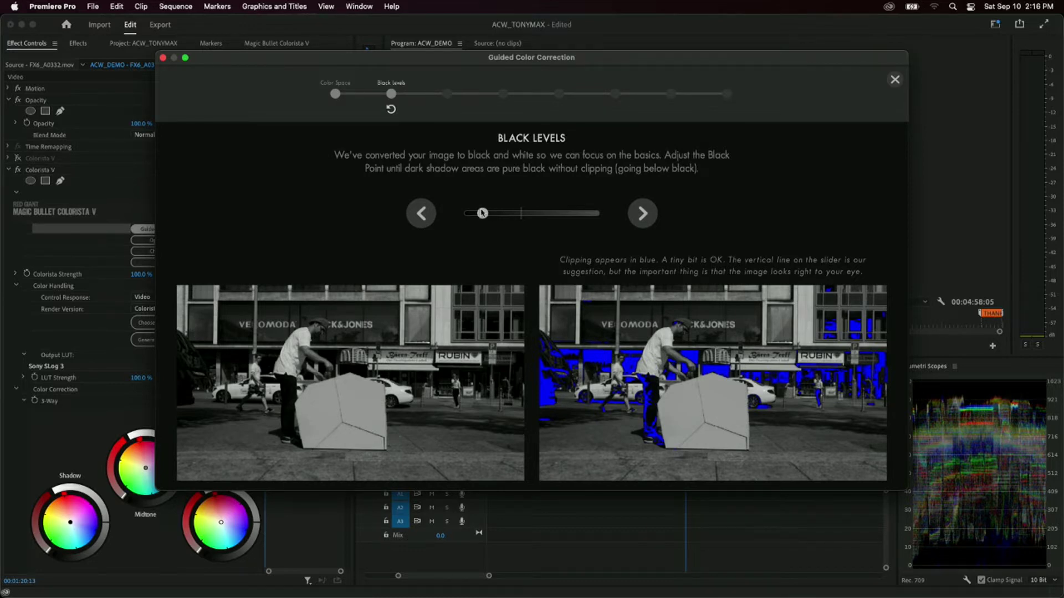
pyautogui.moveTo(482, 214); pyautogui.dragTo(505, 220)
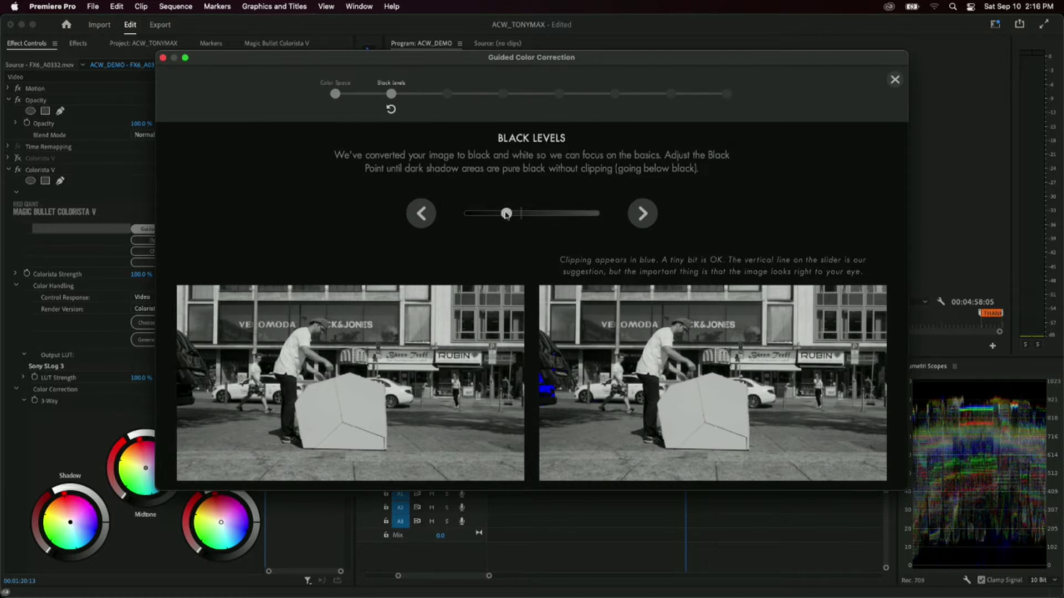
pyautogui.click(641, 216)
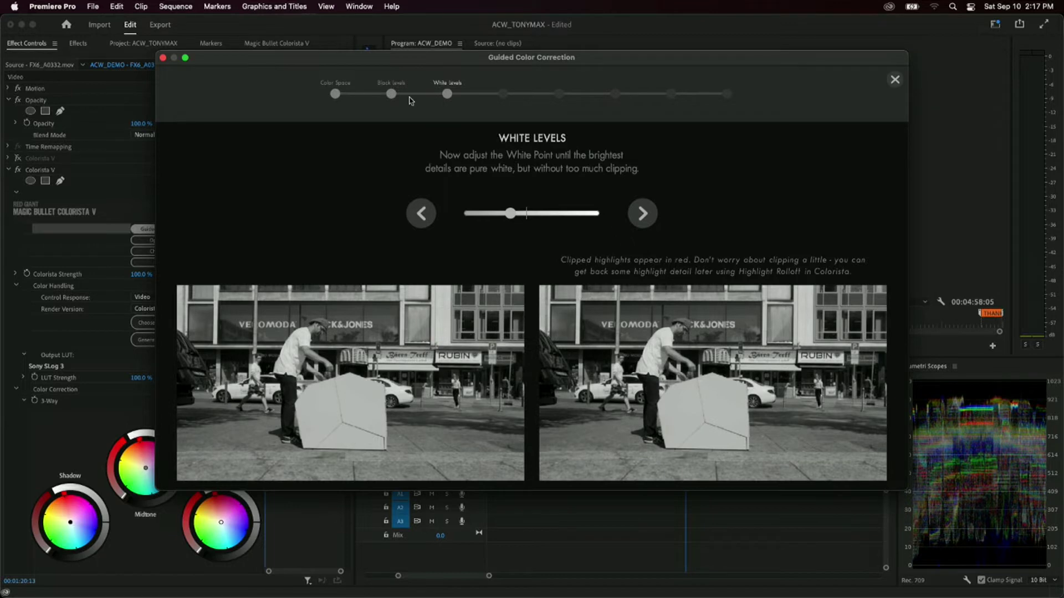
# - Compare the Black Levels and White Levels steps by switching between them
pyautogui.click(391, 95)
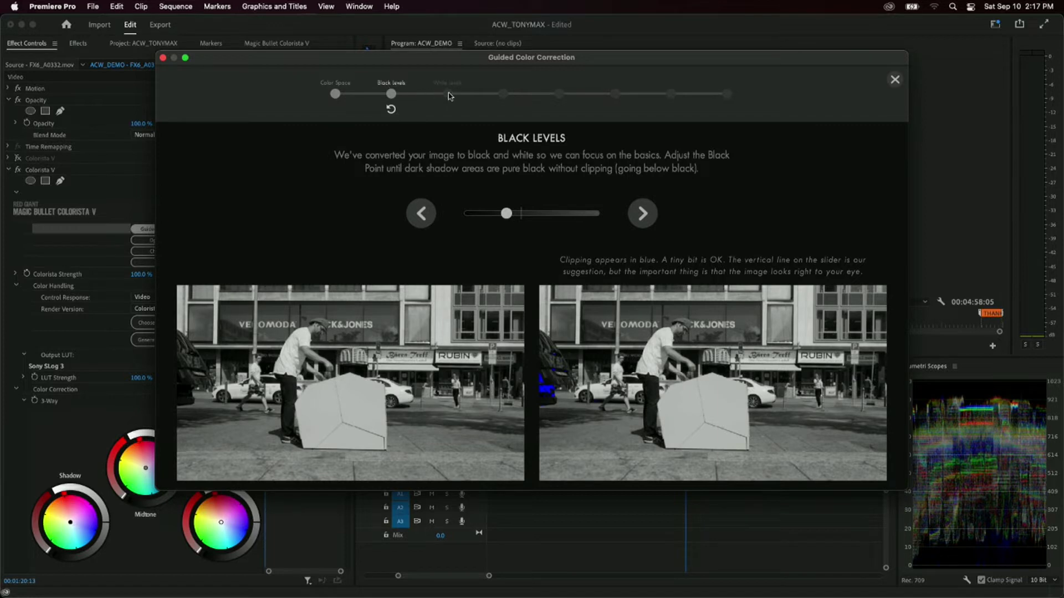
pyautogui.click(447, 94)
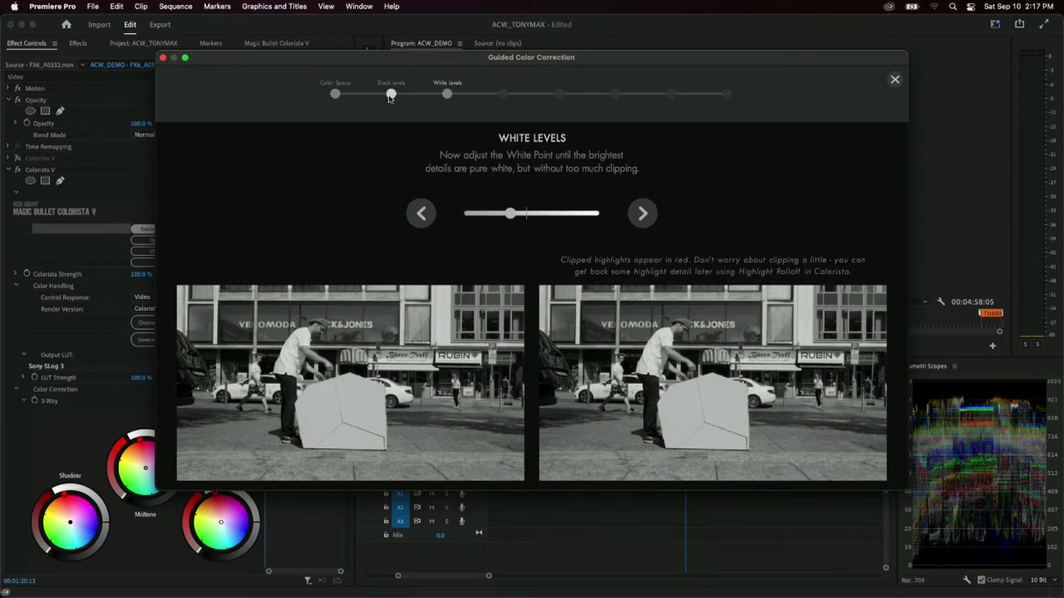
pyautogui.click(392, 94)
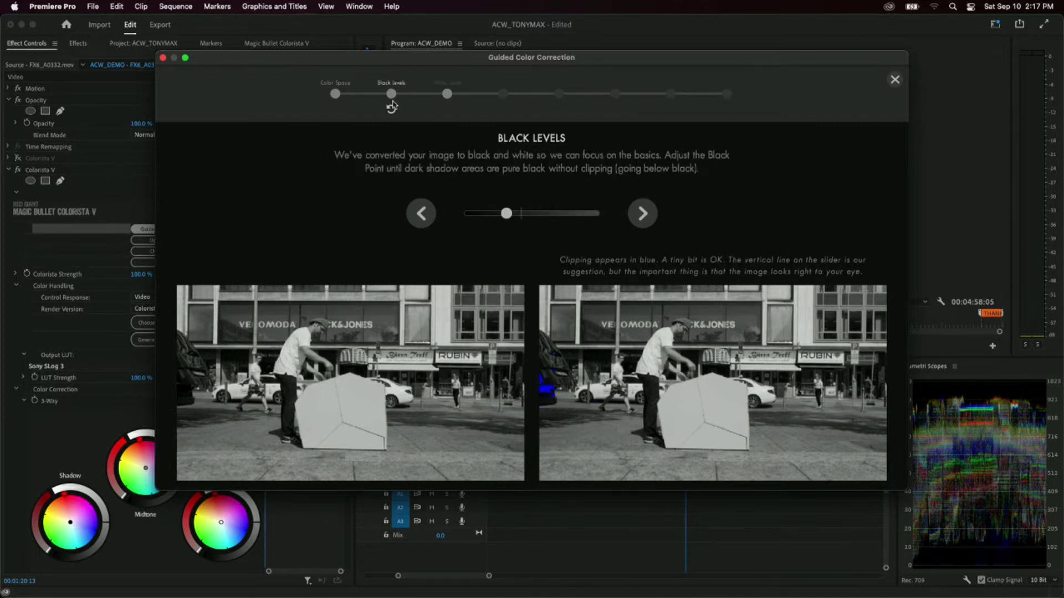
pyautogui.click(448, 94)
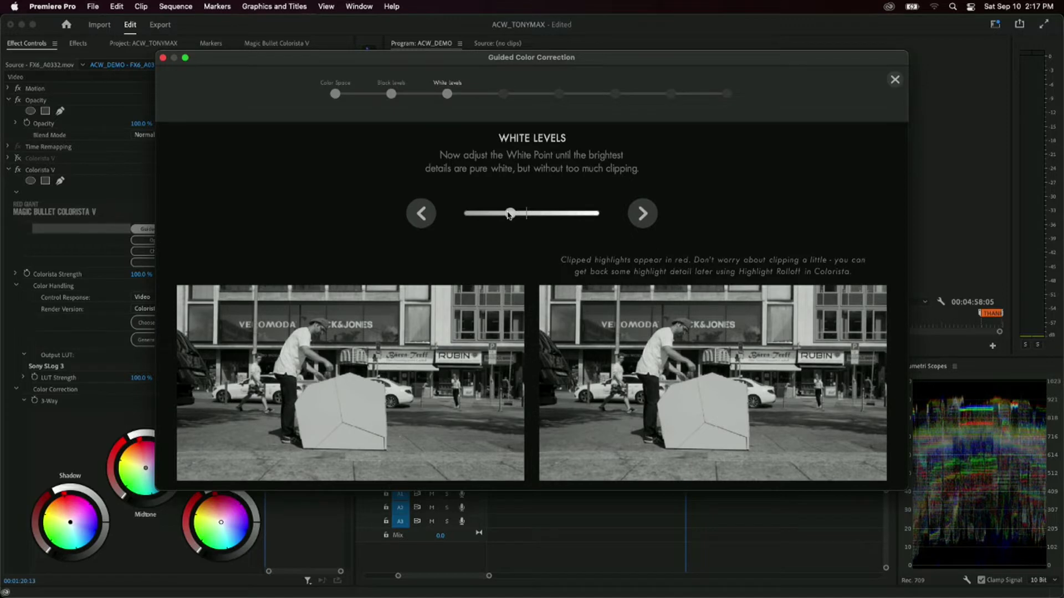
# - Raise the White Levels slider, then ease it back until red highlight clipping vanishes
pyautogui.moveTo(509, 215); pyautogui.dragTo(563, 215)
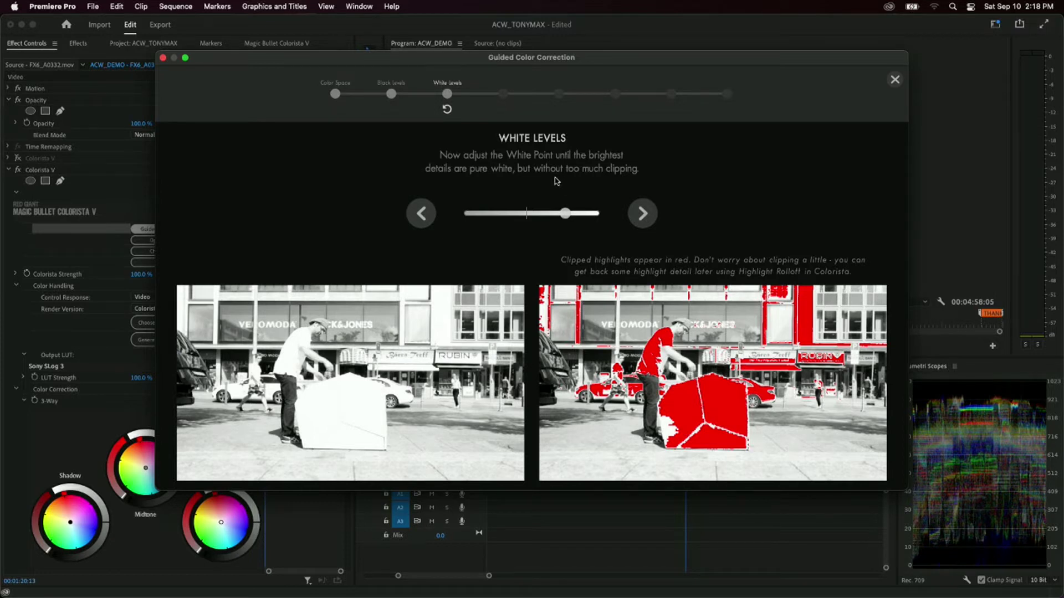
pyautogui.click(547, 215)
pyautogui.moveTo(548, 214); pyautogui.dragTo(544, 217)
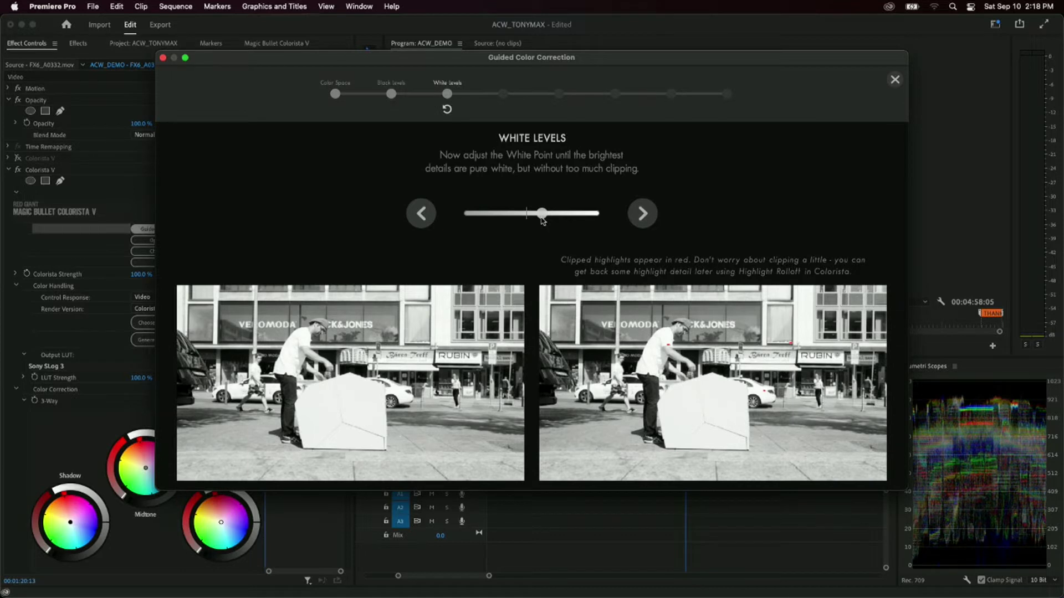
pyautogui.moveTo(543, 220); pyautogui.dragTo(541, 220)
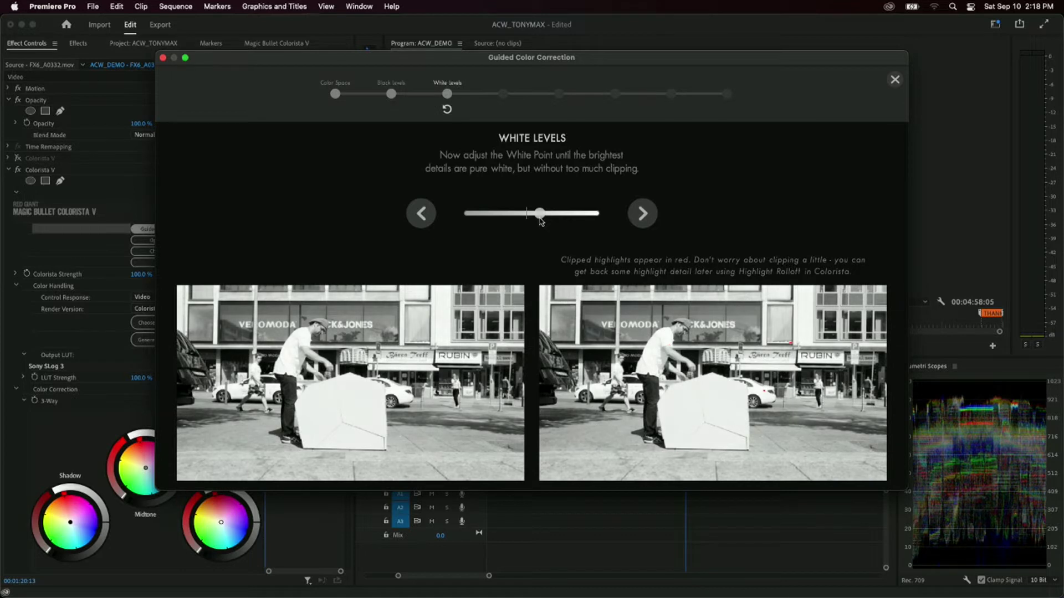
# - Drag the Midtones slider left to darken the midtones, shifting the histogram hump left
pyautogui.click(642, 214)
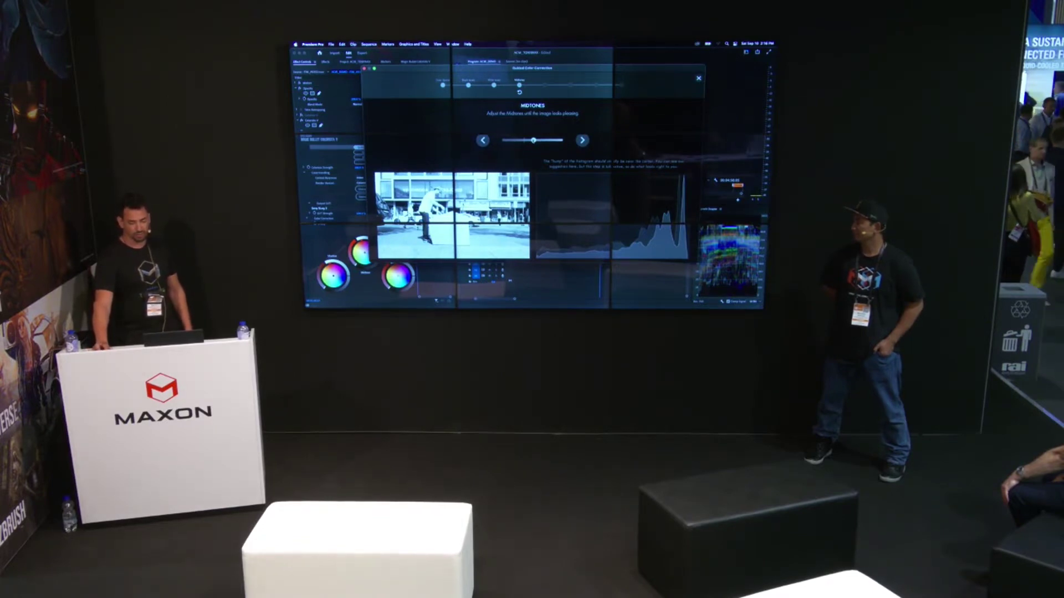
pyautogui.moveTo(533, 141); pyautogui.dragTo(524, 140)
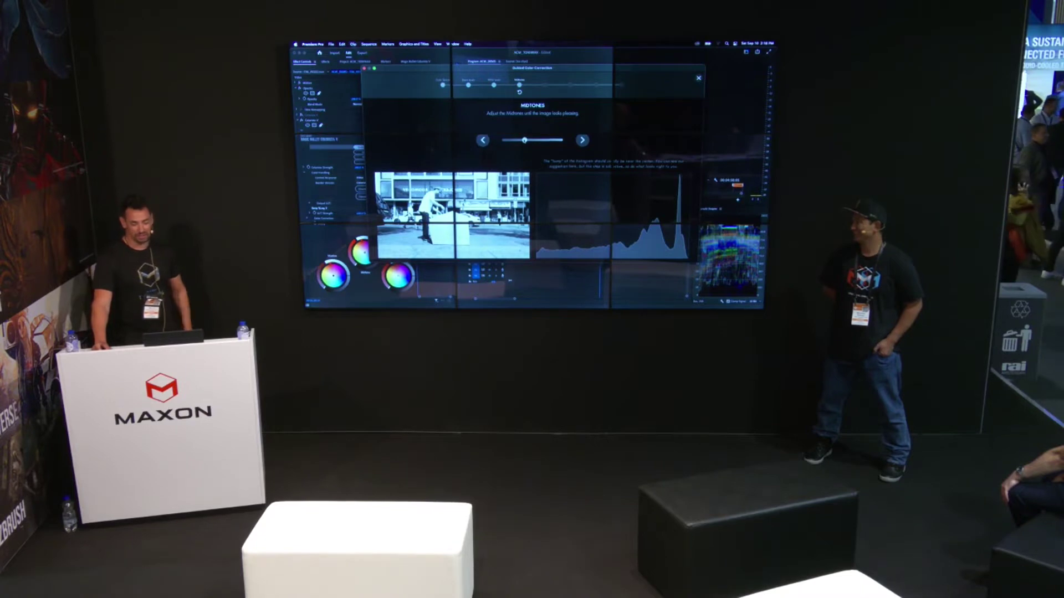
pyautogui.moveTo(524, 140); pyautogui.dragTo(529, 140)
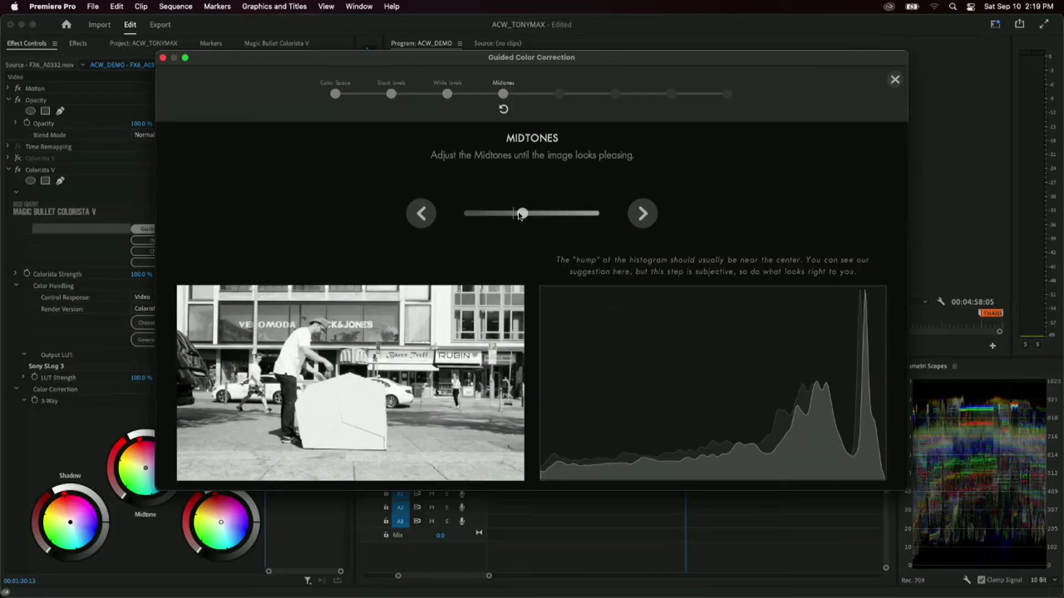
pyautogui.moveTo(520, 216); pyautogui.dragTo(502, 217)
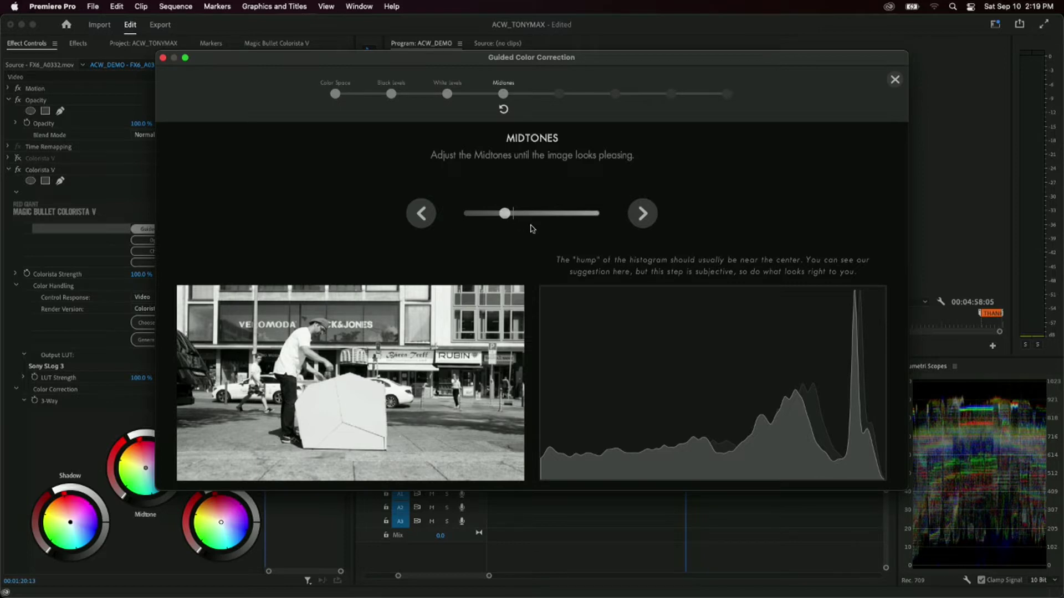
pyautogui.click(648, 223)
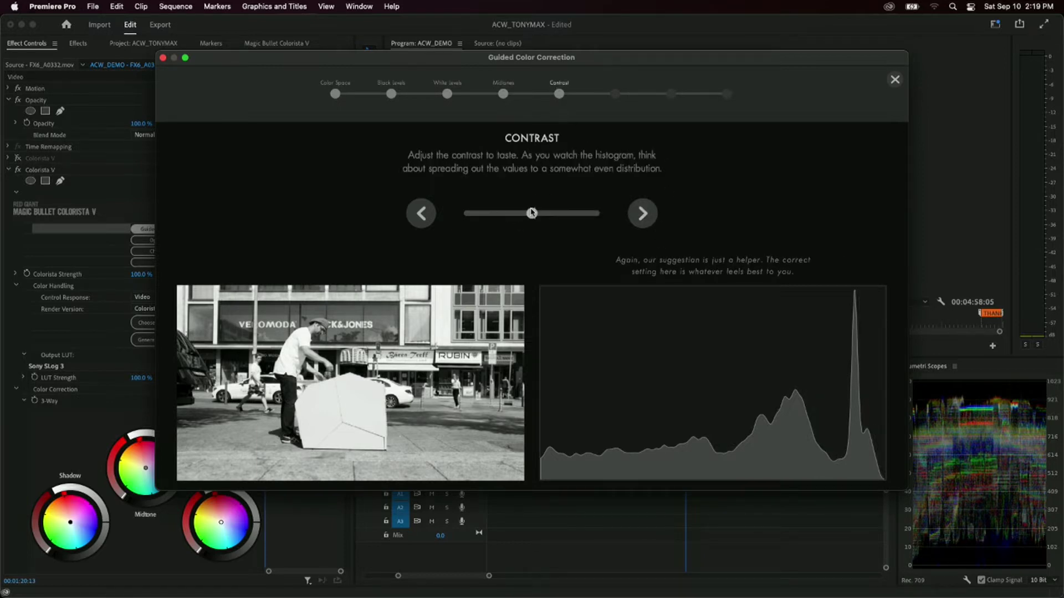
# - Sweep the Contrast slider lower, higher, then back near centre so the histogram spreads evenly
pyautogui.moveTo(534, 217); pyautogui.dragTo(497, 221)
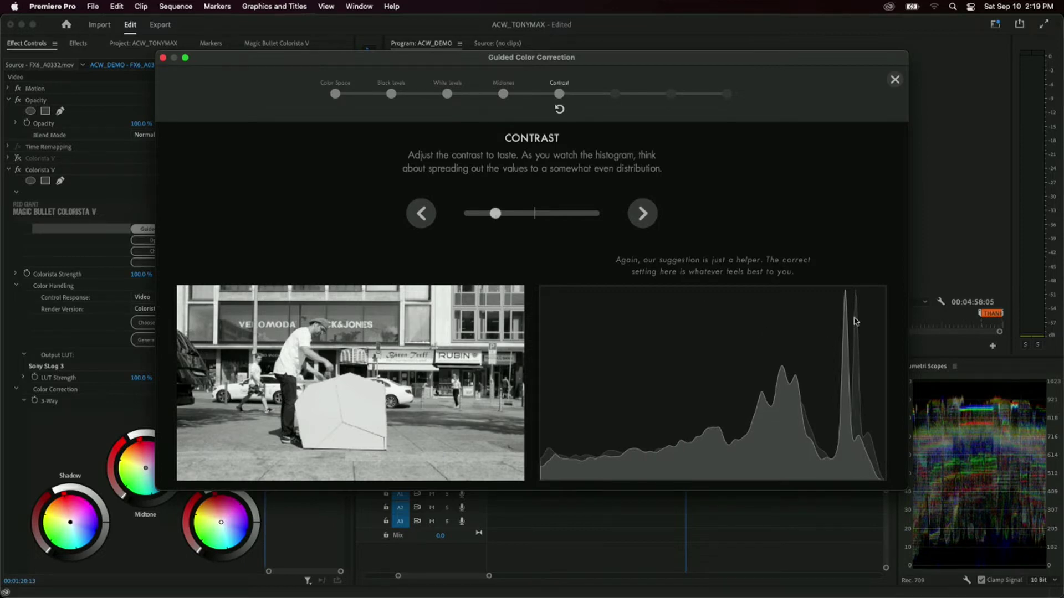
pyautogui.moveTo(497, 215); pyautogui.dragTo(536, 217)
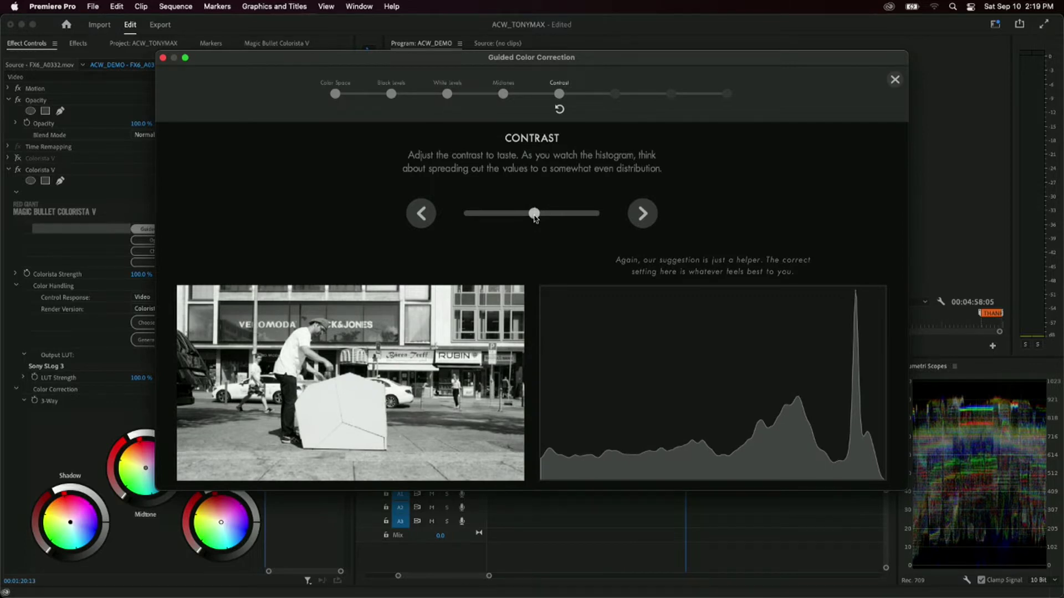
pyautogui.moveTo(536, 218)
pyautogui.mouseDown()
pyautogui.moveTo(379, 249)
pyautogui.moveTo(696, 239)
pyautogui.moveTo(499, 231)
pyautogui.moveTo(520, 230)
pyautogui.mouseUp()
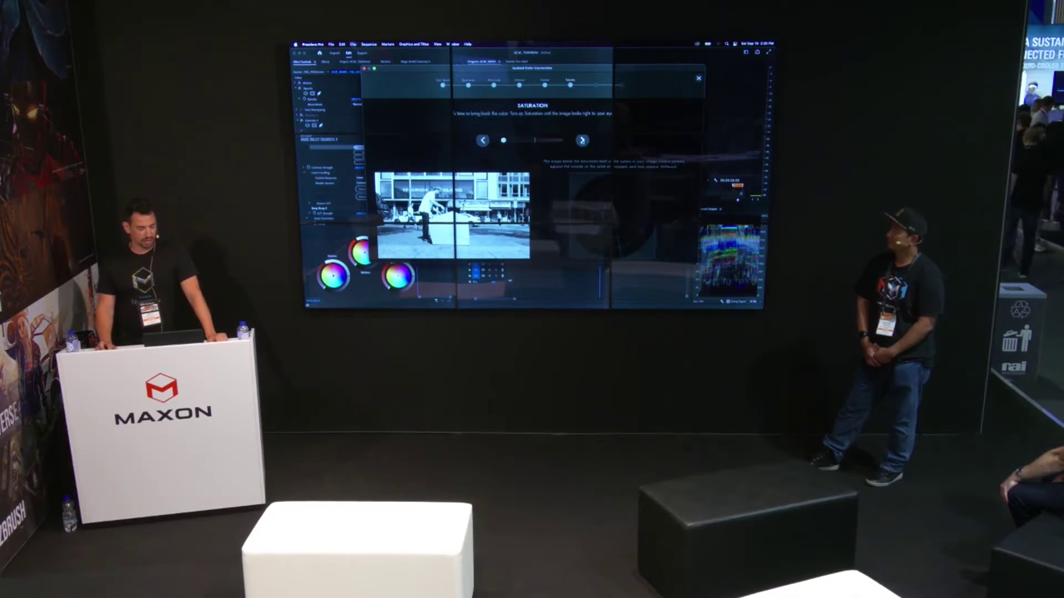
# - Raise Saturation toward the slider's centre to restore moderate colour to the street shot
pyautogui.click(581, 140)
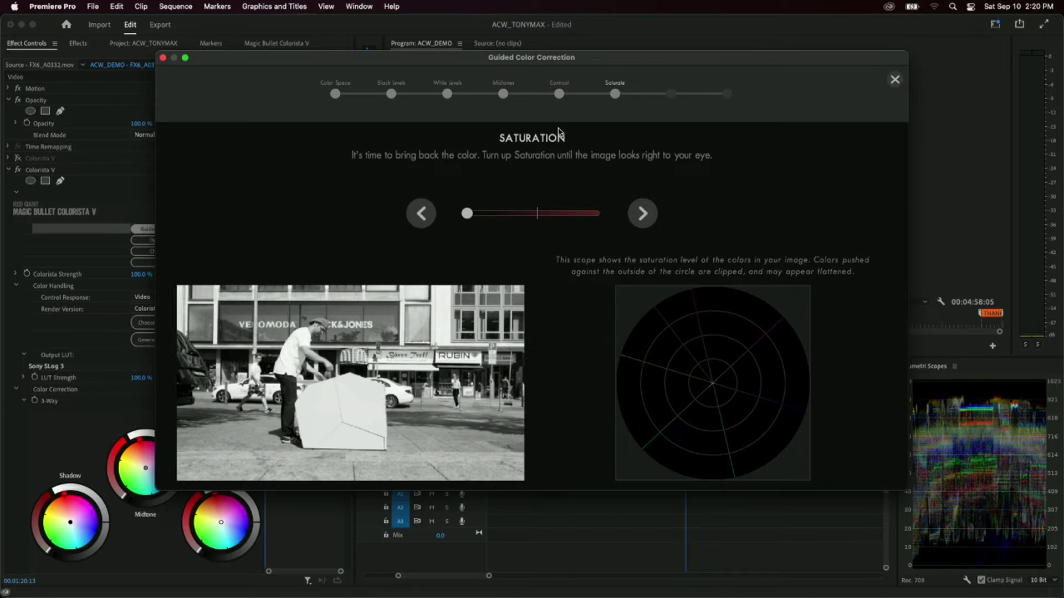
pyautogui.moveTo(471, 217); pyautogui.dragTo(498, 229)
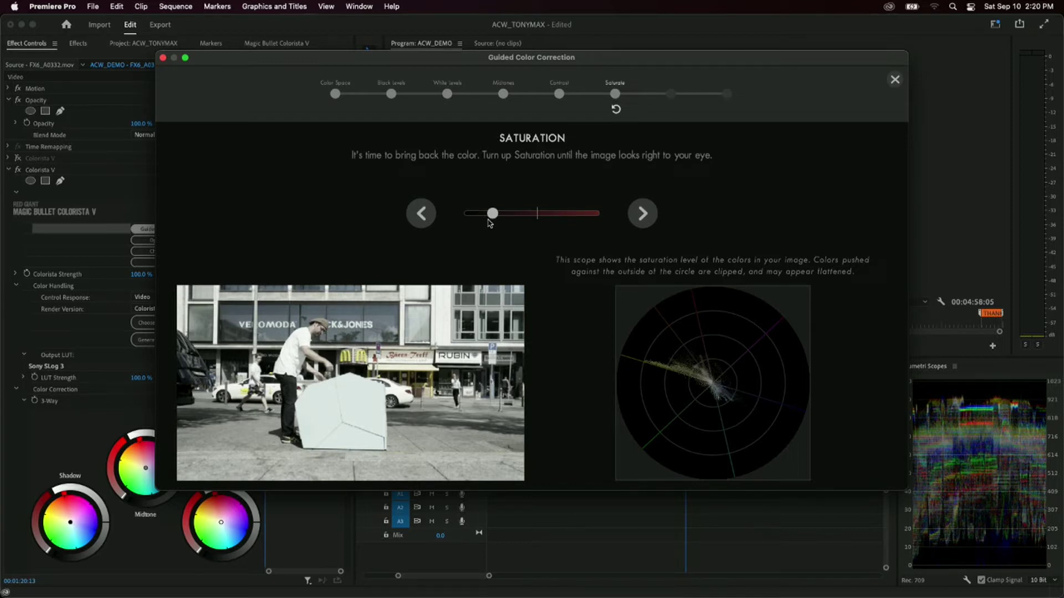
pyautogui.click(505, 215)
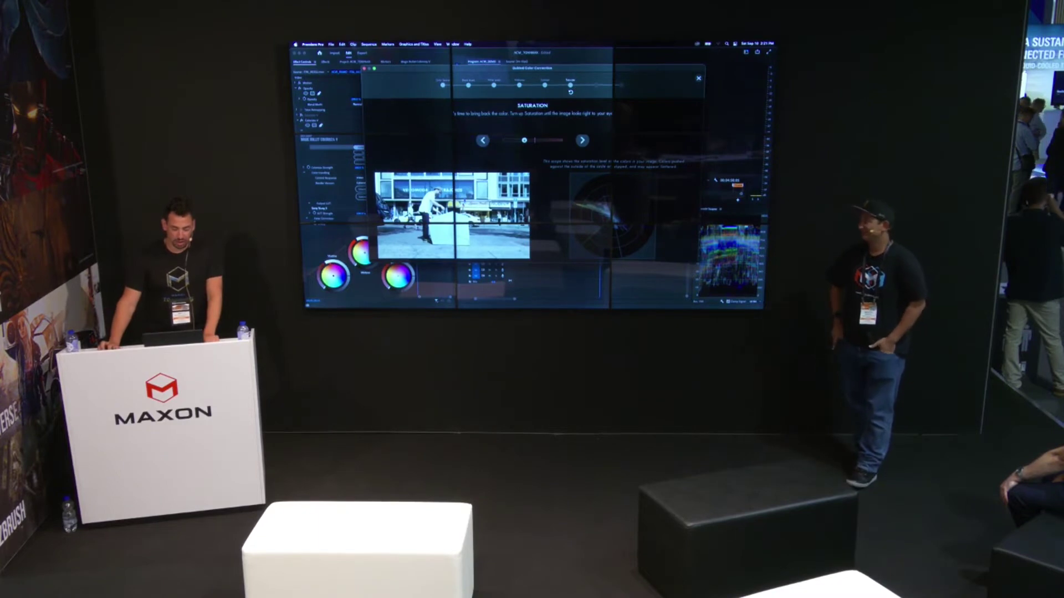
pyautogui.moveTo(524, 140); pyautogui.dragTo(528, 141)
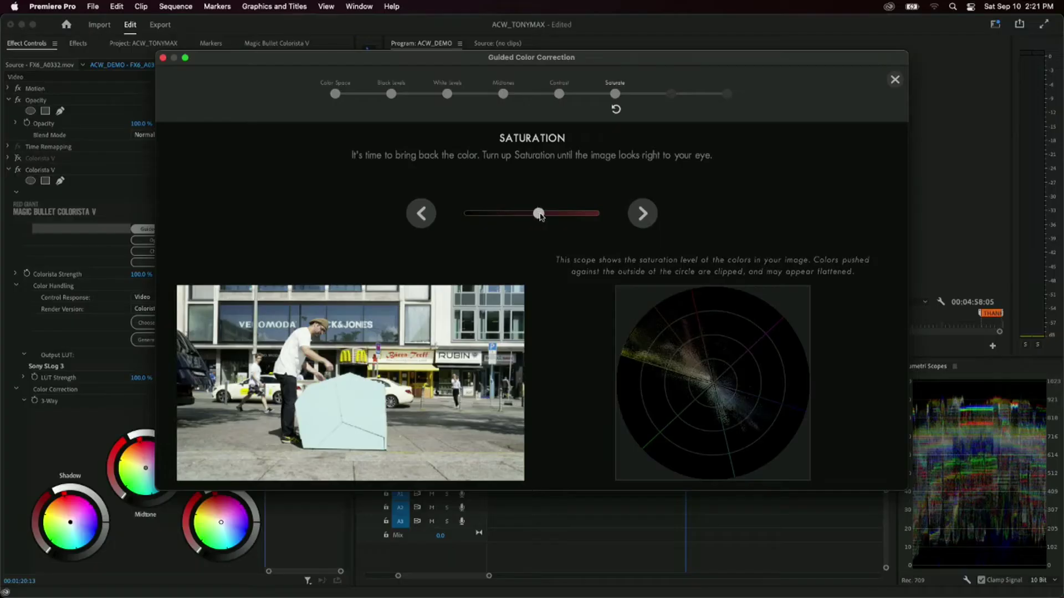
pyautogui.moveTo(537, 214); pyautogui.dragTo(525, 220)
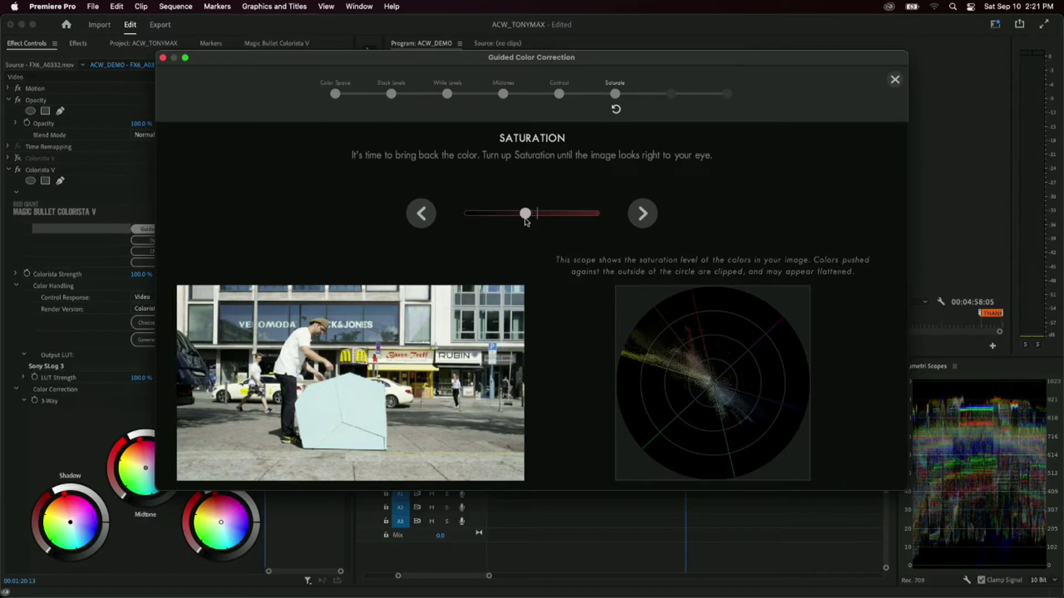
pyautogui.click(643, 214)
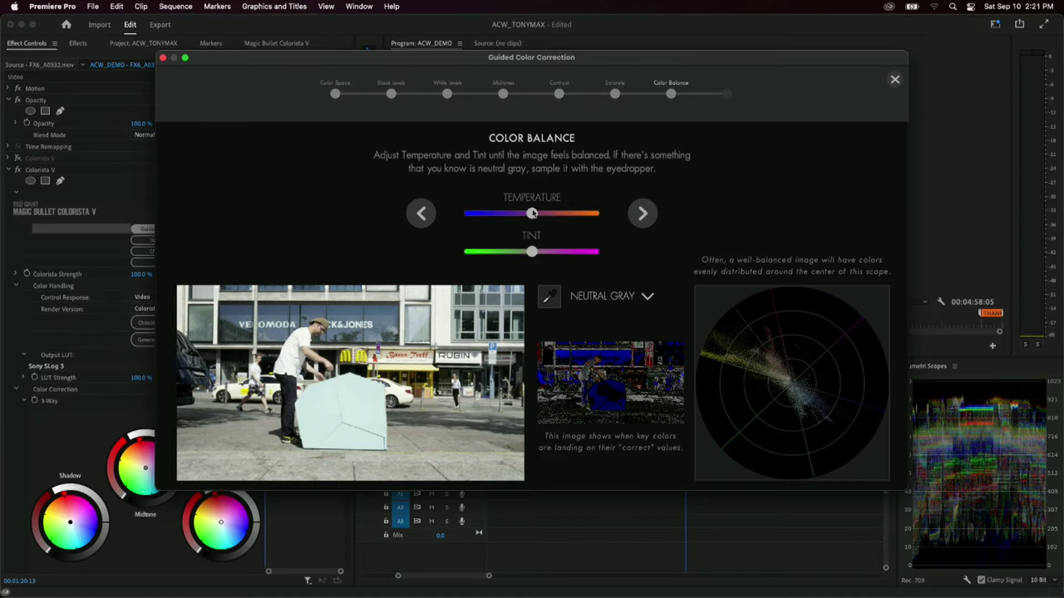
# - Cool the Temperature slider, then nudge it slightly warm until the vectorscope is centred
pyautogui.moveTo(533, 215)
pyautogui.mouseDown()
pyautogui.moveTo(519, 218)
pyautogui.moveTo(528, 218)
pyautogui.mouseUp()
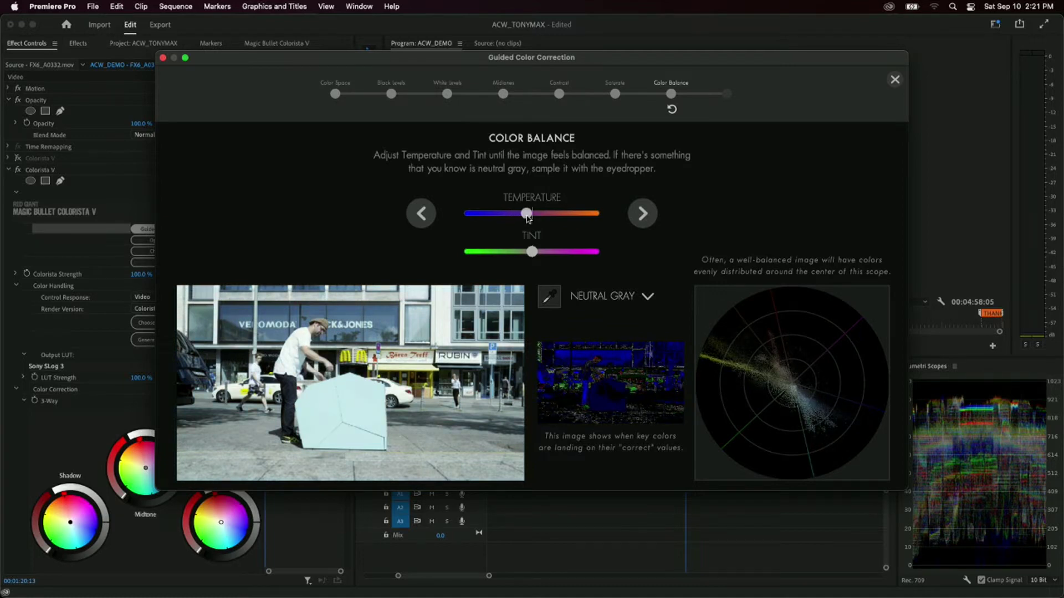
pyautogui.moveTo(527, 218); pyautogui.dragTo(521, 221)
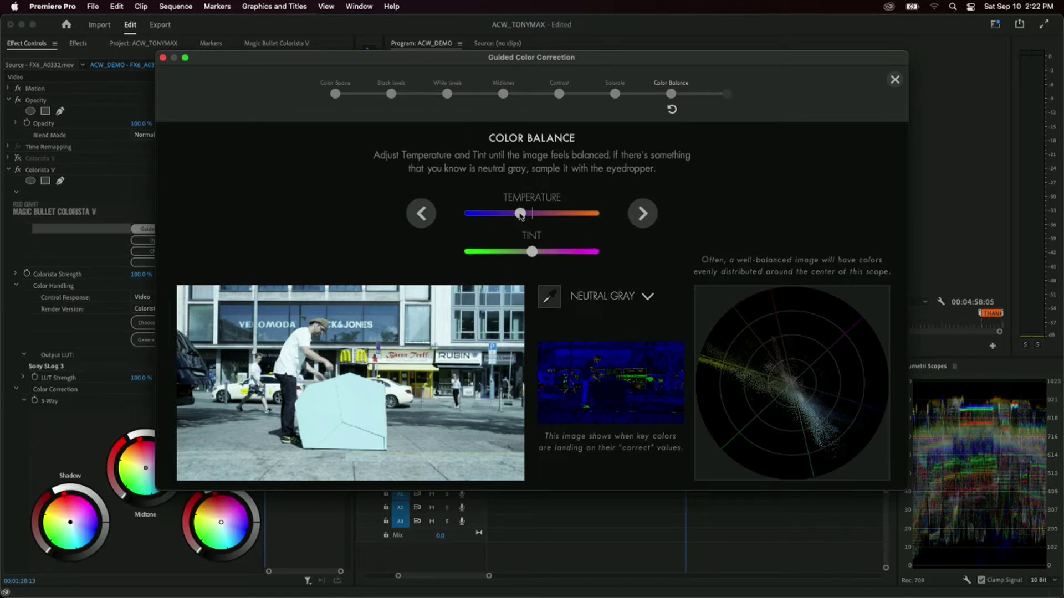
pyautogui.moveTo(521, 216); pyautogui.dragTo(509, 218)
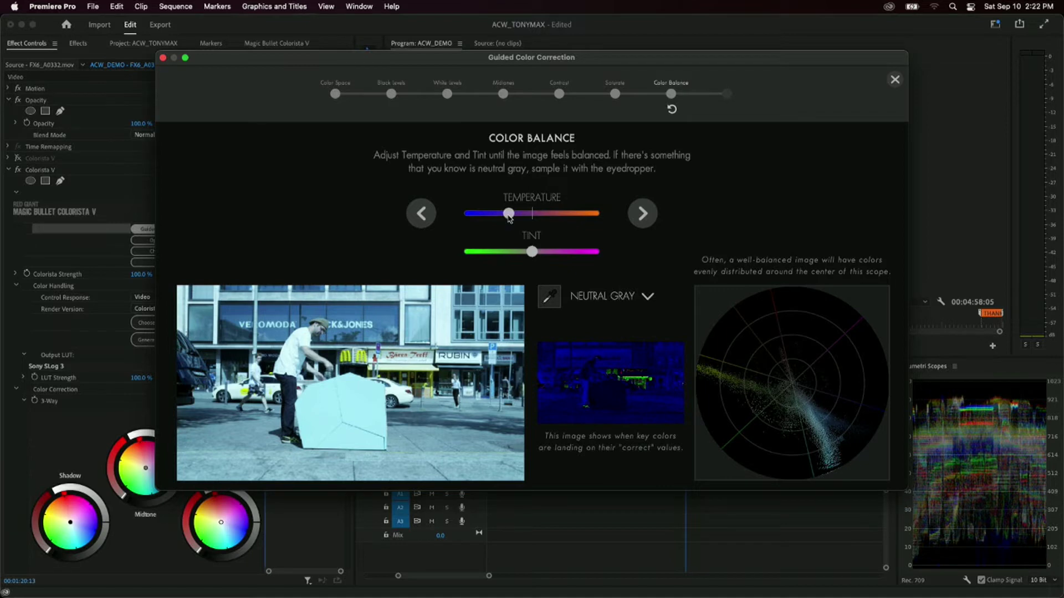
pyautogui.moveTo(509, 218); pyautogui.dragTo(538, 220)
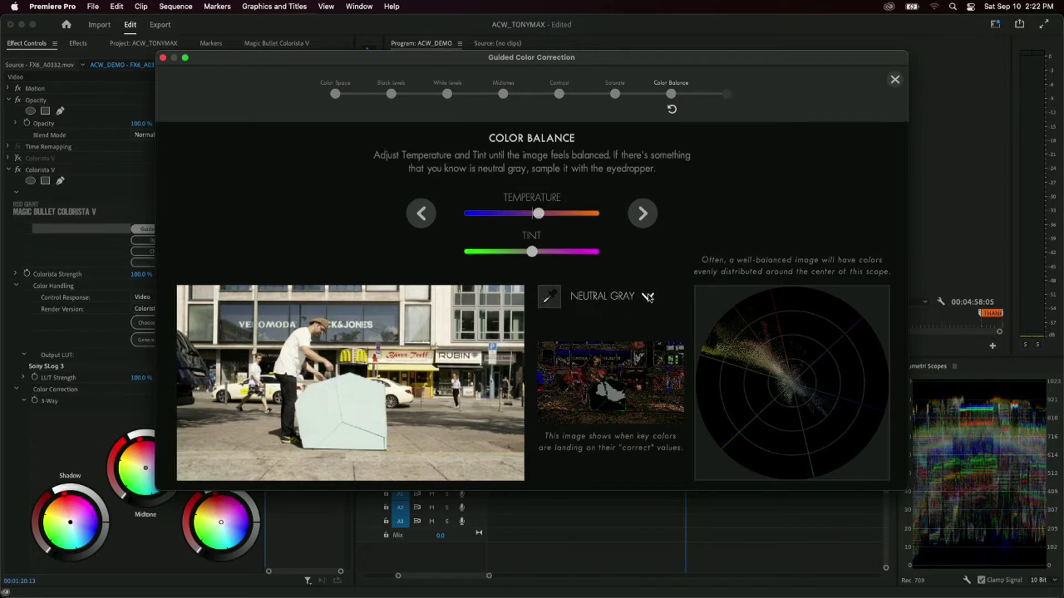
# - Keep Neutral Gray as the key colour and advance to the final 'That's it!' step
pyautogui.click(648, 296)
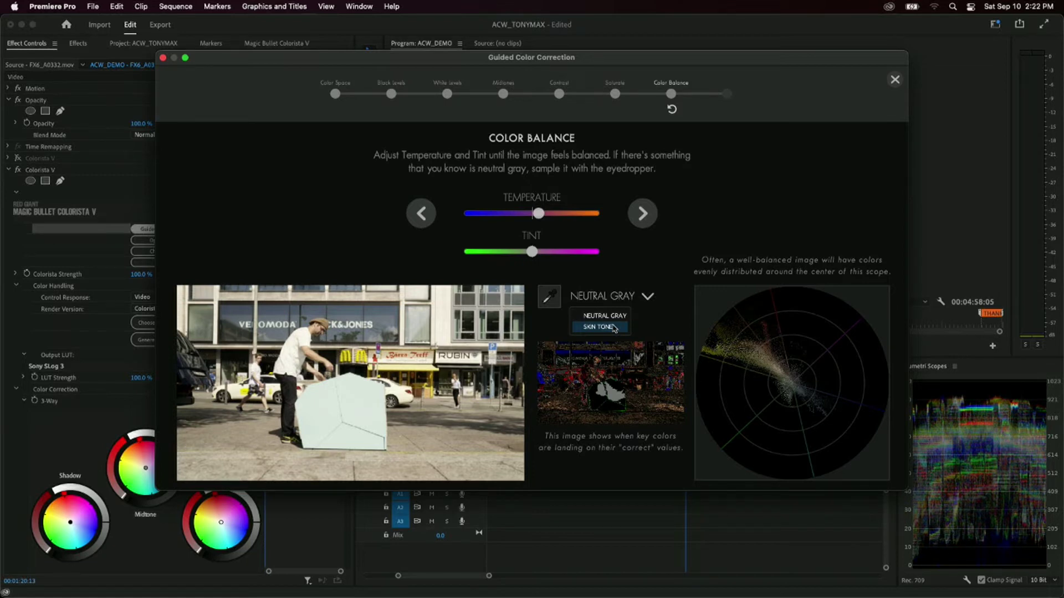
pyautogui.click(627, 317)
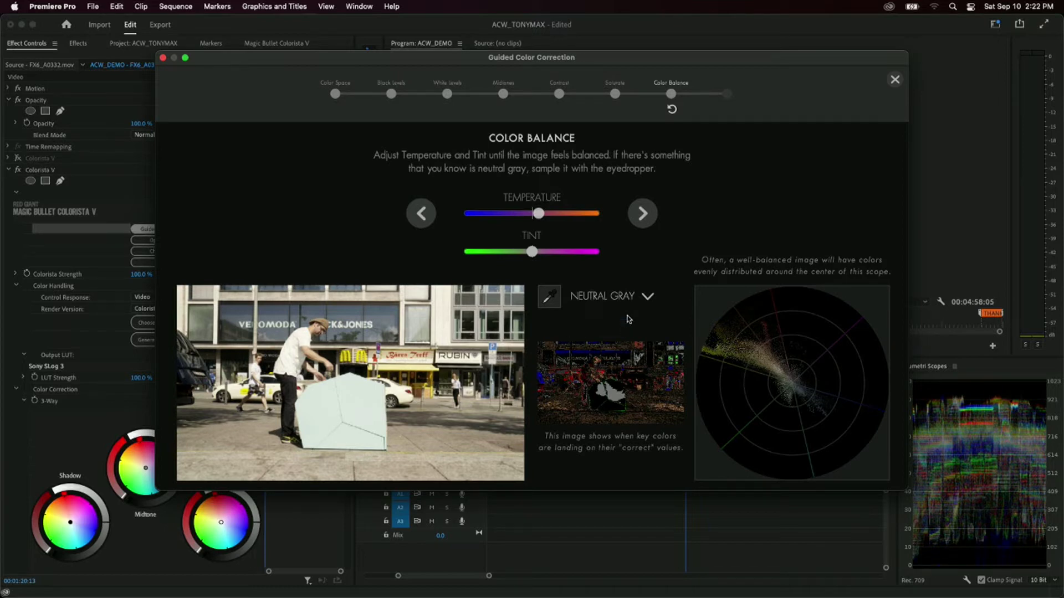
pyautogui.click(648, 215)
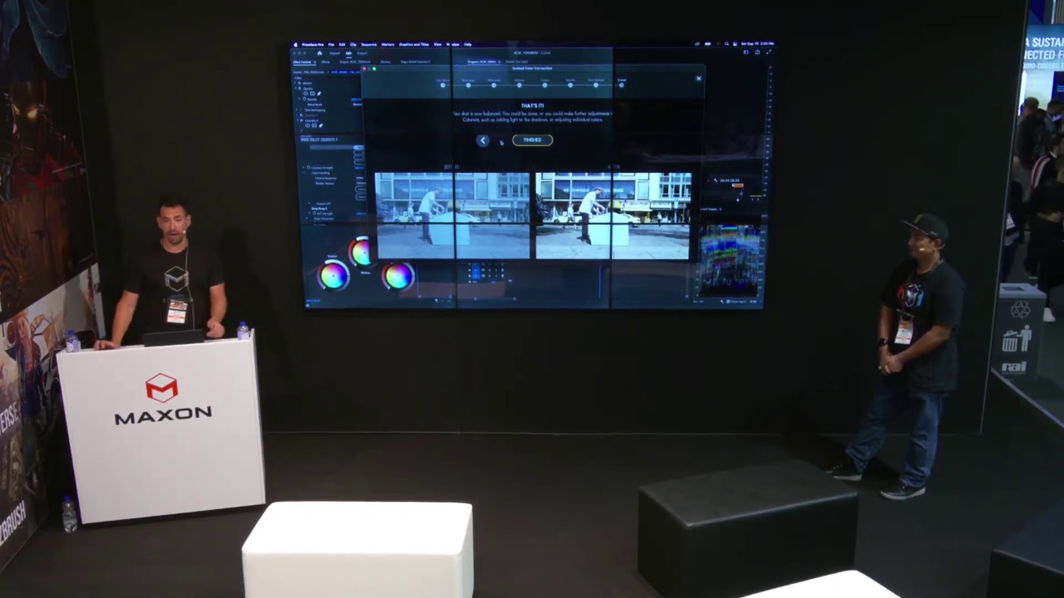
# - Finish Guided Color Correction, then briefly maximize and restore the effect panel
pyautogui.click(532, 141)
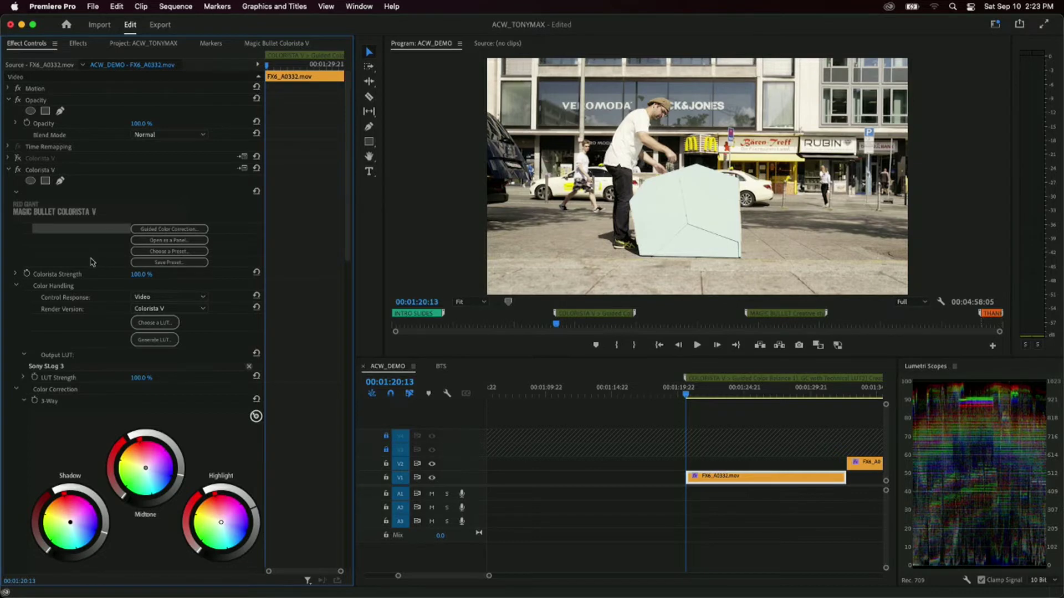
pyautogui.press('`')
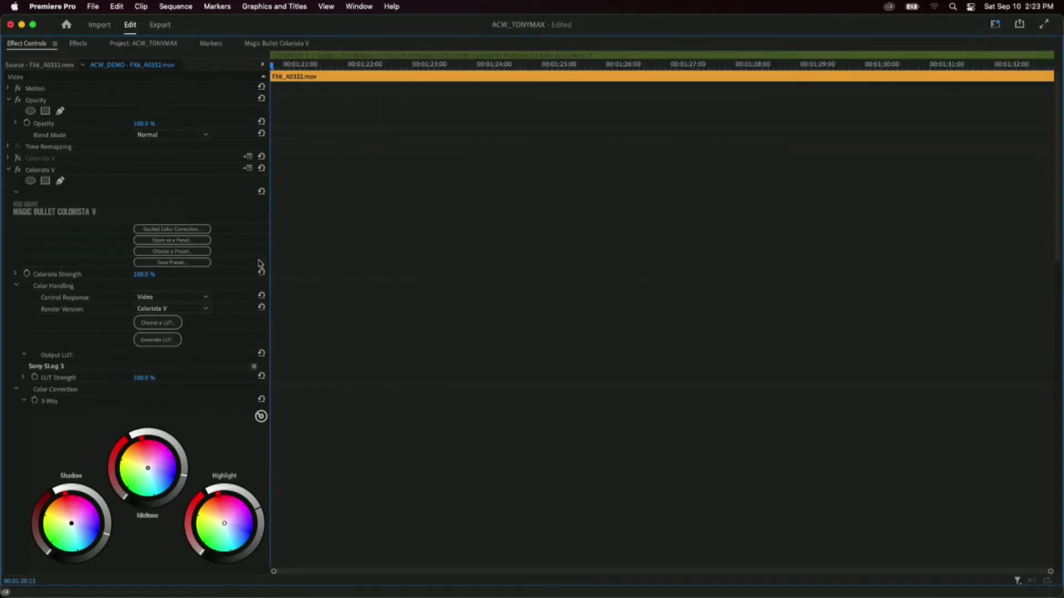
pyautogui.press('`')
# - Open the Magic Bullet Colorista V panel and scroll through the grade's settings
pyautogui.click(268, 45)
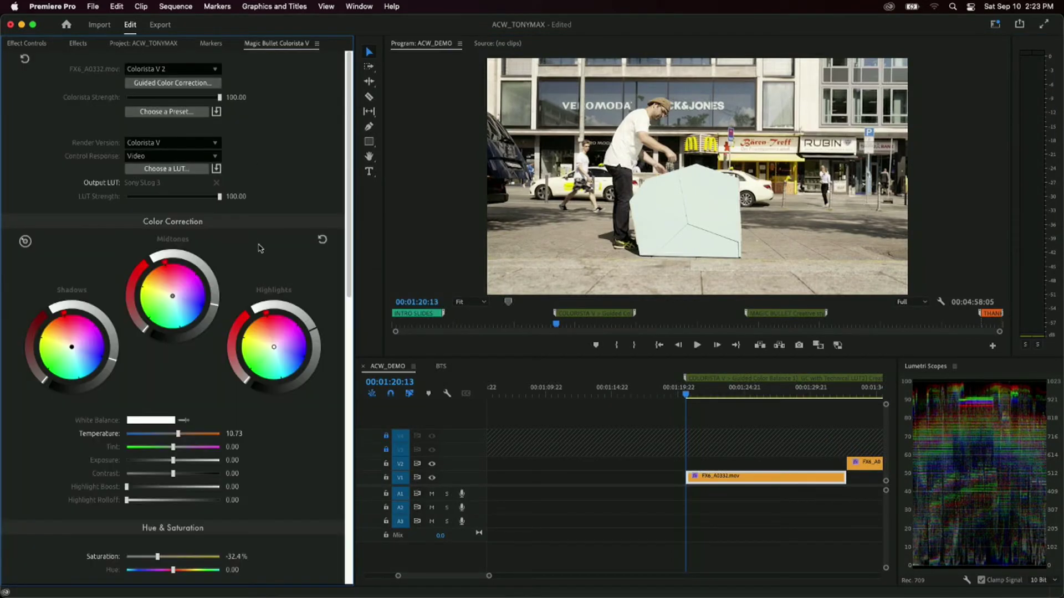
pyautogui.scroll(-8, 40, 275)
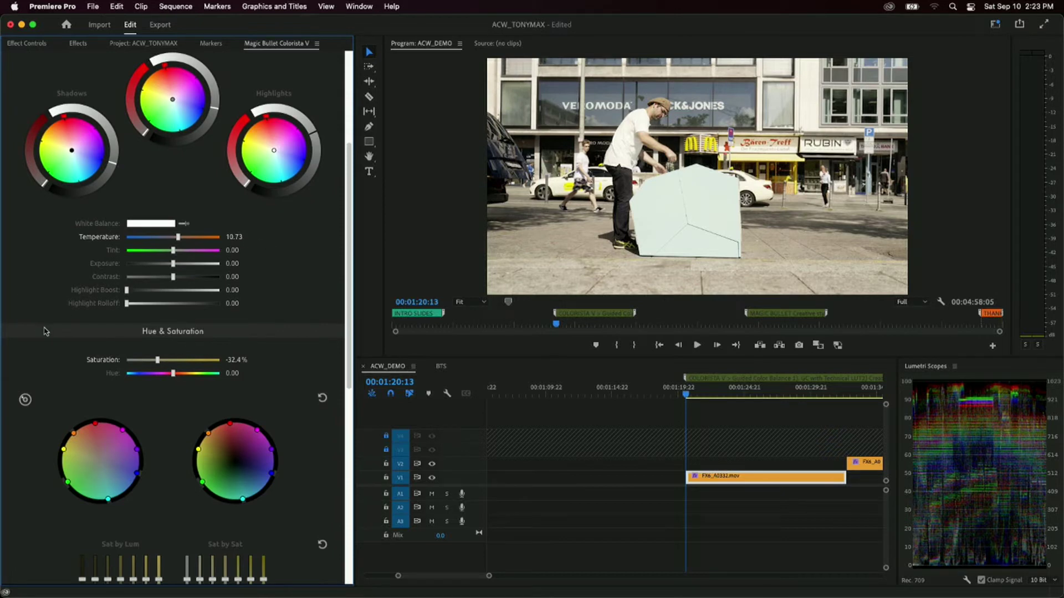
pyautogui.scroll(-2, 56, 343)
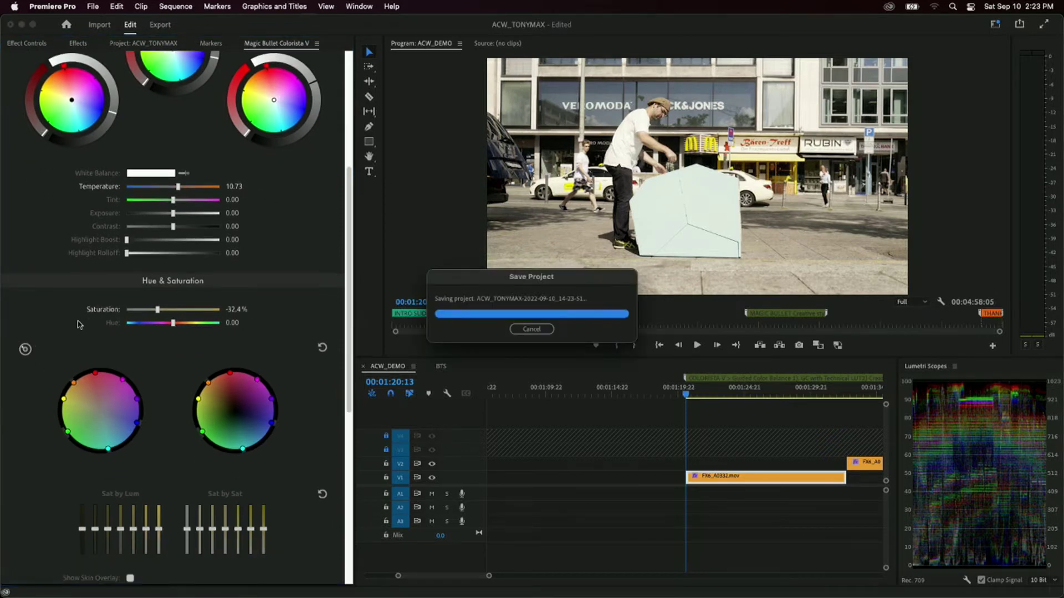
pyautogui.scroll(-14, 59, 332)
pyautogui.scroll(-1, 57, 332)
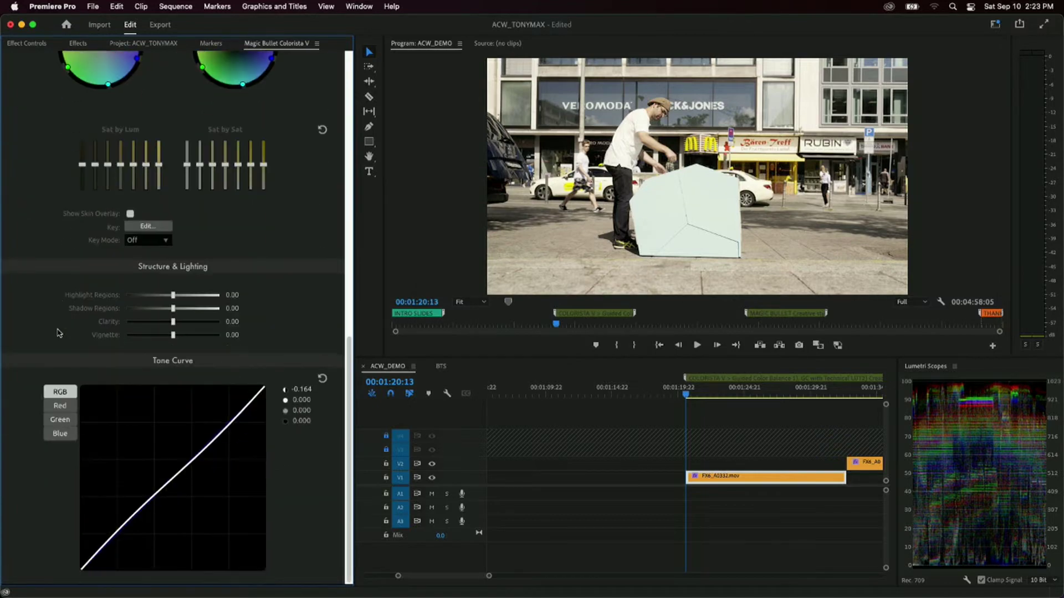
pyautogui.scroll(18, 55, 333)
pyautogui.scroll(4, 55, 333)
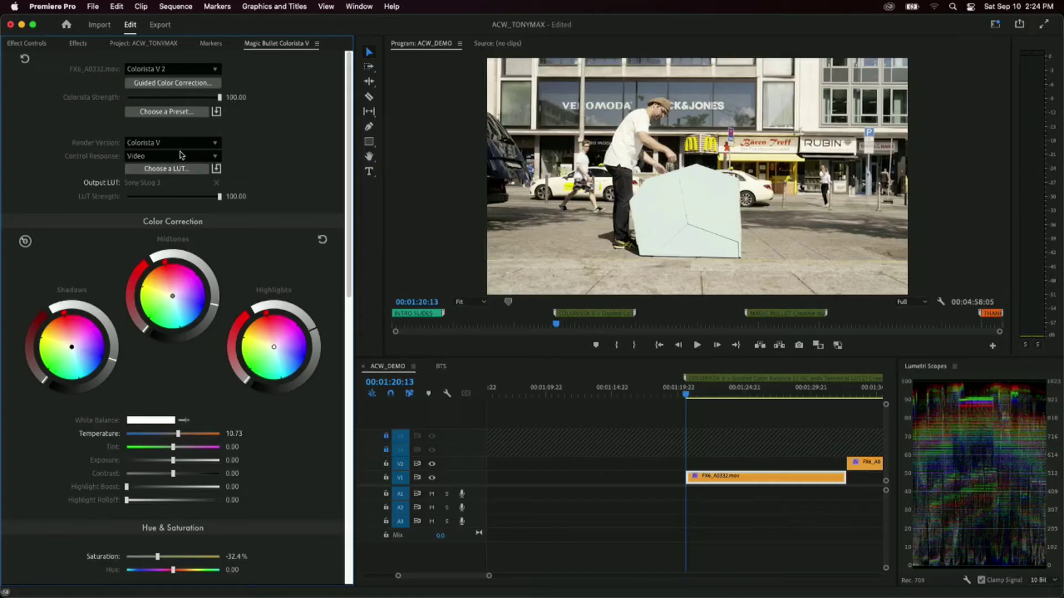
# - Leave Colorista V 2 selected in the version list and go back to Effect Controls
pyautogui.click(172, 71)
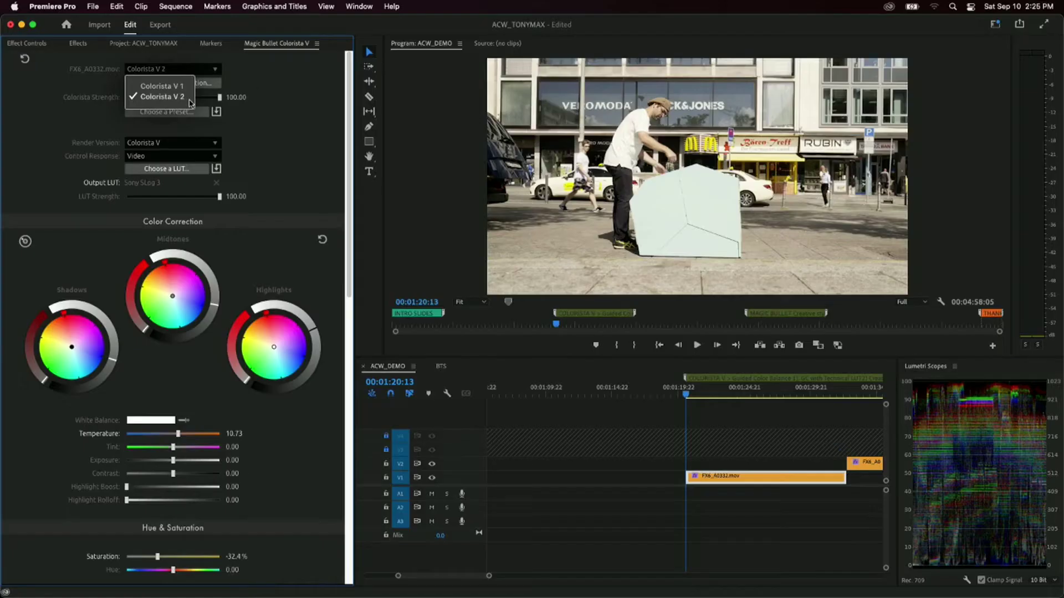
pyautogui.click(189, 101)
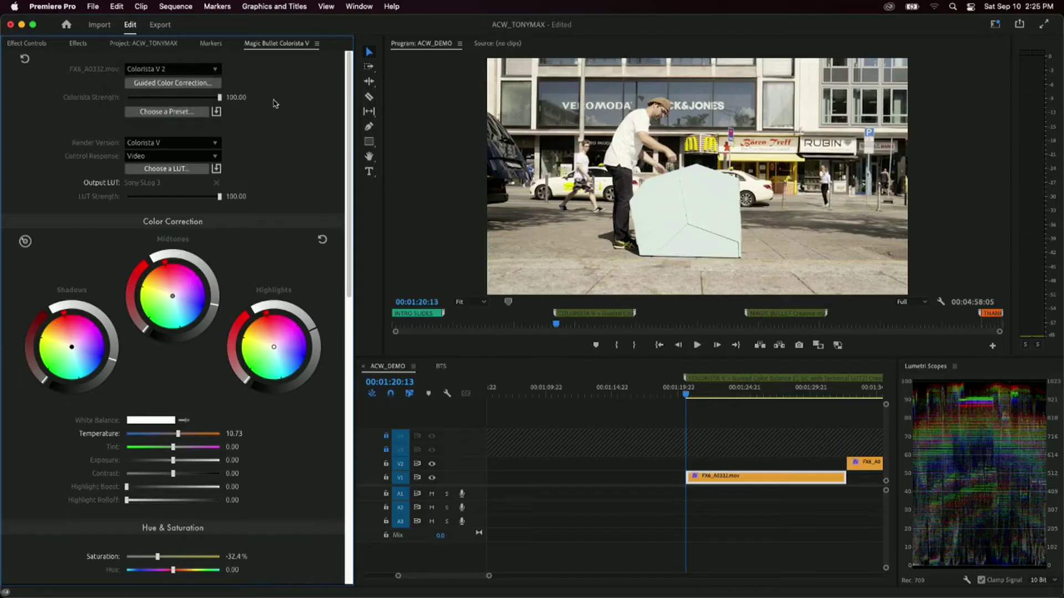
pyautogui.click(73, 44)
# - Set Colorista V's Colorista Strength on FX6_A0332.mov to 80
pyautogui.click(41, 44)
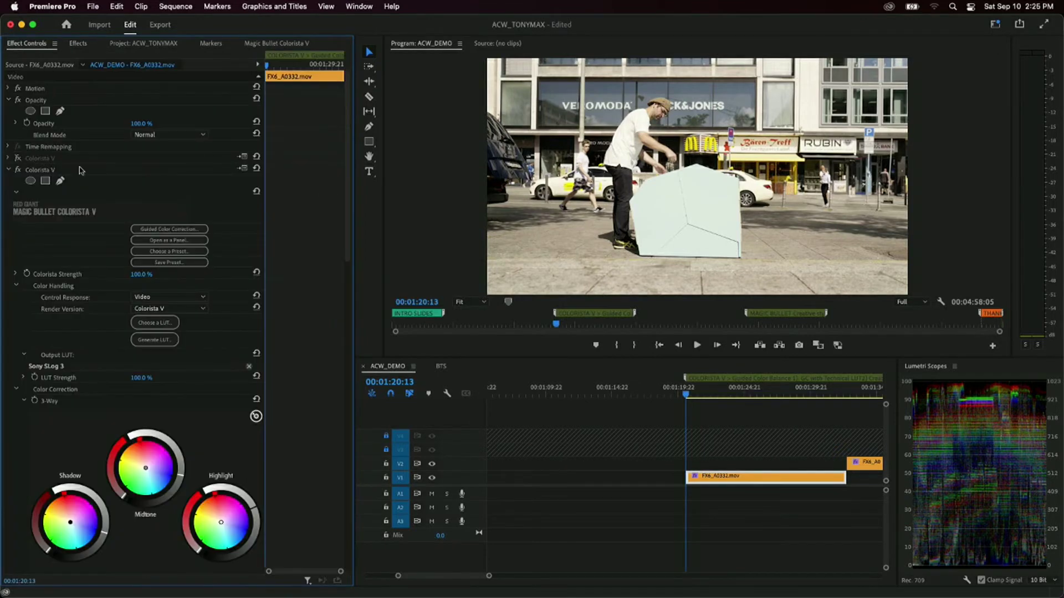
pyautogui.click(8, 170)
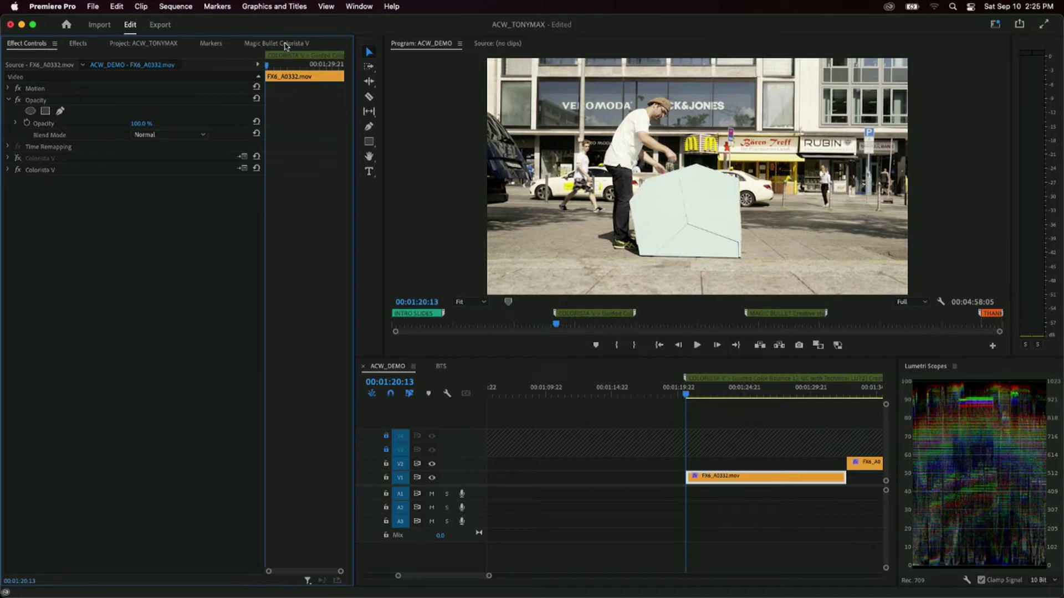
pyautogui.click(7, 170)
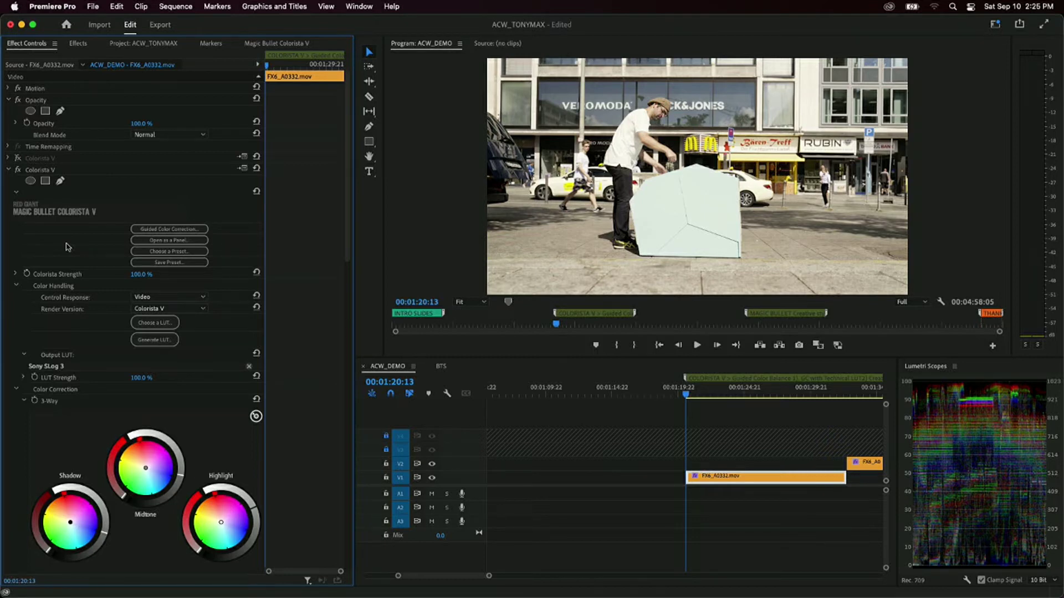
pyautogui.click(147, 272)
pyautogui.write('80')
pyautogui.press('Return')
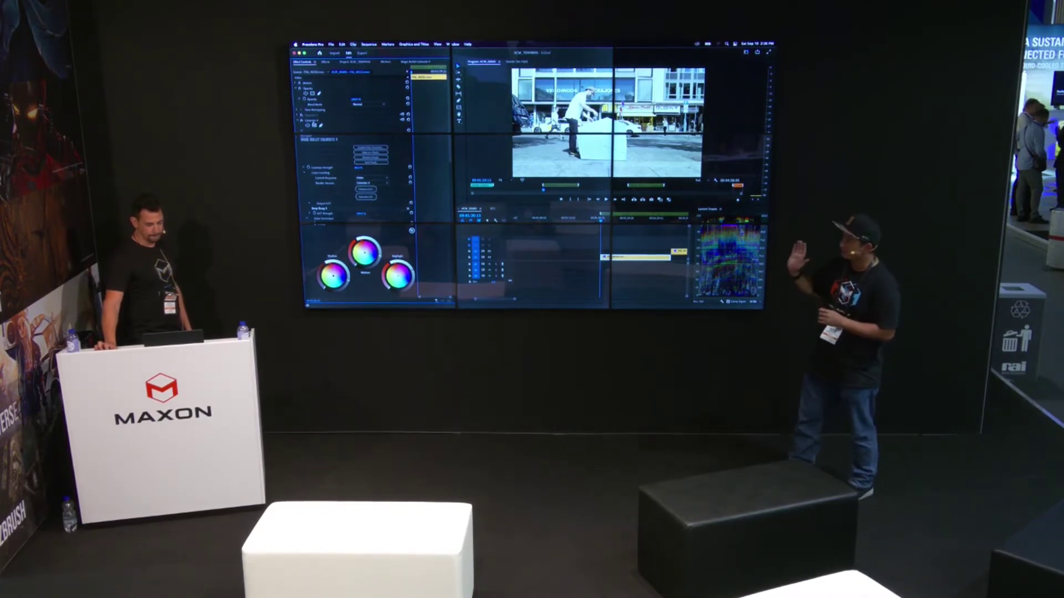
pyautogui.click(354, 120)
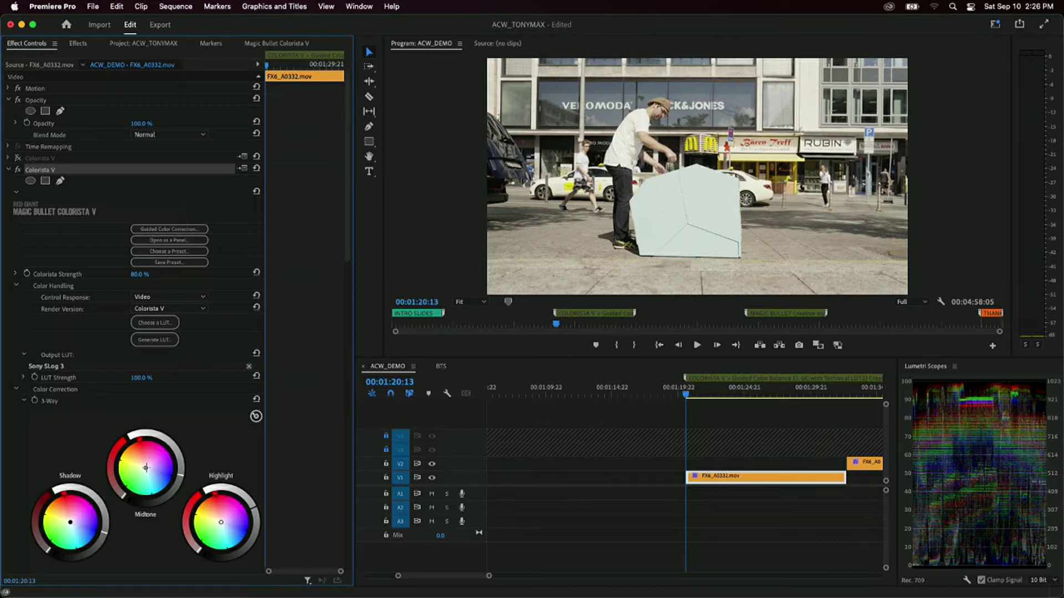
# - Shift the midtone wheel toward yellow-green, warm it slightly, and brighten the midtones
pyautogui.moveTo(139, 440)
pyautogui.mouseDown()
pyautogui.moveTo(118, 458)
pyautogui.moveTo(119, 492)
pyautogui.mouseUp()
pyautogui.moveTo(147, 468); pyautogui.dragTo(138, 460)
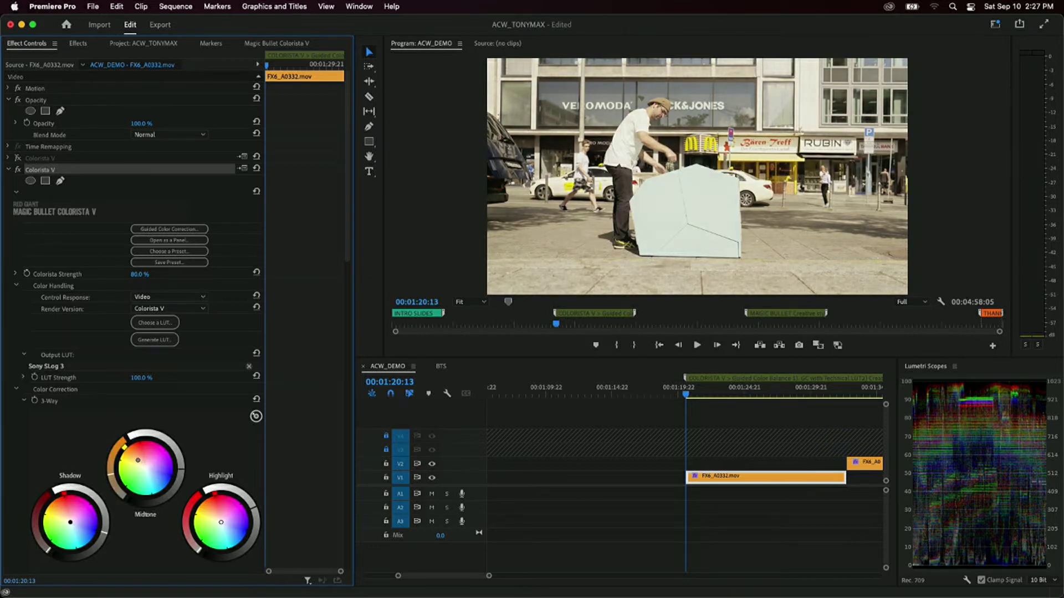
pyautogui.moveTo(113, 471); pyautogui.dragTo(110, 450)
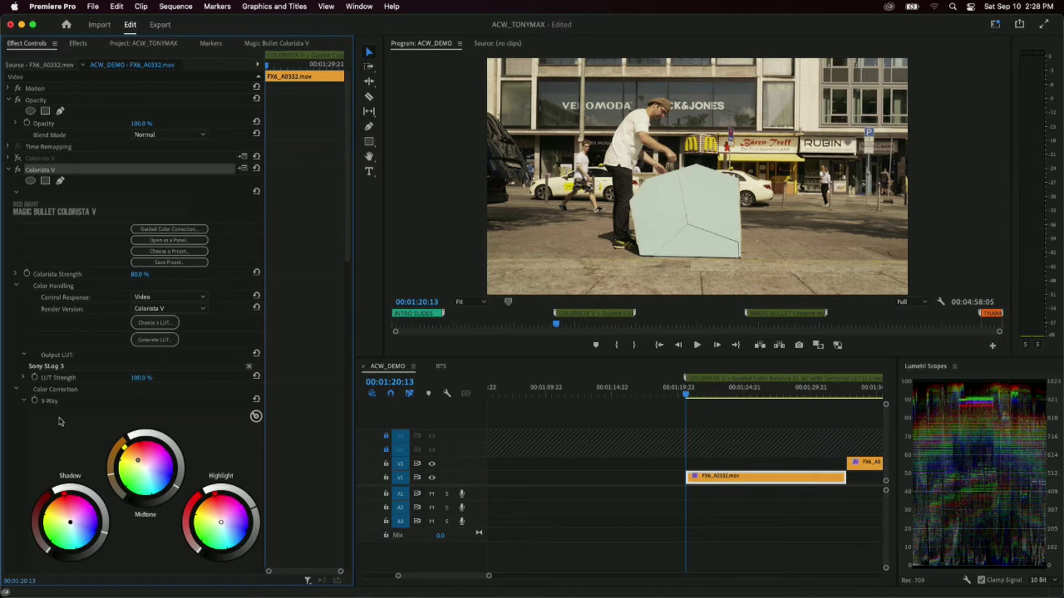
# - Generate a LUT called 'Approved OUTDOOR' in the LUTs folder from Colorista's current grade
pyautogui.click(155, 340)
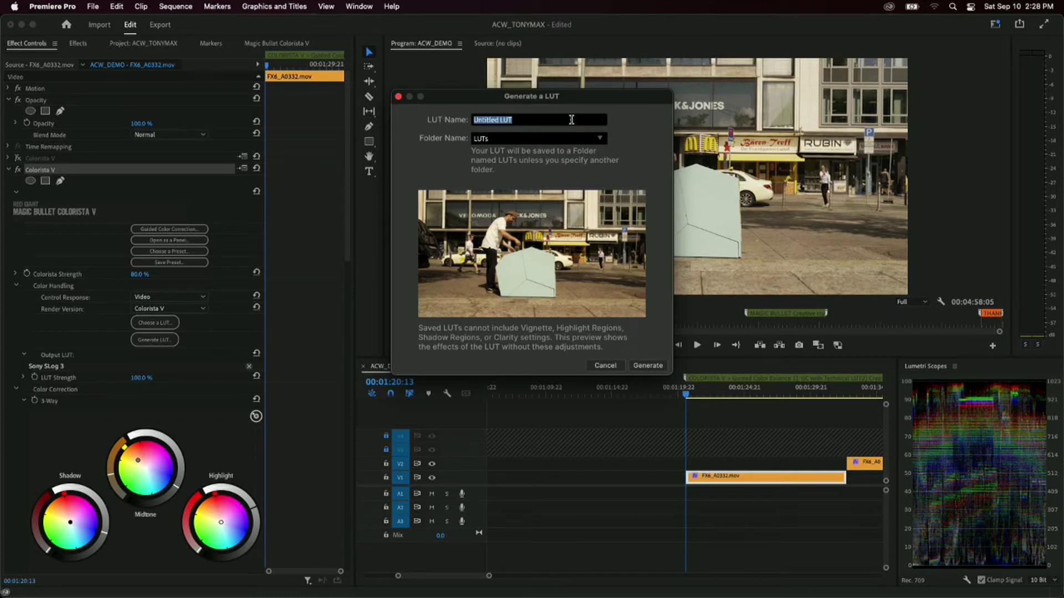
pyautogui.click(586, 139)
pyautogui.click(597, 139)
pyautogui.click(576, 138)
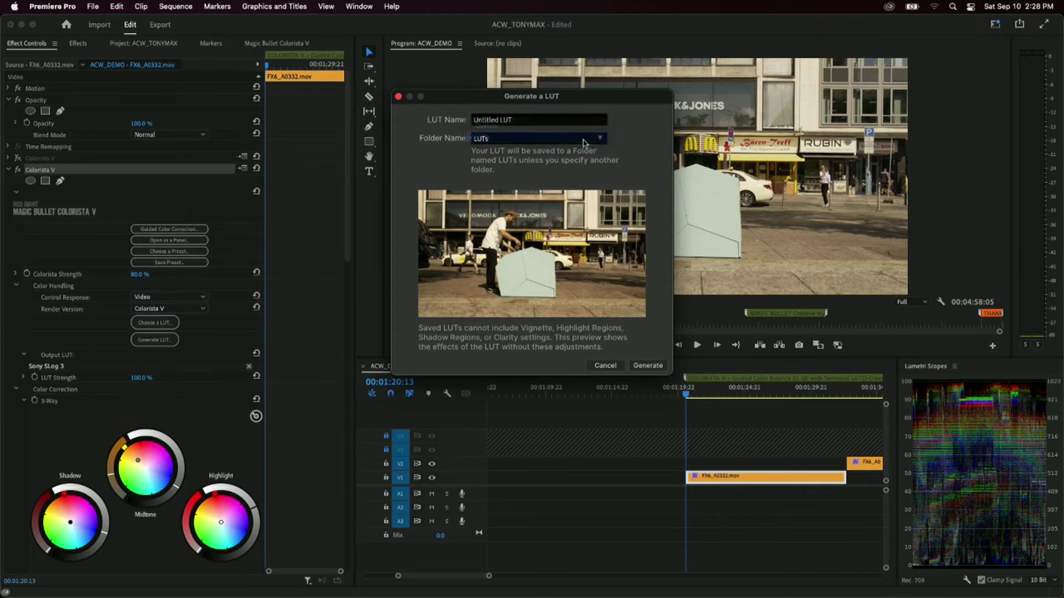
pyautogui.click(531, 121)
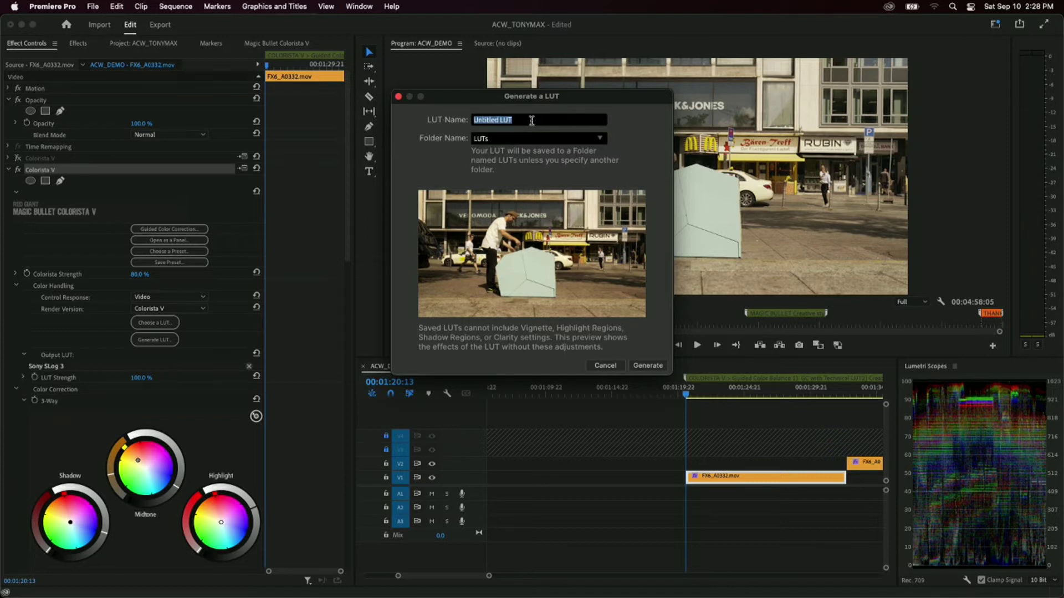
pyautogui.write('C')
pyautogui.press('BackSpace')
pyautogui.write('Approved OUTDOOR')
pyautogui.click(647, 366)
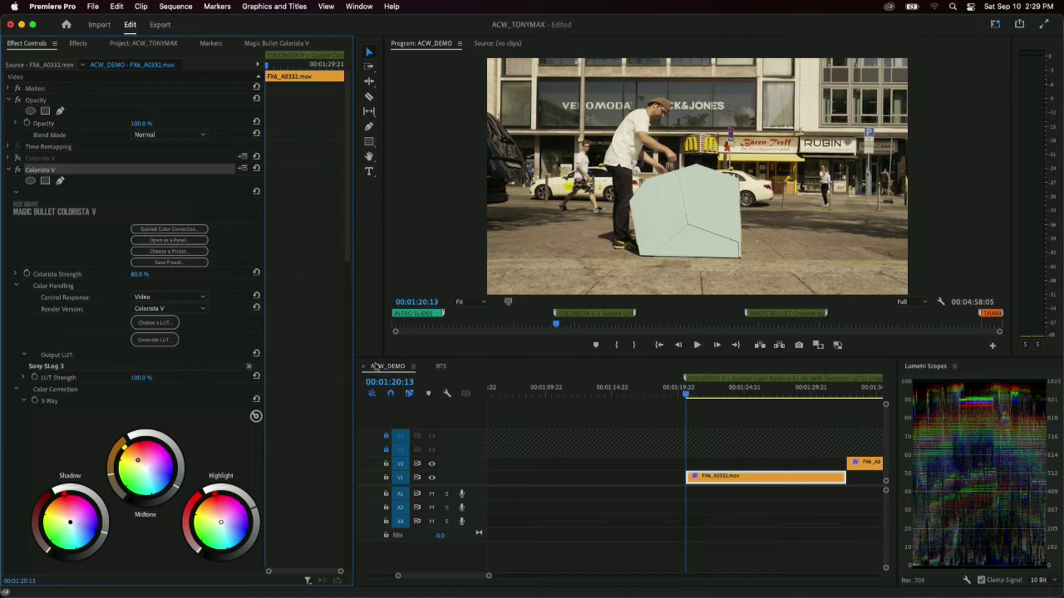
# - Open Choose a LUT and scroll to the bottom to find Approved OUTDOOR
pyautogui.click(154, 322)
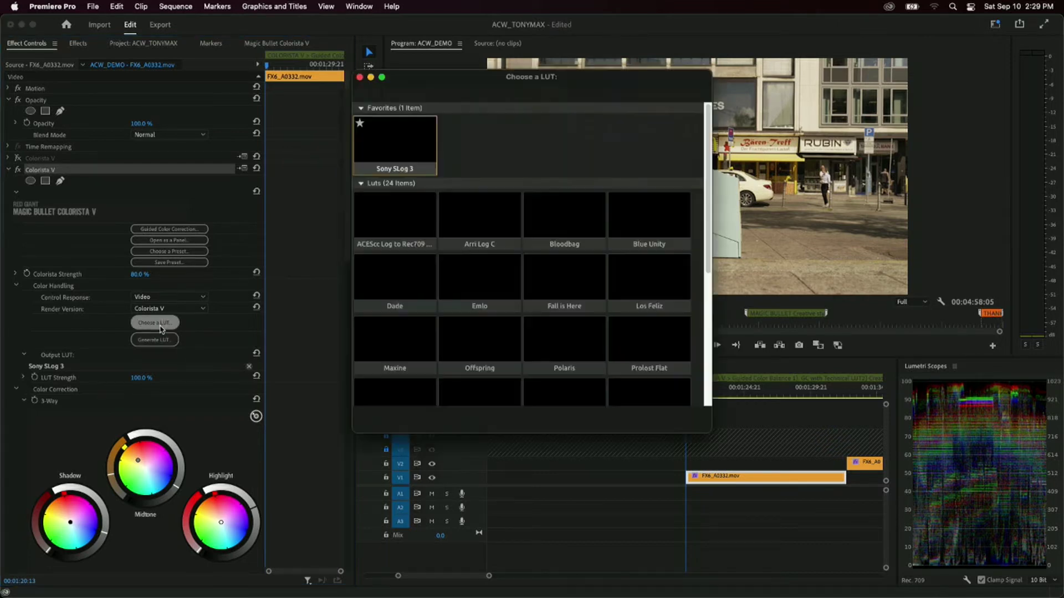
pyautogui.scroll(-5, 548, 155)
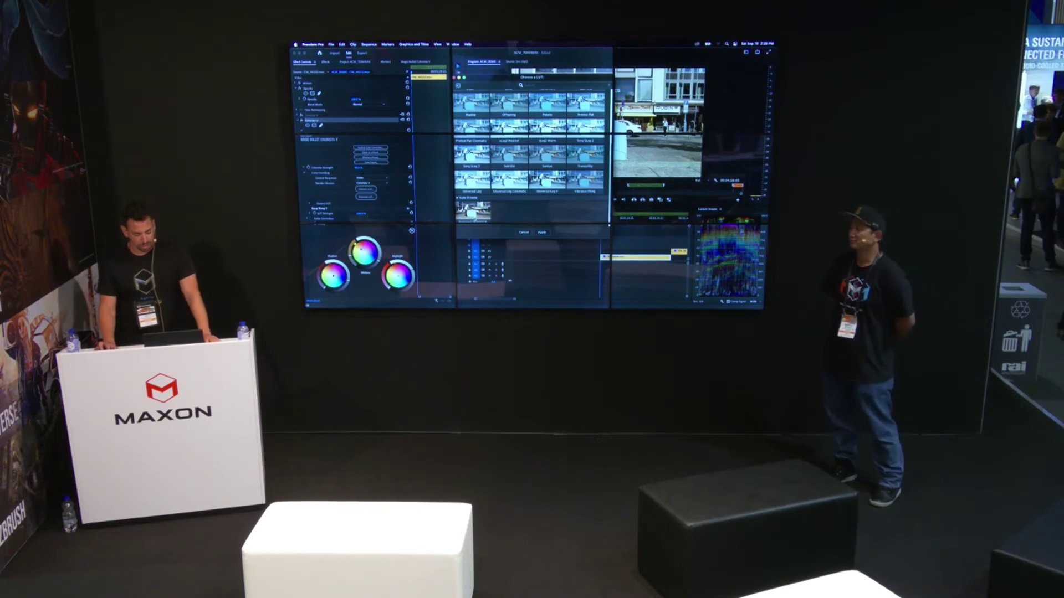
# - Cancel the Choose a LUT browser without applying any LUT
pyautogui.click(526, 233)
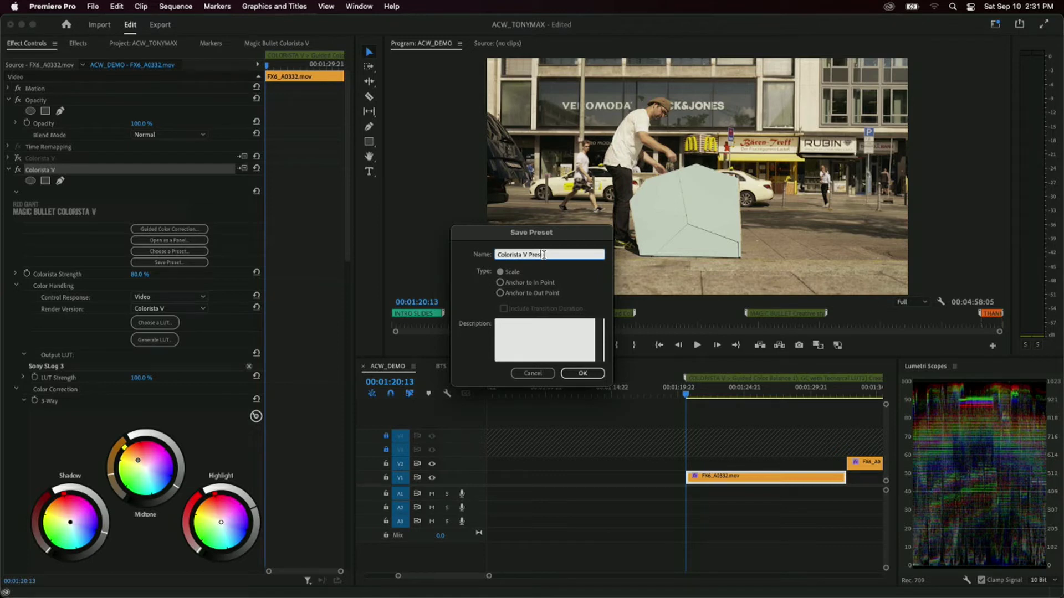
# - Name the preset 'Colorista V OUTDOOR BALANCE', describe it 'SHOT WITH SONY FX6 or FX9', and save
pyautogui.press('BackSpace')
pyautogui.press('BackSpace')
pyautogui.press('BackSpace')
pyautogui.write('OUTDOOR BALANCE')
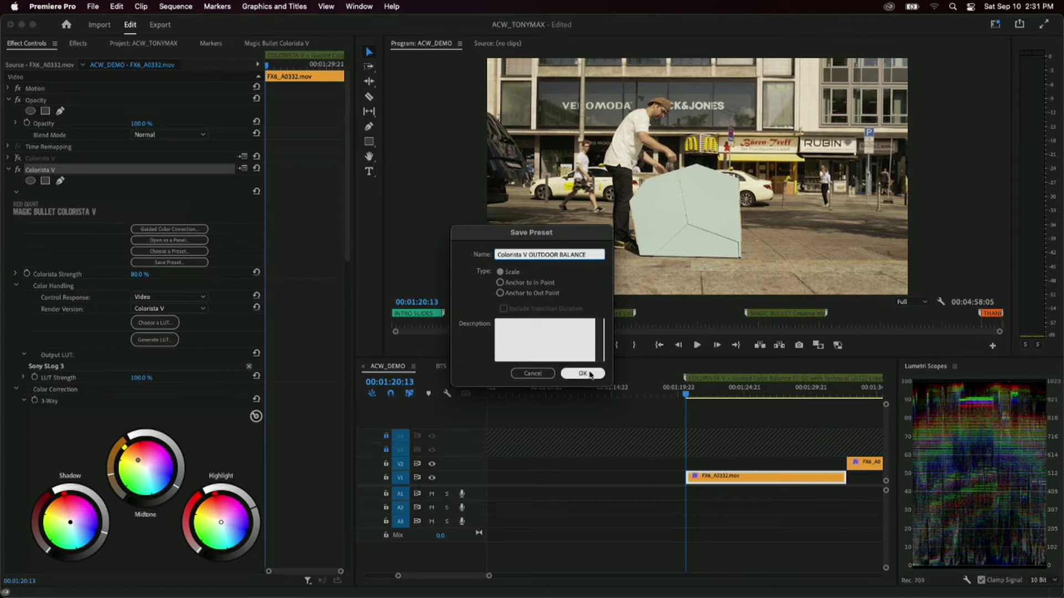
pyautogui.click(533, 324)
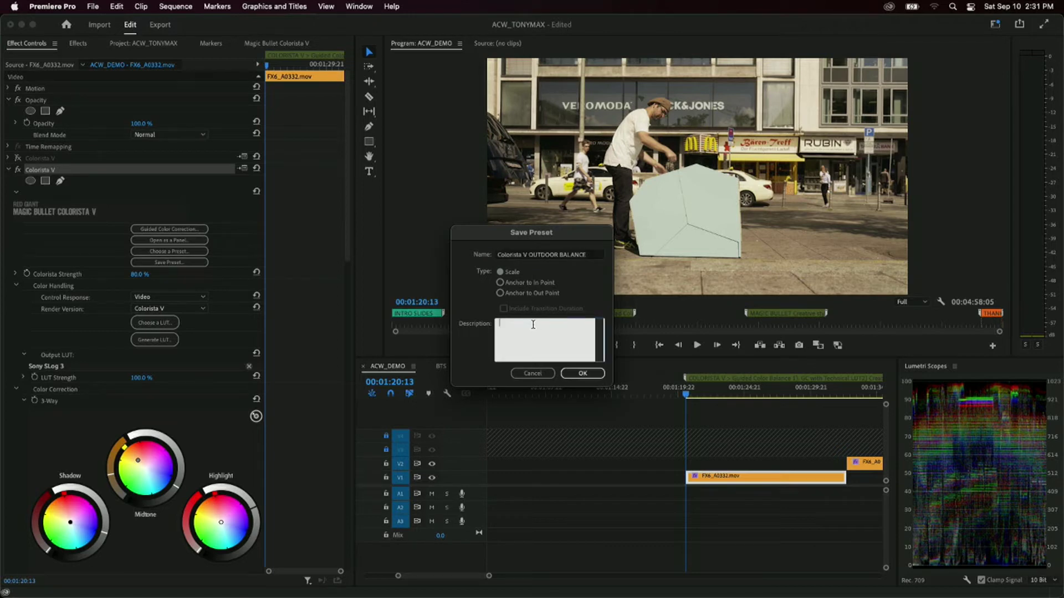
pyautogui.write('SHOT WITH SONY FX')
pyautogui.write('6 or FX9')
pyautogui.click(581, 373)
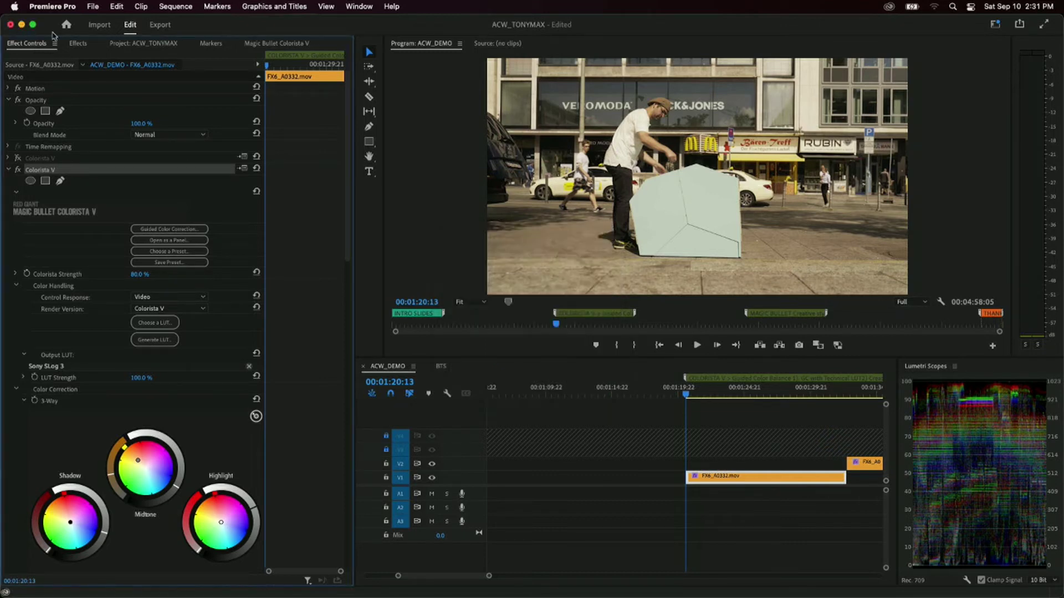
# - Expand Presets in the Effects panel to locate the new Colorista V OUTDOOR BALANCE preset
pyautogui.click(76, 43)
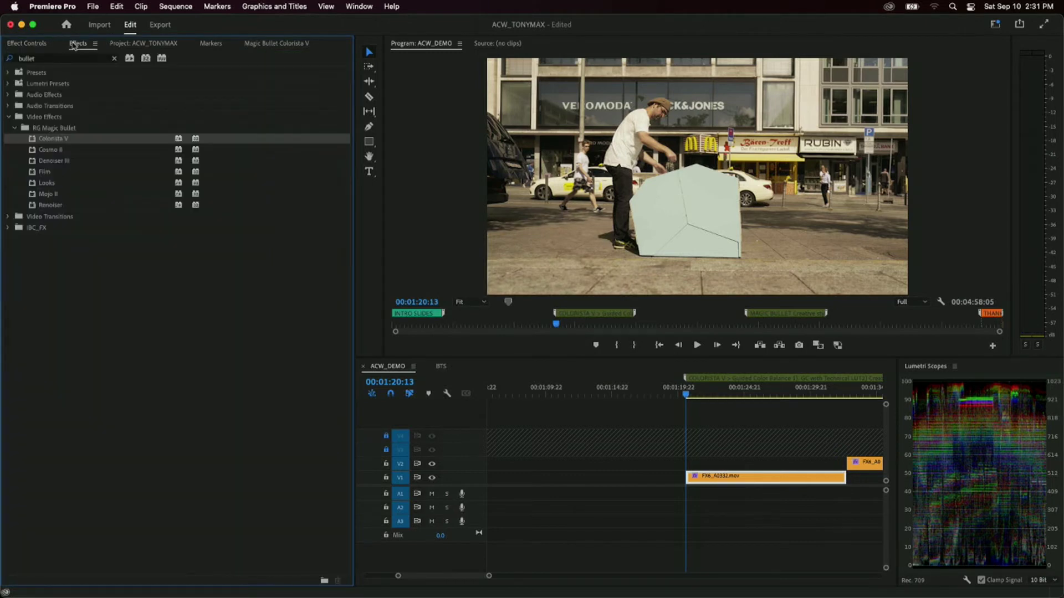
pyautogui.click(8, 73)
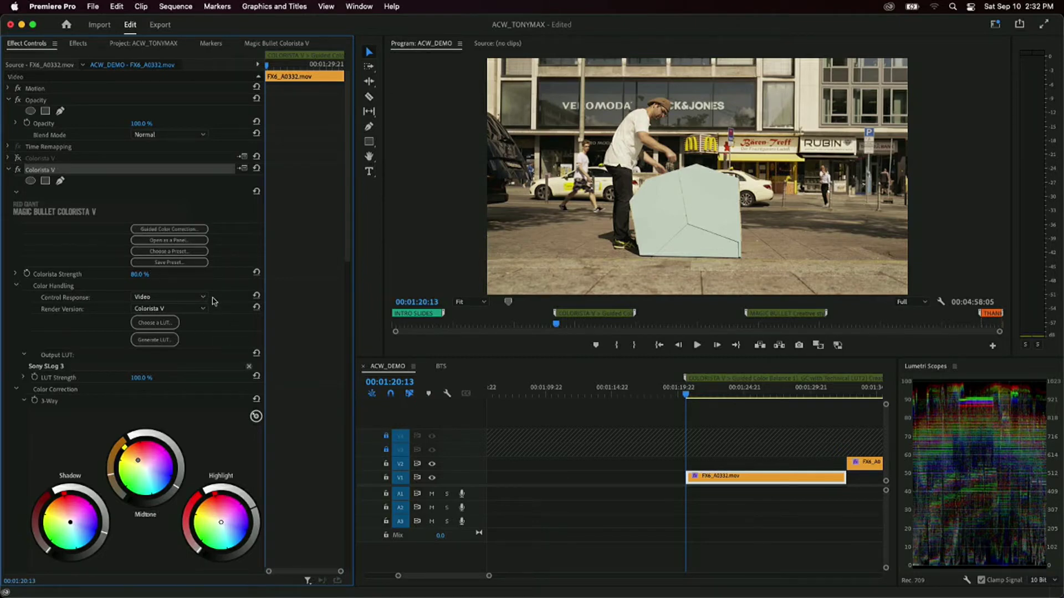
# - Cancel a second Colorista preset save, then play the sequence and jump elsewhere in it
pyautogui.click(166, 263)
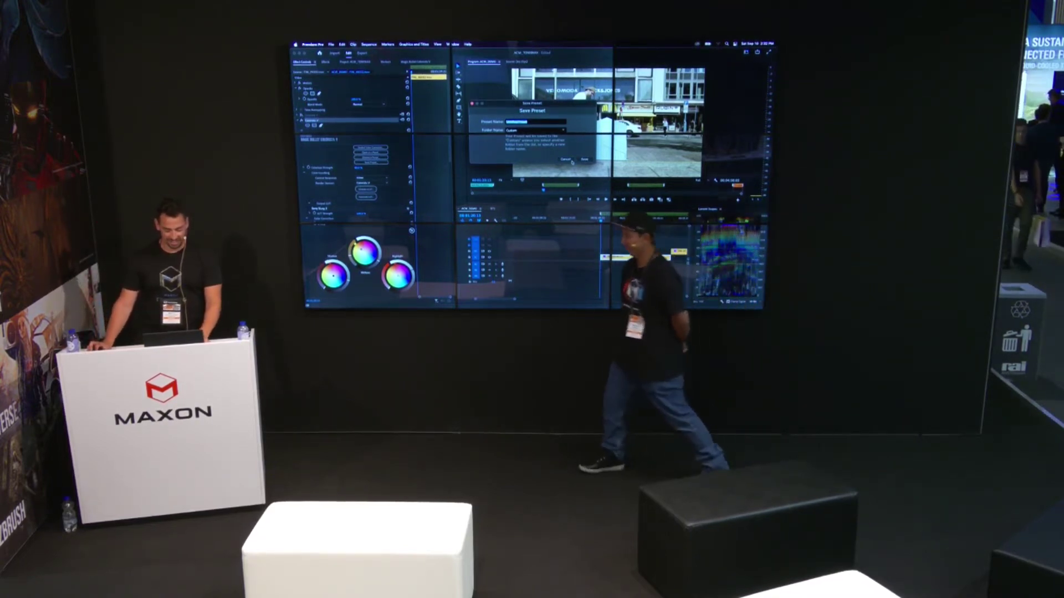
pyautogui.press('Return')
pyautogui.press('space')
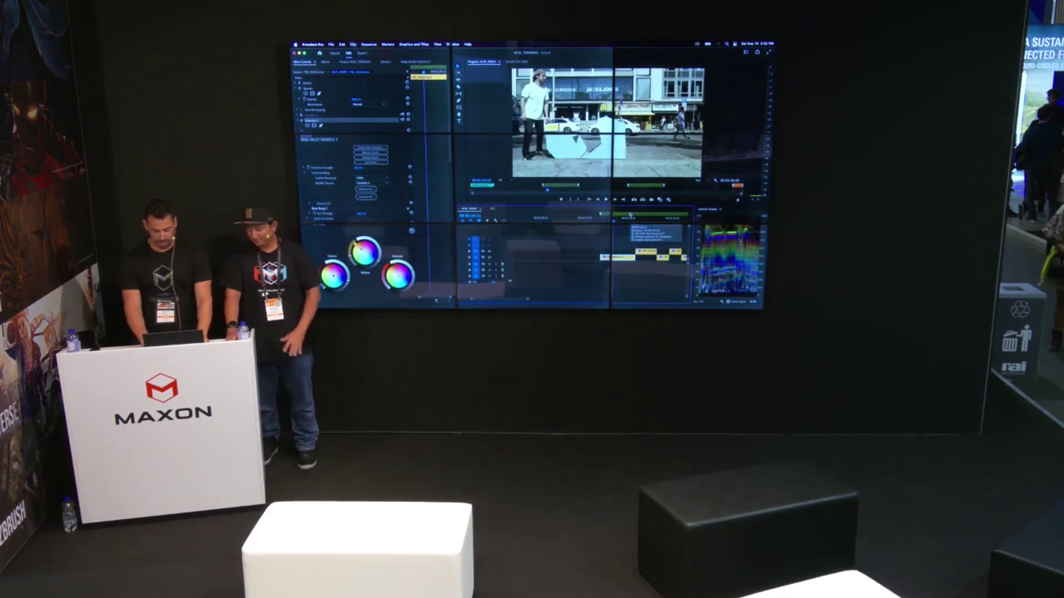
pyautogui.press('-')
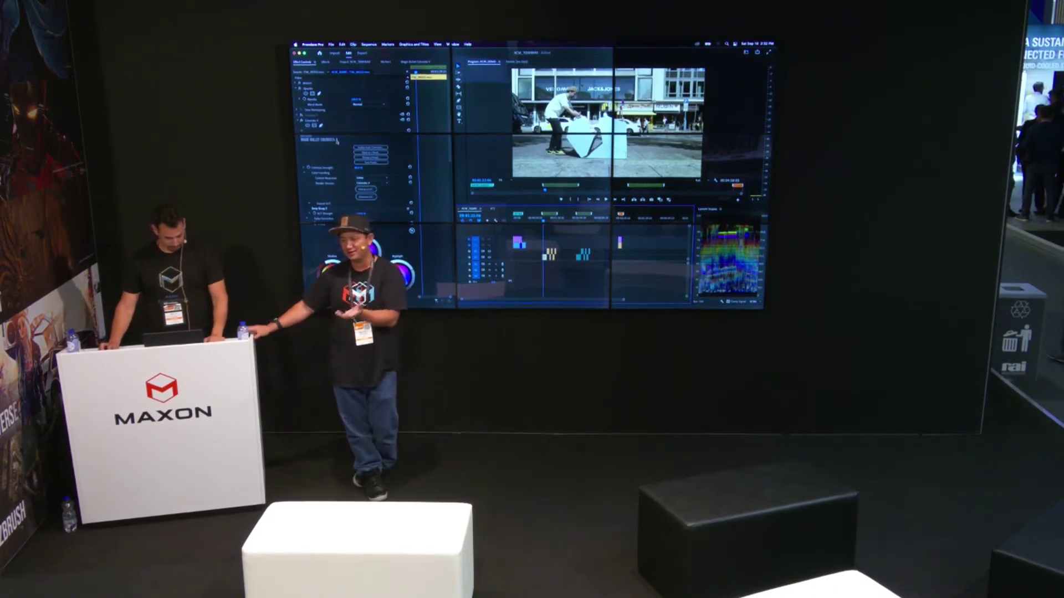
# - Delete the Colorista V effect from the clip in Effect Controls
pyautogui.click(312, 120)
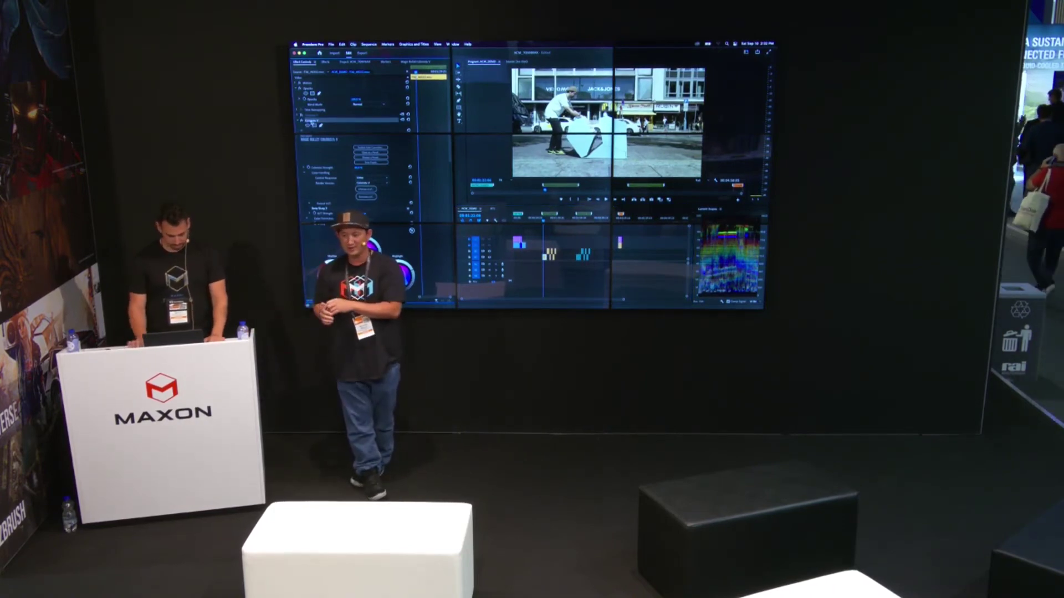
pyautogui.press('Delete')
pyautogui.click(549, 234)
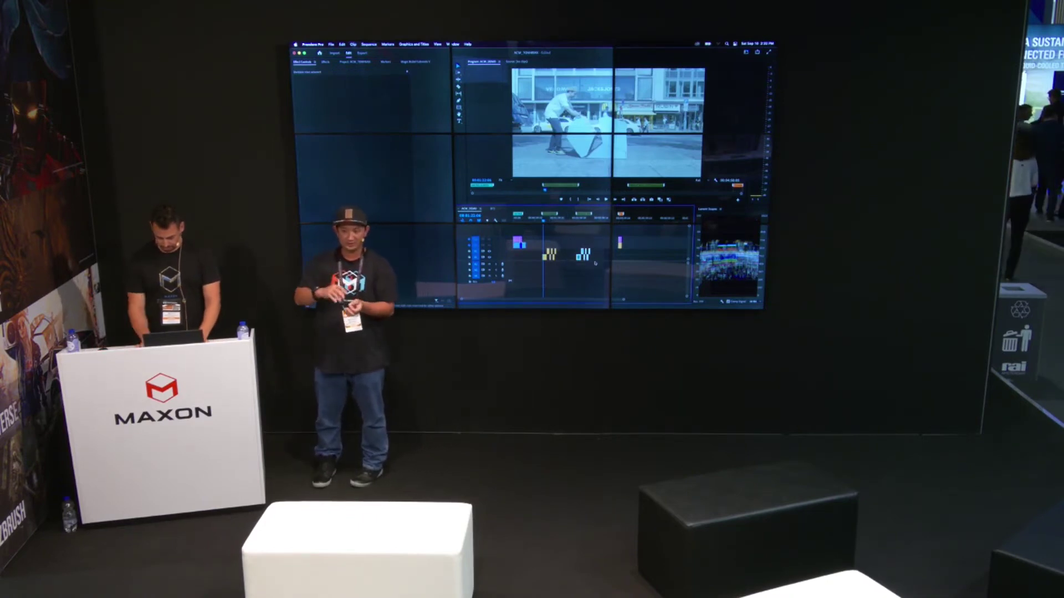
# - Move the clip group later in the sequence and the yellow clip group onto lower tracks
pyautogui.press('=')
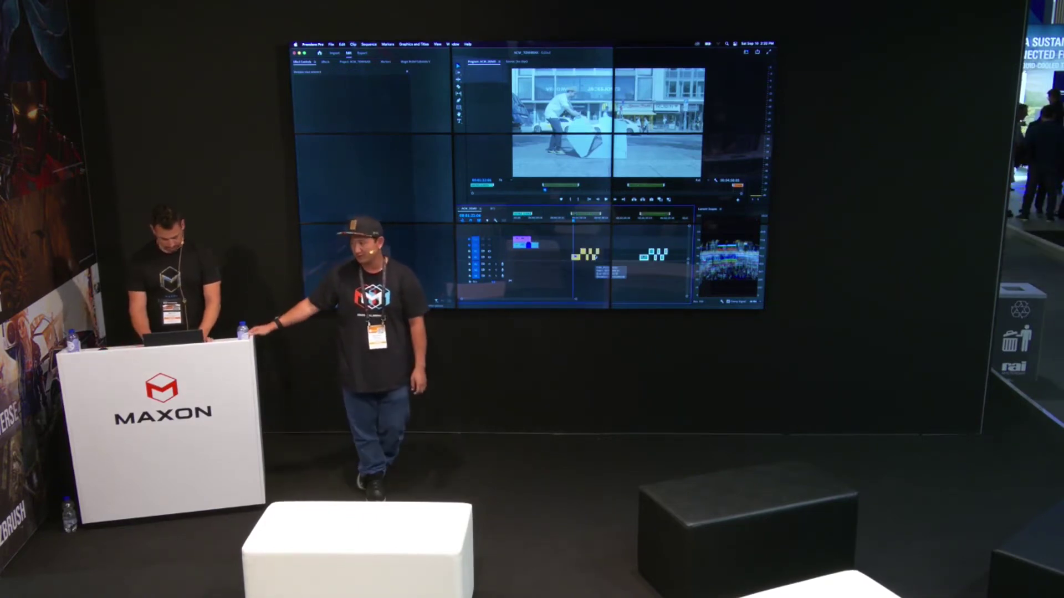
pyautogui.press('`')
pyautogui.press('=')
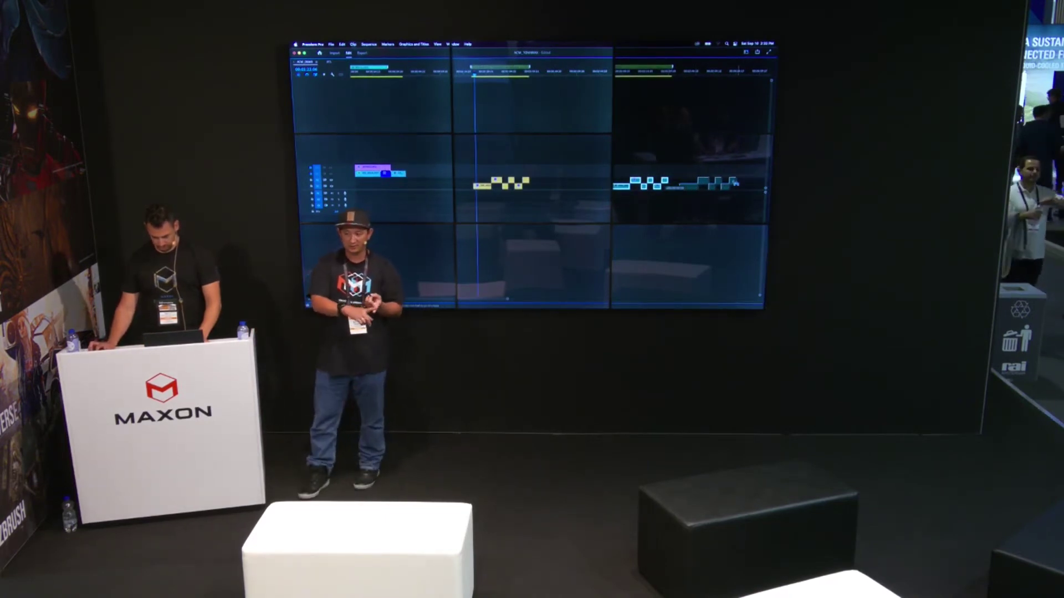
pyautogui.moveTo(640, 182); pyautogui.dragTo(726, 183)
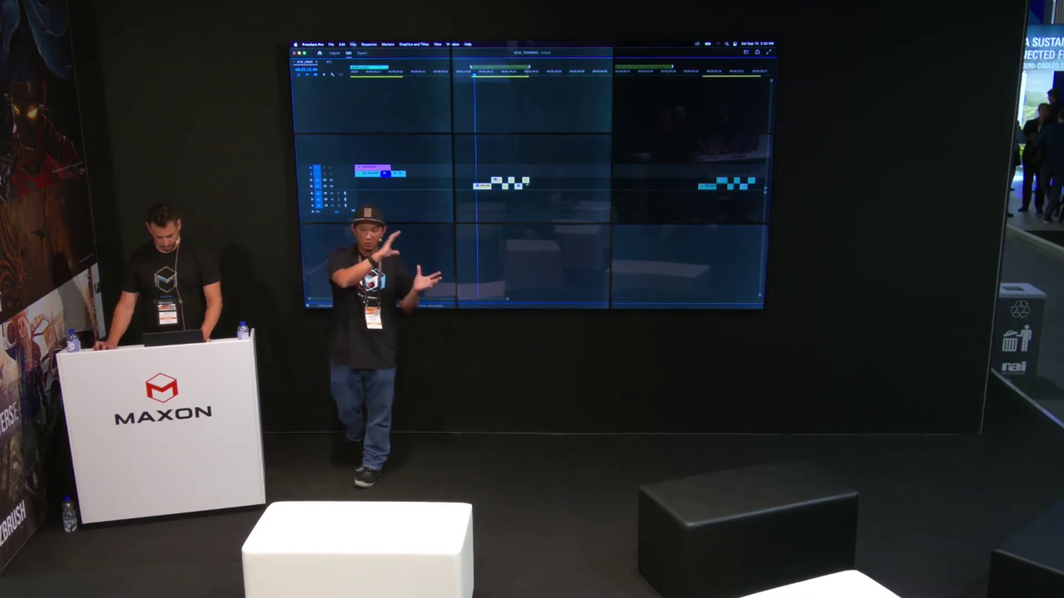
pyautogui.moveTo(659, 180); pyautogui.dragTo(665, 181)
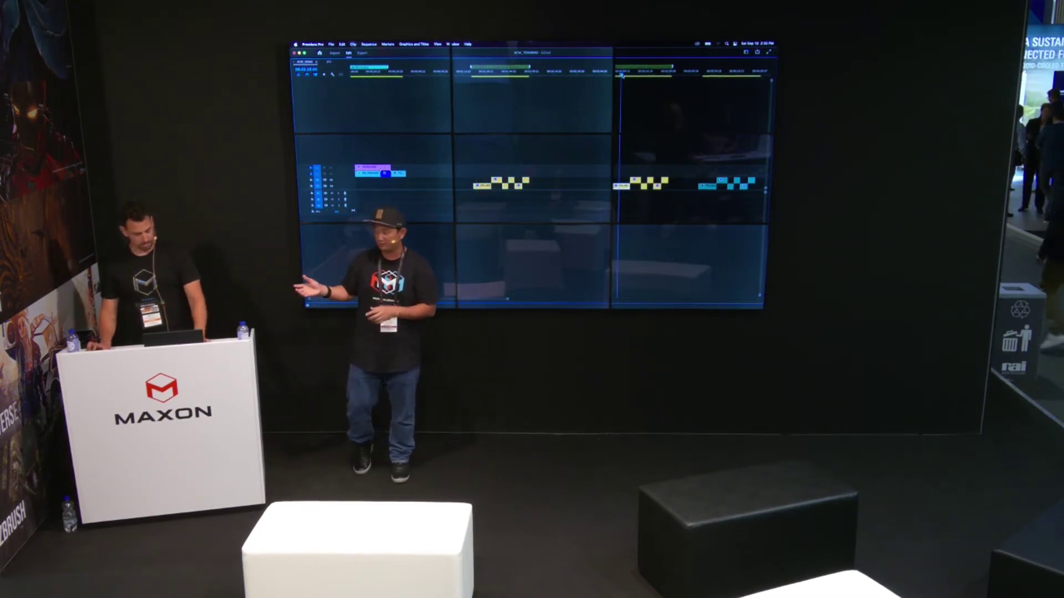
pyautogui.press('`')
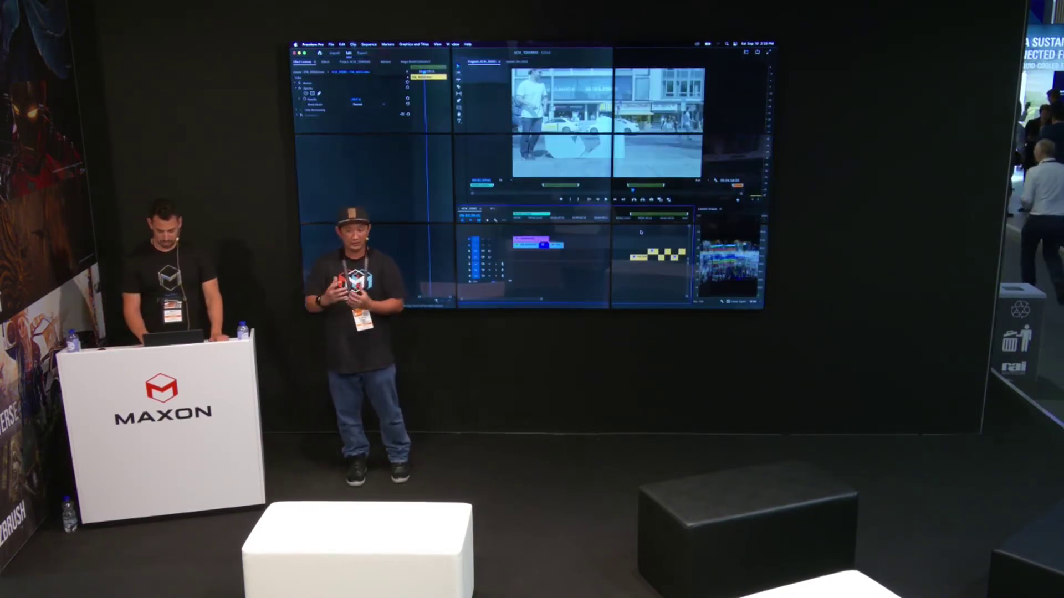
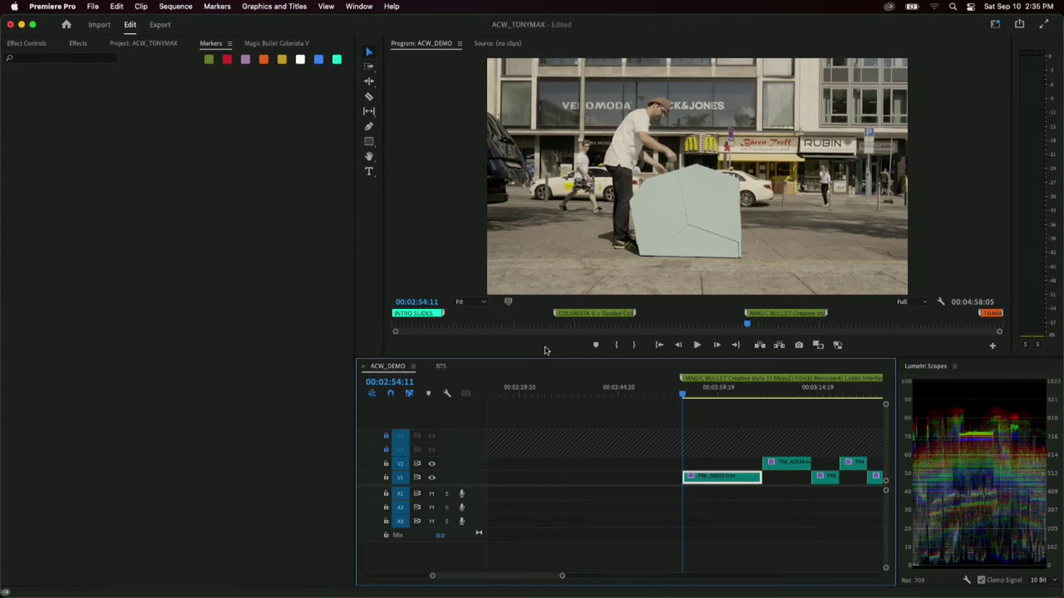
# - Add RG Magic Bullet Looks from the 'bullet' search to FX6_A0332.mov alongside Colorista V
pyautogui.click(24, 44)
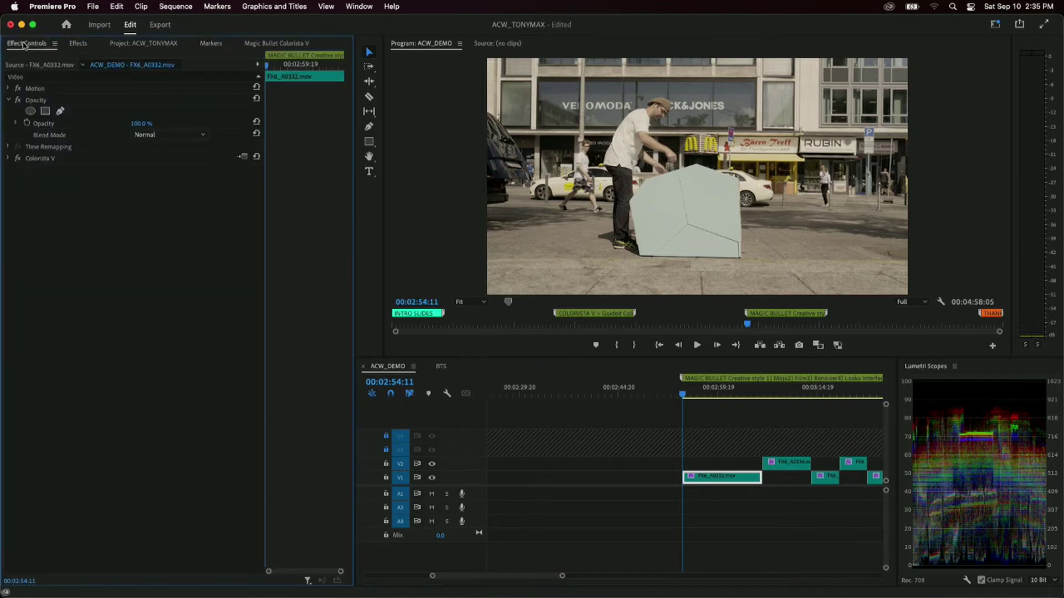
pyautogui.click(6, 159)
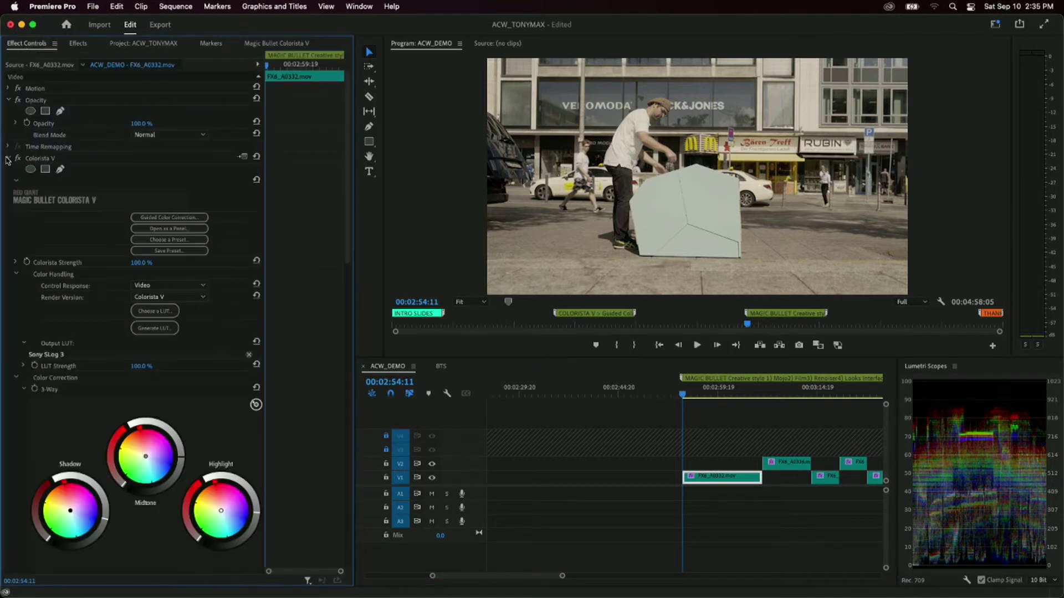
pyautogui.click(7, 159)
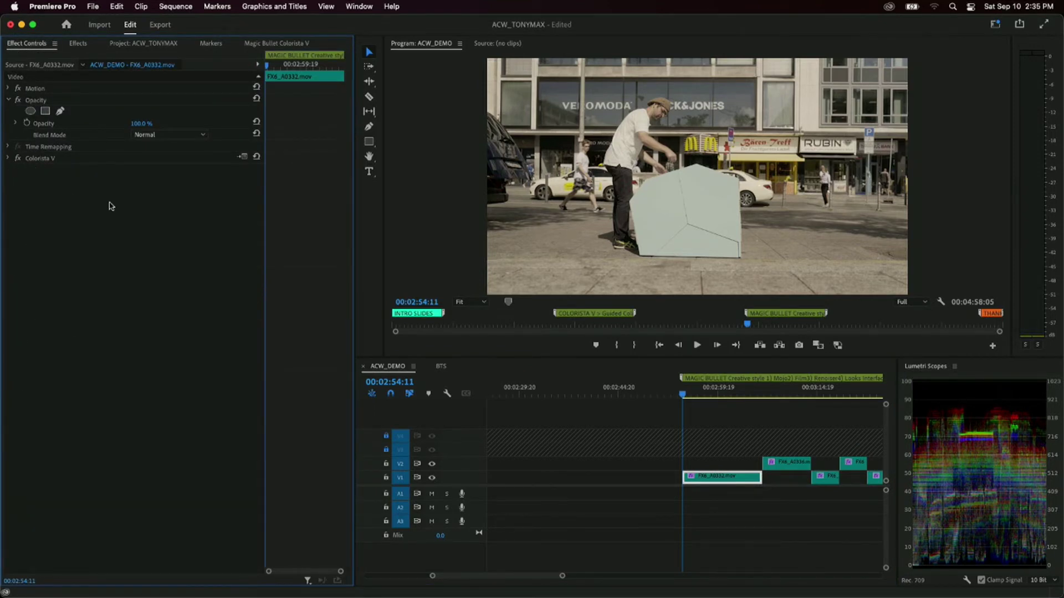
pyautogui.click(77, 47)
pyautogui.click(65, 194)
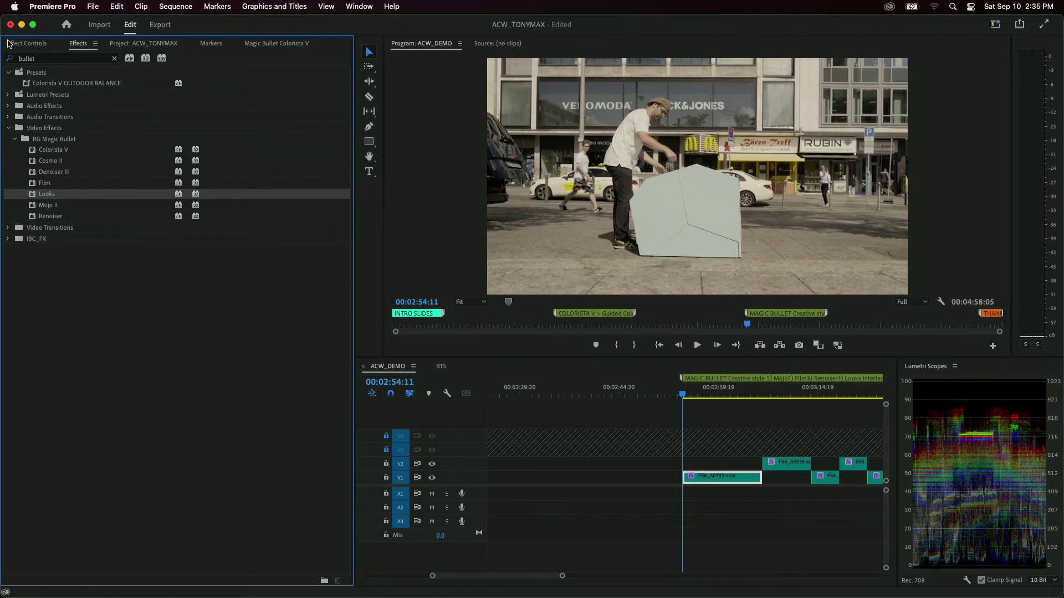
pyautogui.click(25, 44)
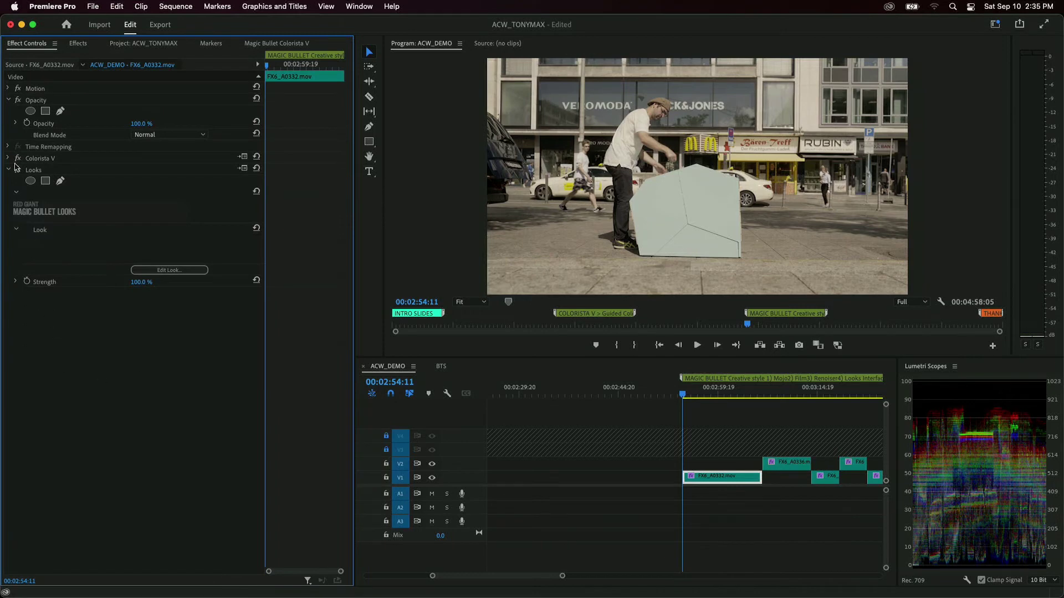
pyautogui.click(80, 44)
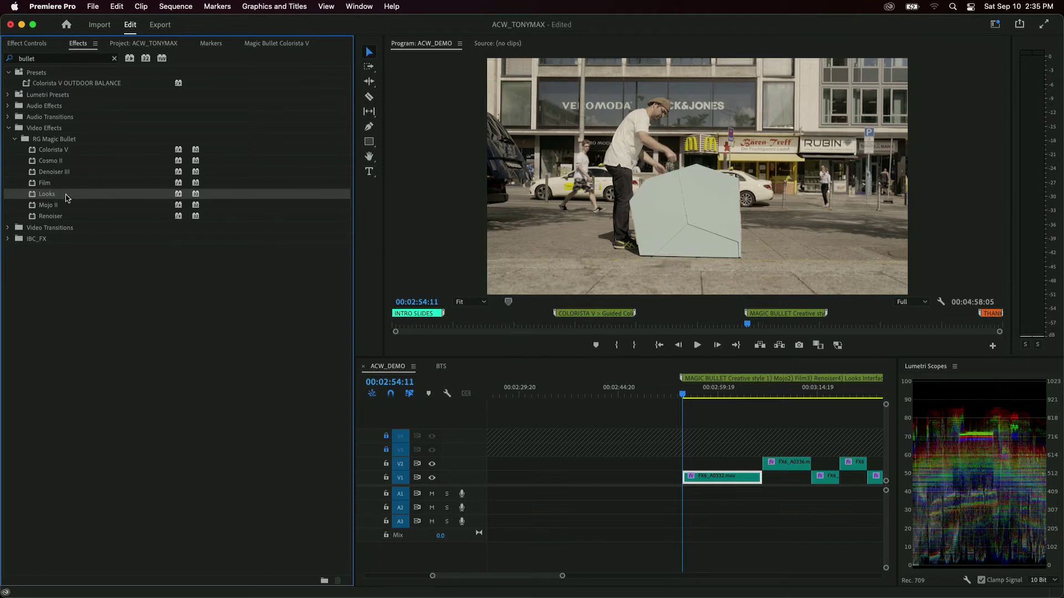
pyautogui.click(28, 45)
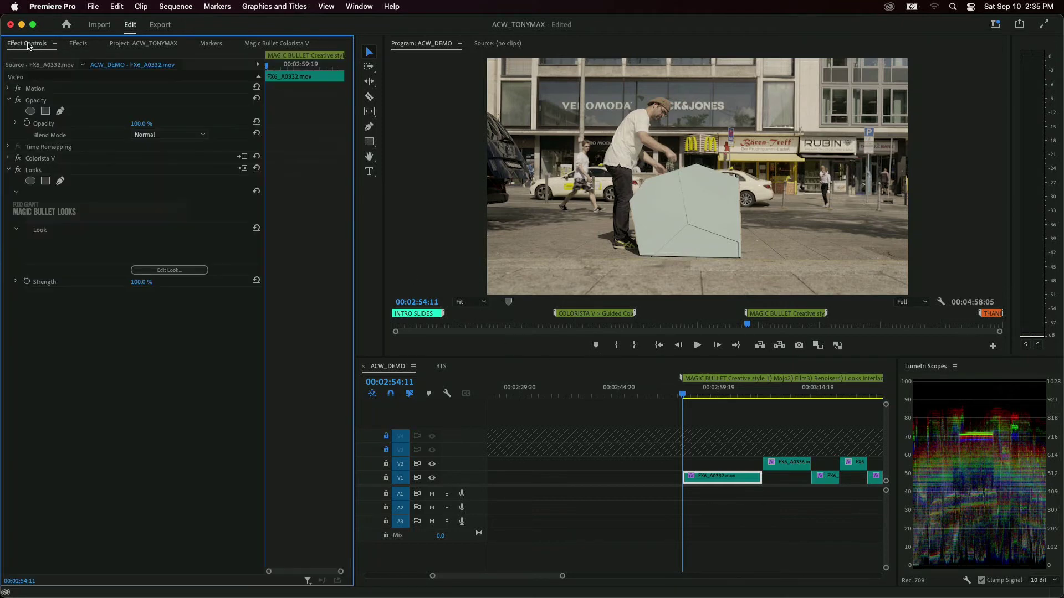
pyautogui.click(174, 272)
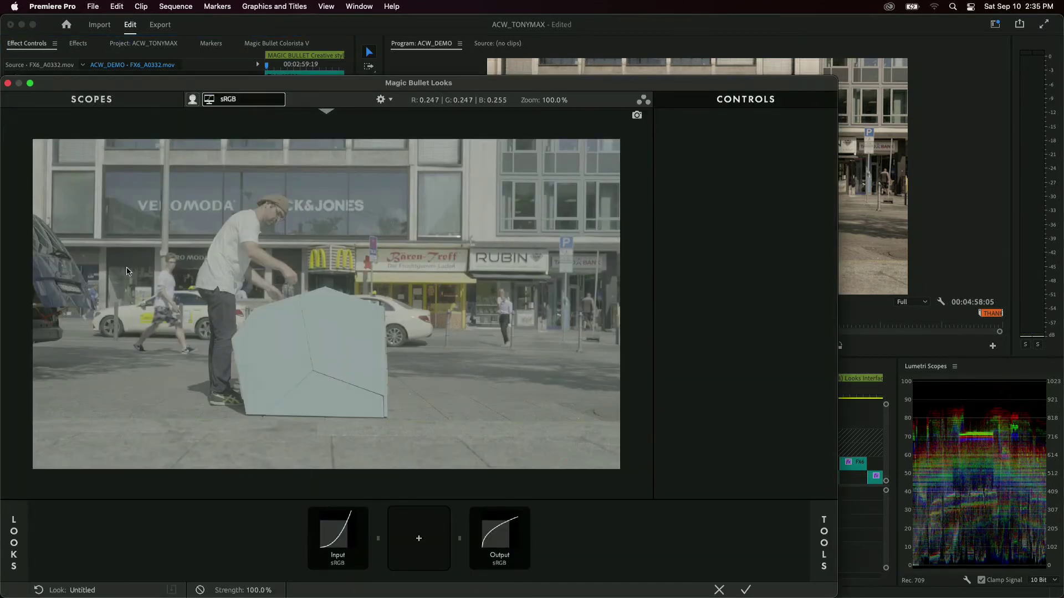
pyautogui.moveTo(490, 90); pyautogui.dragTo(600, 28)
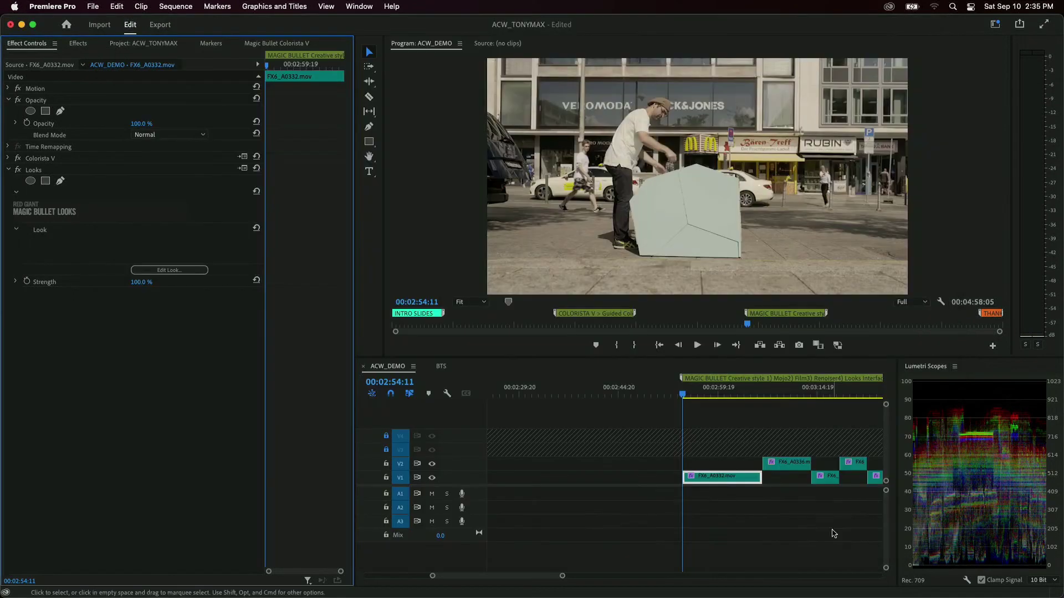
pyautogui.click(829, 528)
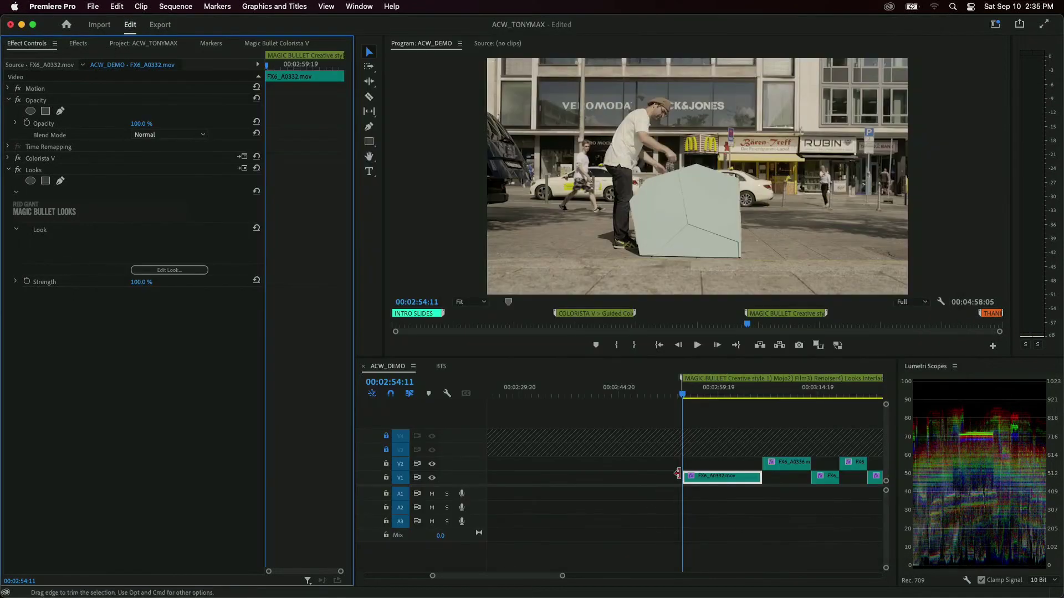
# - Zoom the ACW_DEMO timeline out and marquee-select the teal FX6 clips on V1 and V2
pyautogui.click(703, 461)
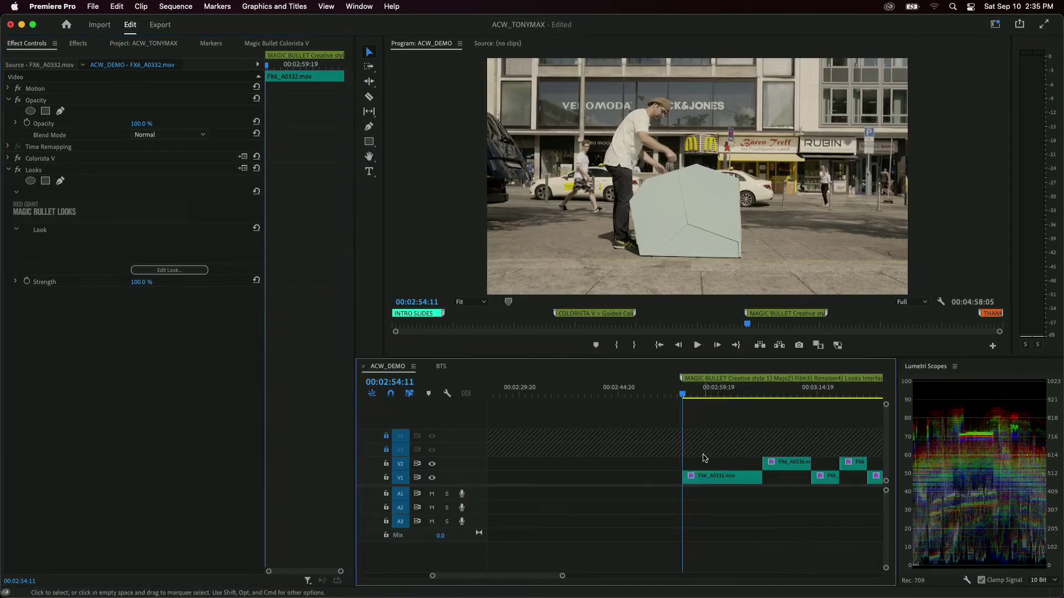
pyautogui.press('-')
pyautogui.press('-')
pyautogui.press('-')
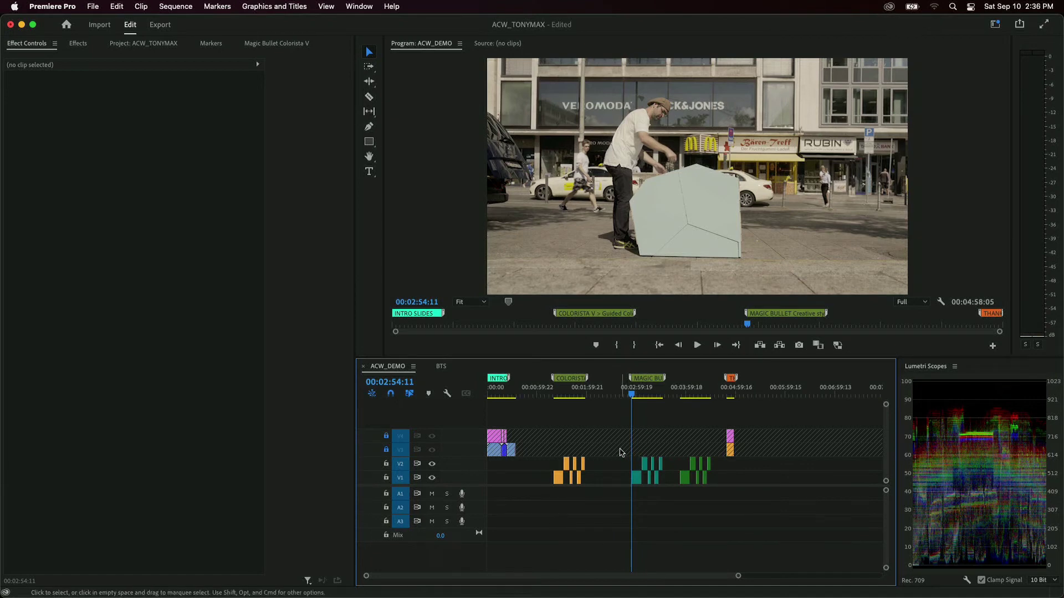
pyautogui.moveTo(621, 449); pyautogui.dragTo(667, 498)
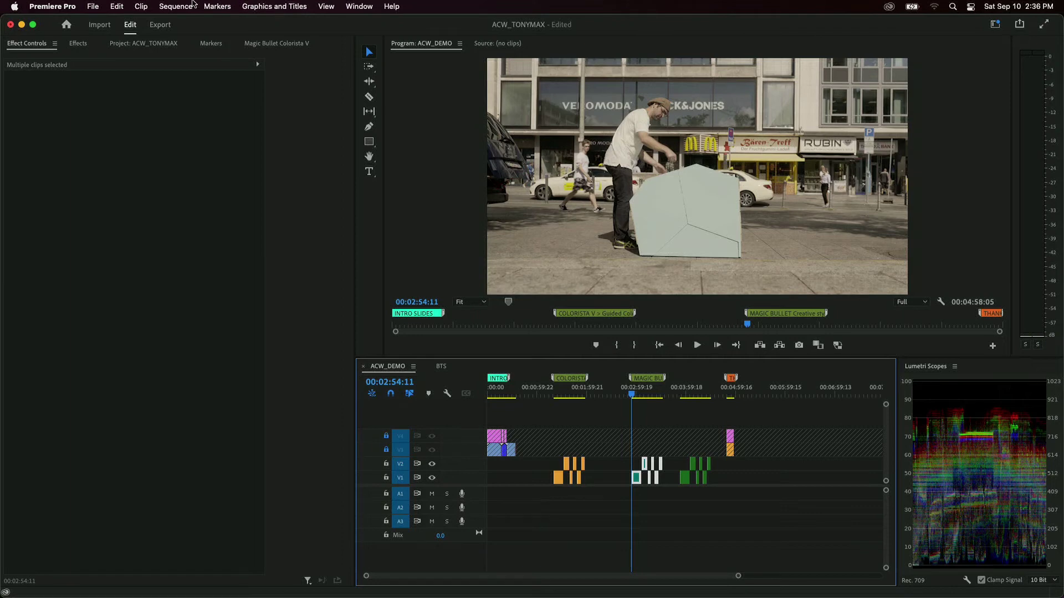
pyautogui.click(152, 4)
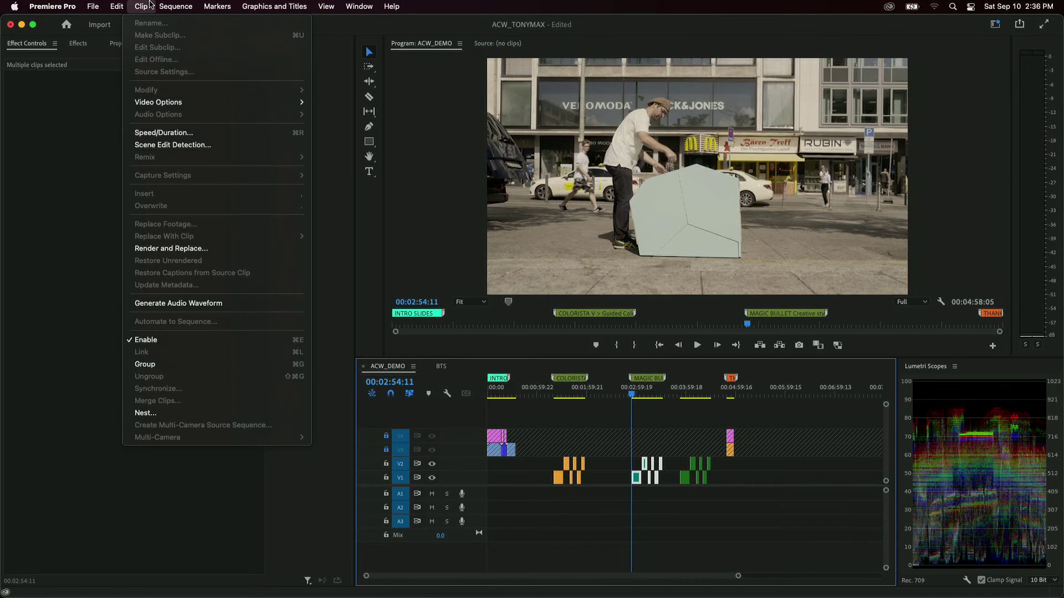
pyautogui.moveTo(175, 6)
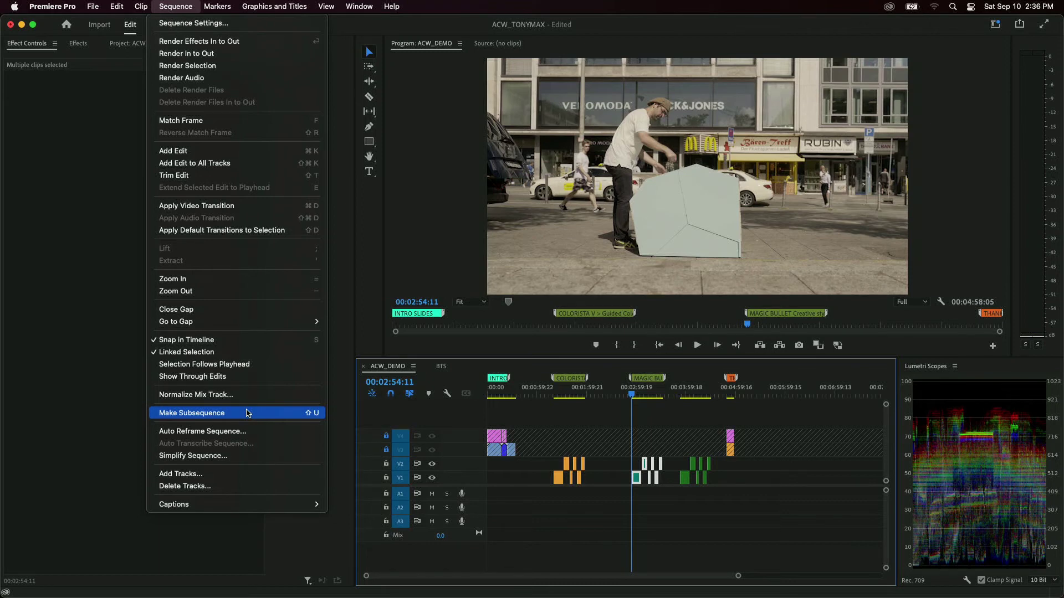
# - Make the selected teal FX6 clips into the 00:00:37:22 subsequence ACW_DEMO_Sub_01 with Shift+U
pyautogui.click(688, 506)
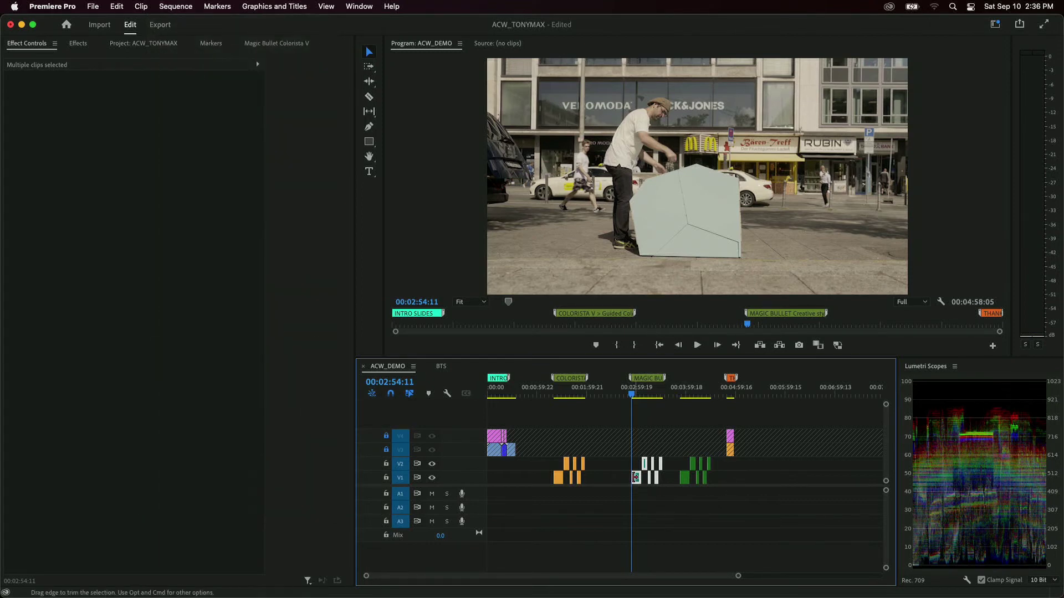
pyautogui.press('=')
pyautogui.press('=')
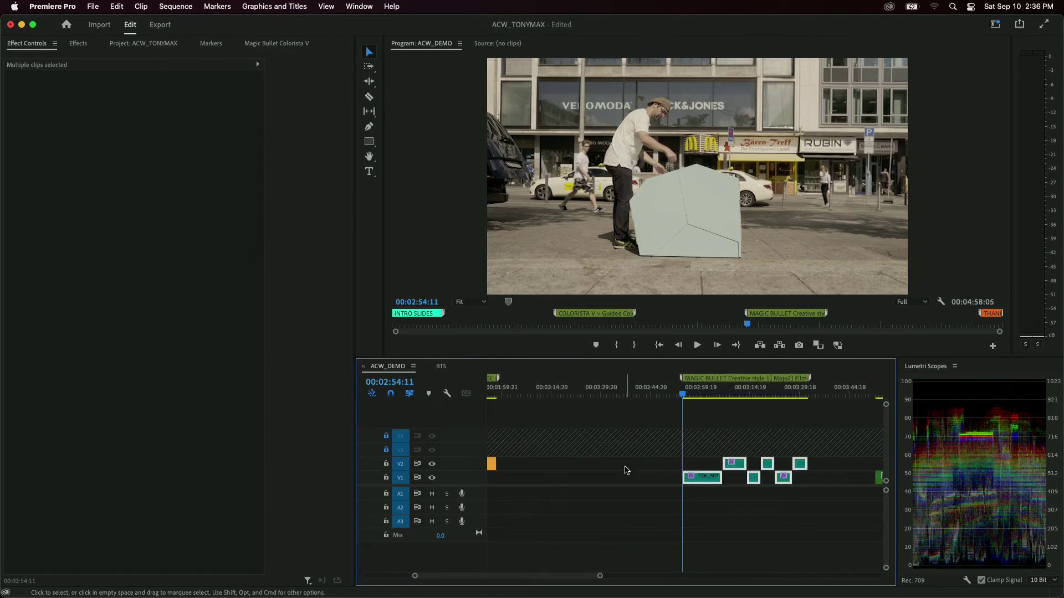
pyautogui.press('`')
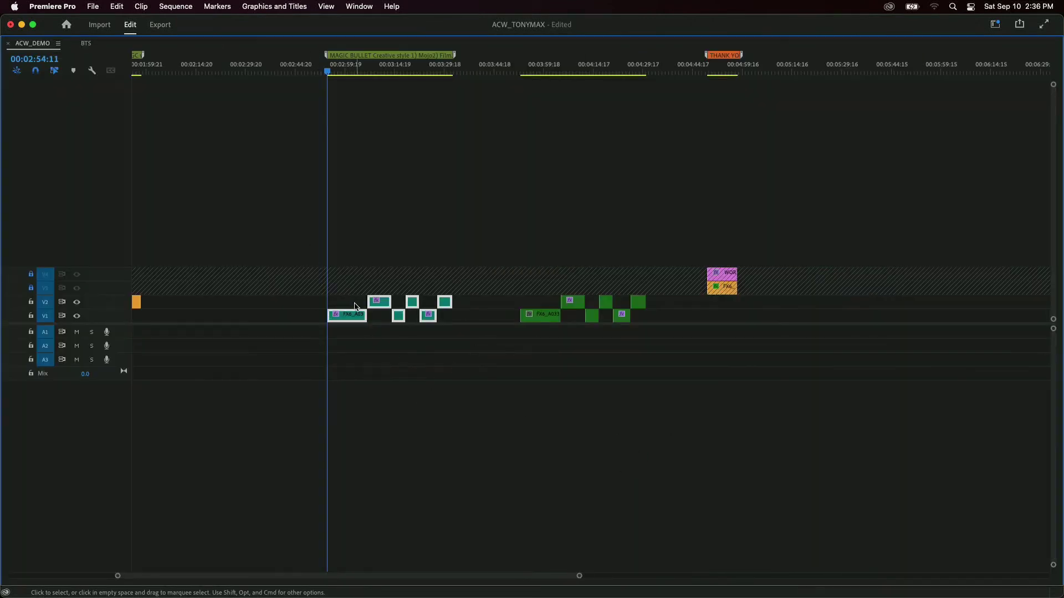
pyautogui.press('super+equal')
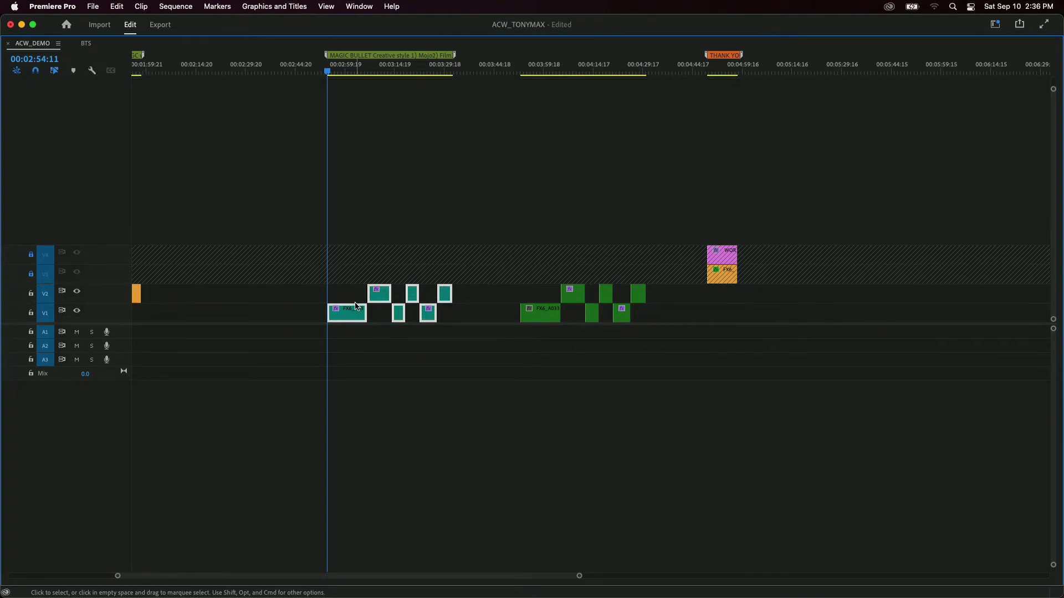
pyautogui.press('shift')
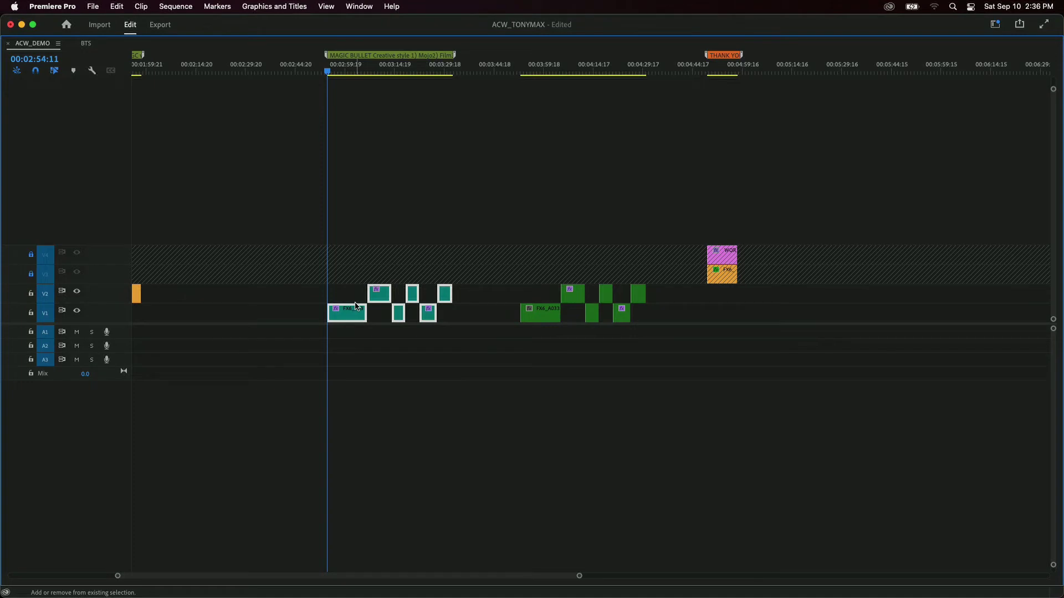
pyautogui.press('`')
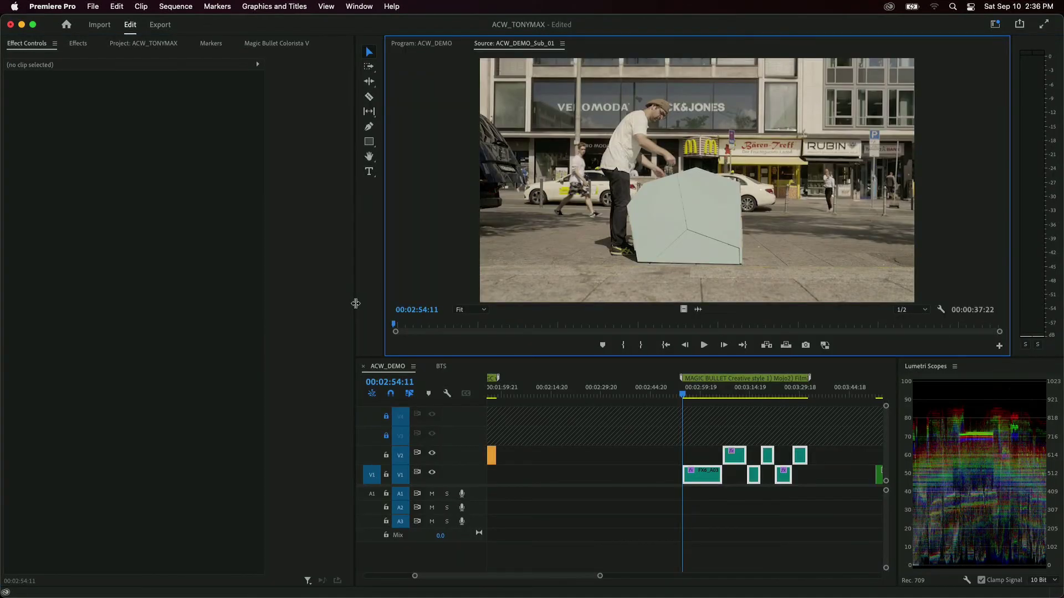
# - Open ACW_DEMO_Sub_01 from the Project panel as its own timeline tab, zoomed out to fit
pyautogui.click(190, 171)
pyautogui.click(162, 50)
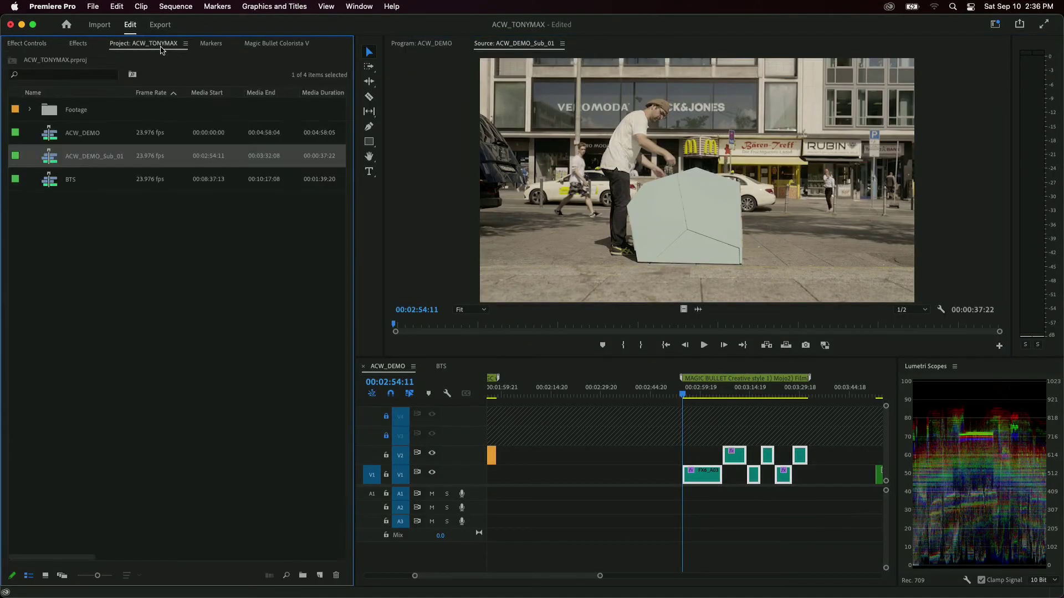
pyautogui.click(169, 230)
pyautogui.click(70, 159)
pyautogui.doubleClick(51, 165)
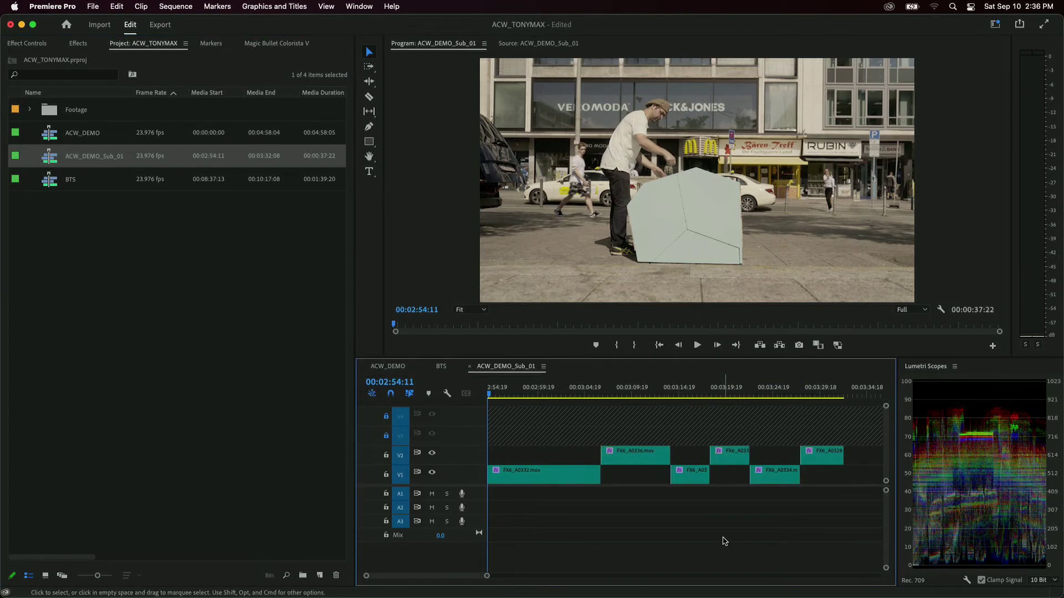
pyautogui.press('-')
pyautogui.press('-')
pyautogui.press('-')
pyautogui.press('-')
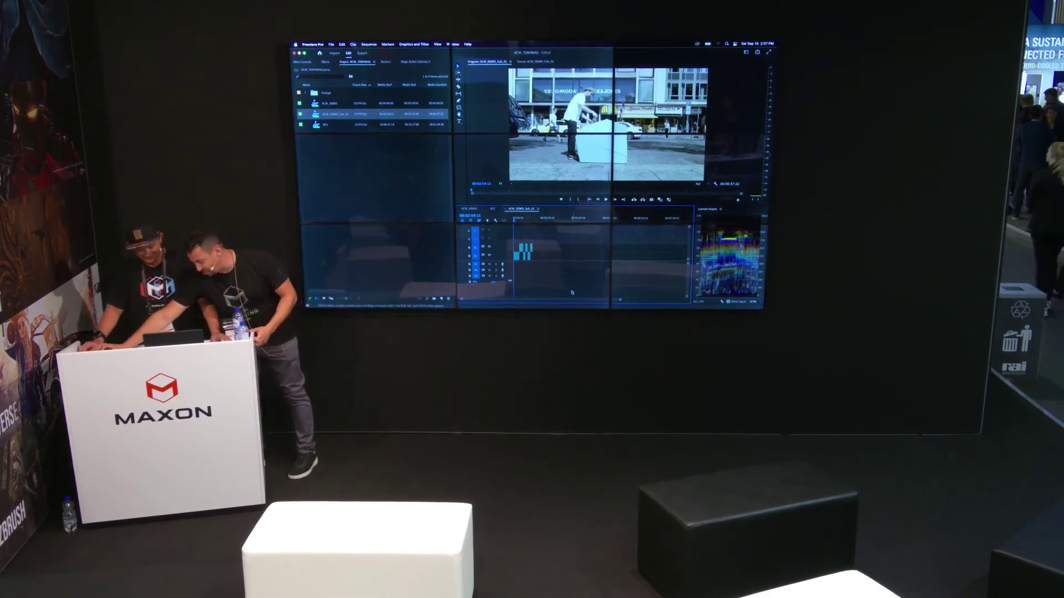
# - Delete the teal FX6 clips from the ACW_DEMO sequence
pyautogui.click(468, 209)
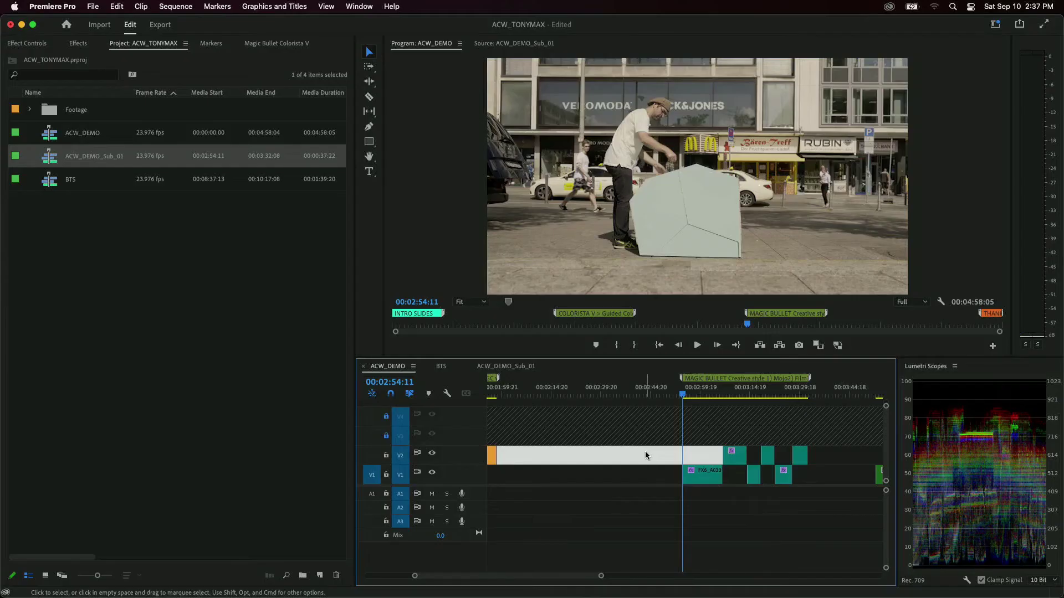
pyautogui.moveTo(647, 452); pyautogui.dragTo(835, 480)
pyautogui.press('Delete')
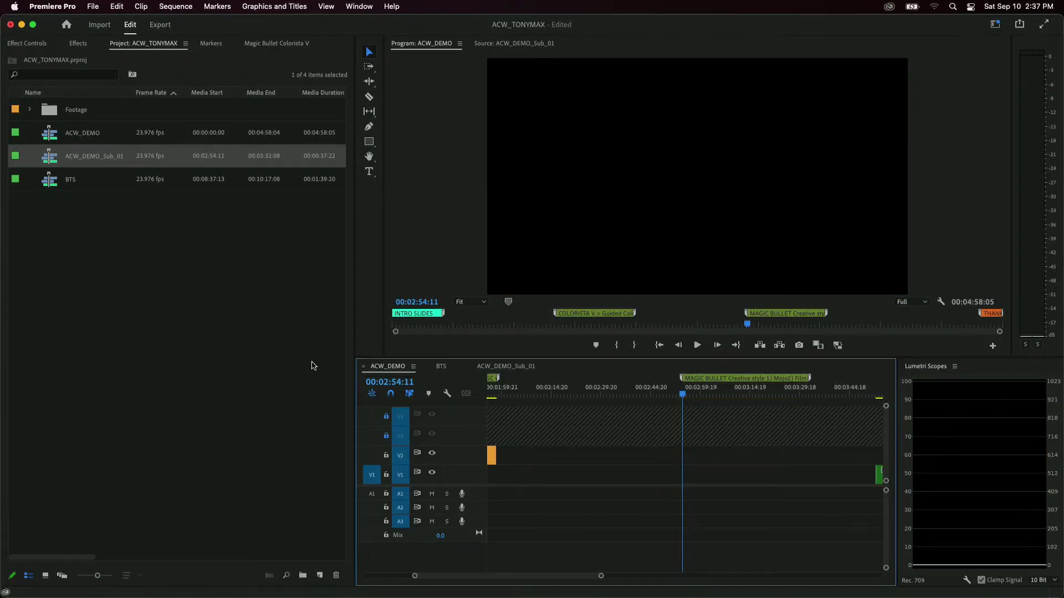
# - Place ACW_DEMO_Sub_01 as a nested clip on V1 of ACW_DEMO and scrub to preview it
pyautogui.click(519, 367)
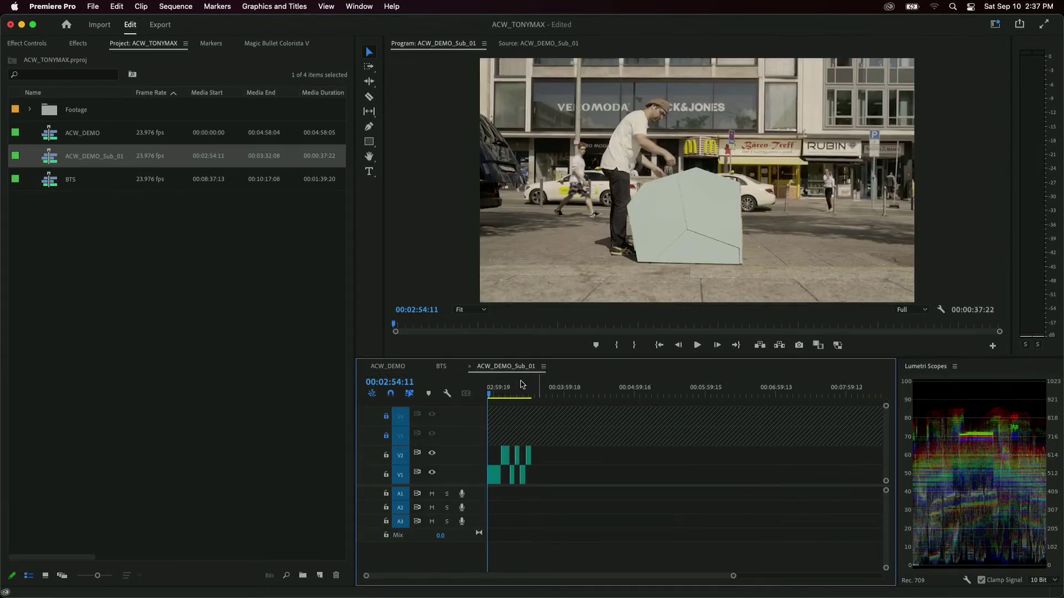
pyautogui.click(387, 367)
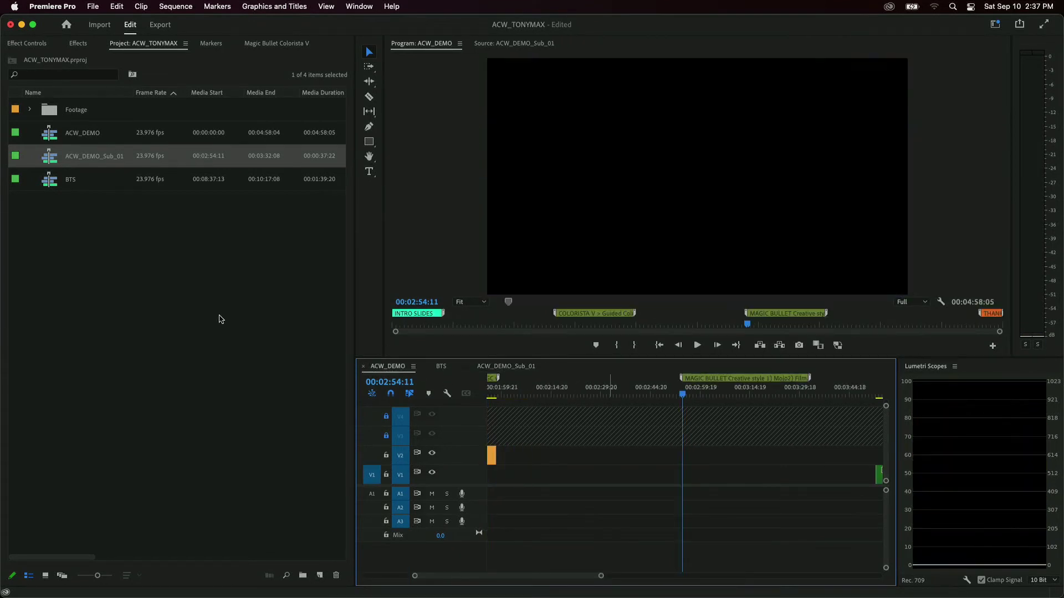
pyautogui.click(44, 138)
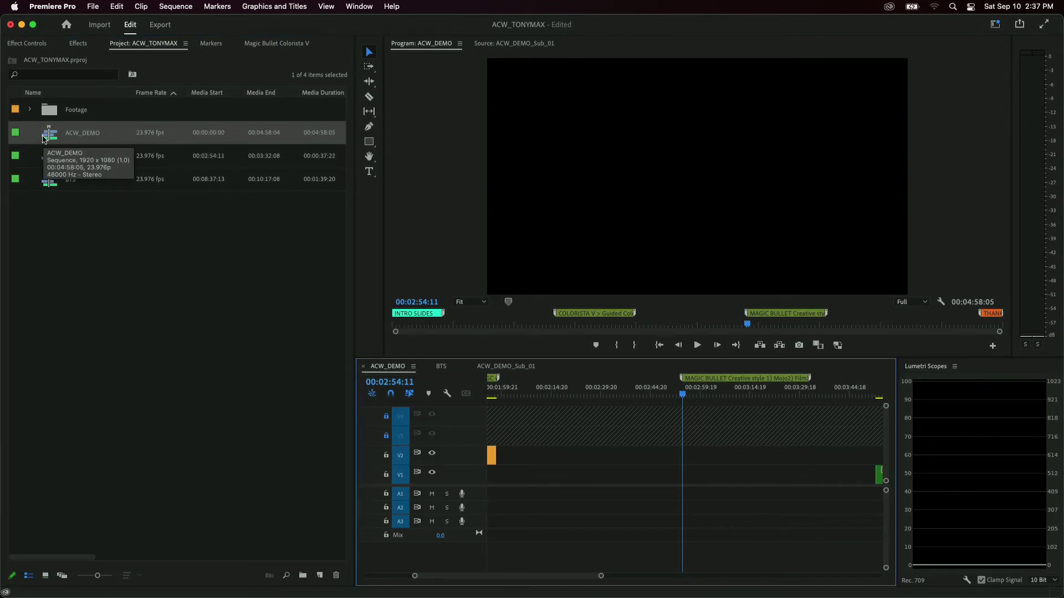
pyautogui.moveTo(49, 157); pyautogui.dragTo(693, 474)
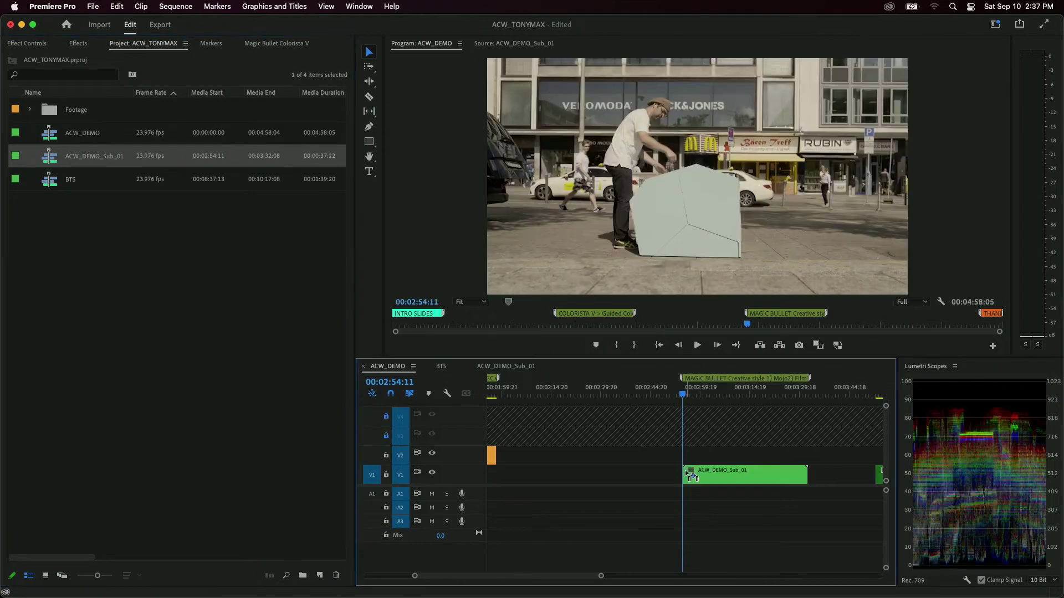
pyautogui.moveTo(682, 403); pyautogui.dragTo(747, 438)
pyautogui.click(749, 472)
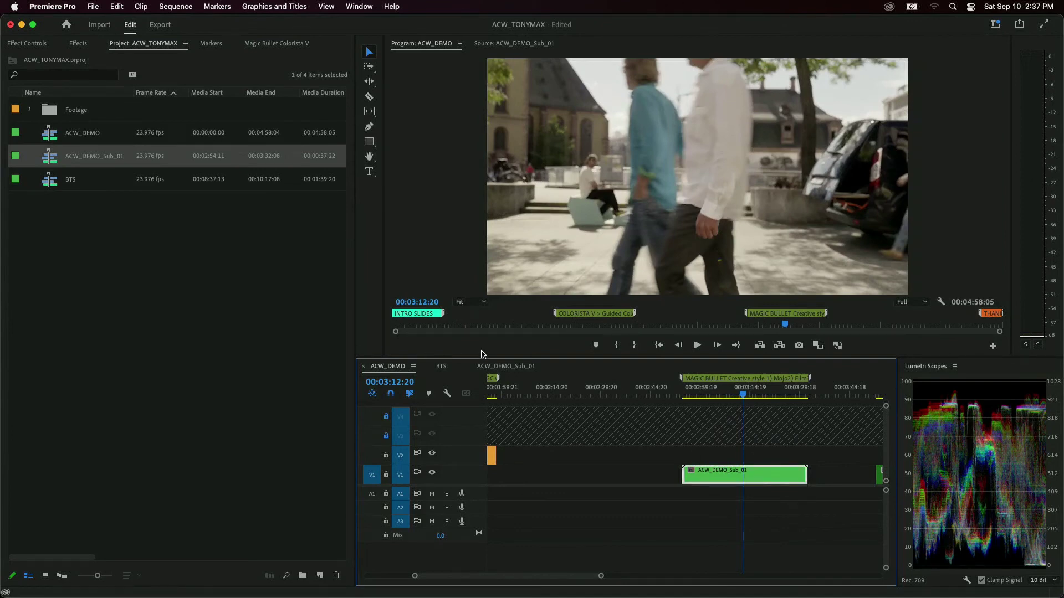
# - Move the playhead, check Effect Controls, then show the 'bullet'-filtered RG Magic Bullet effects list
pyautogui.click(692, 397)
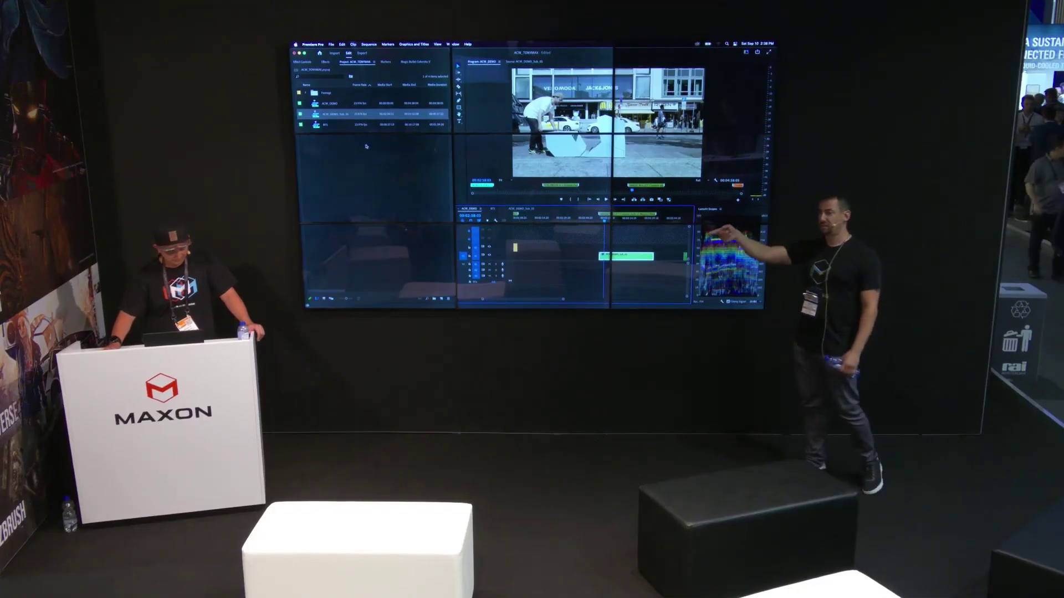
pyautogui.click(302, 62)
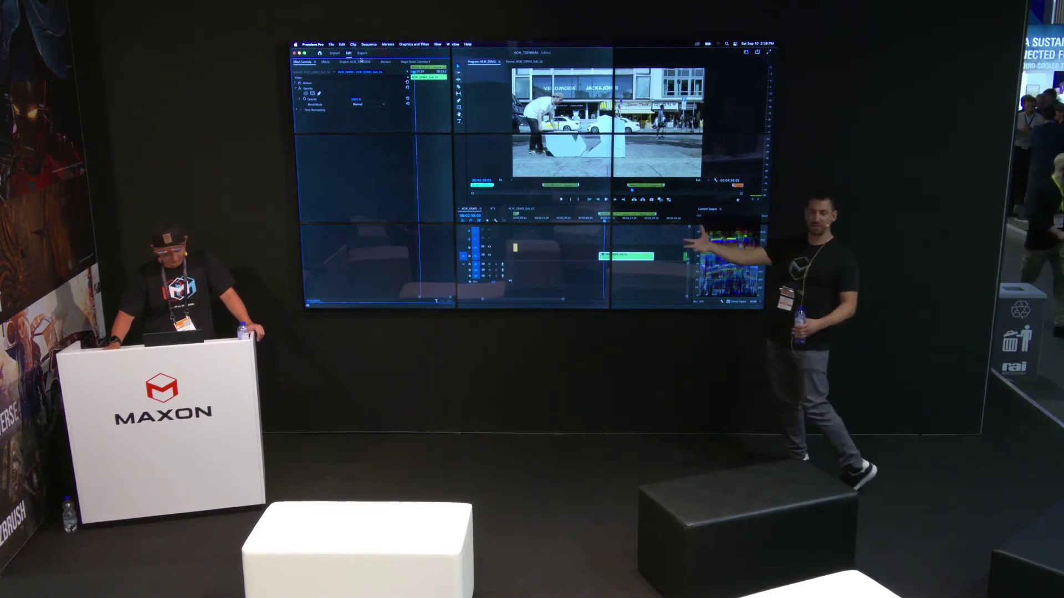
pyautogui.click(325, 62)
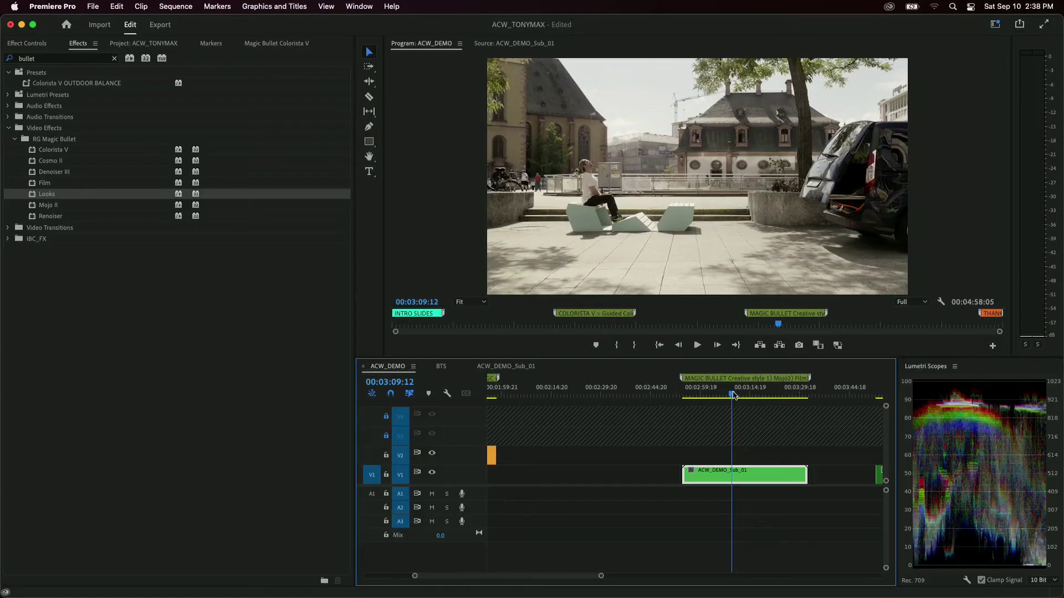
# - Apply RG Magic Bullet Mojo II to the nested ACW_DEMO_Sub_01 clip on V1
pyautogui.moveTo(733, 395); pyautogui.dragTo(704, 394)
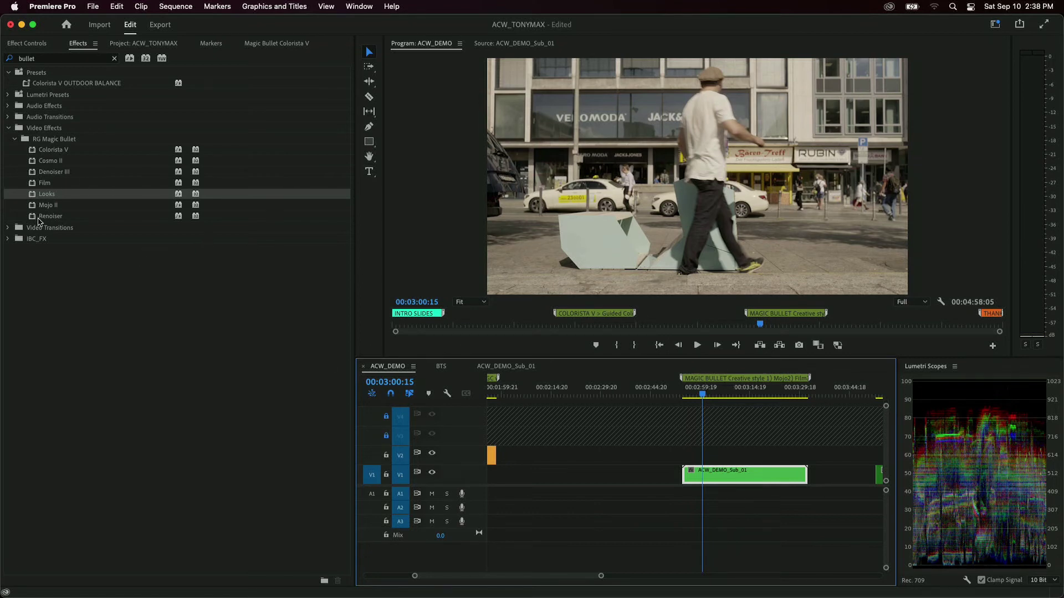
pyautogui.moveTo(45, 205); pyautogui.dragTo(721, 476)
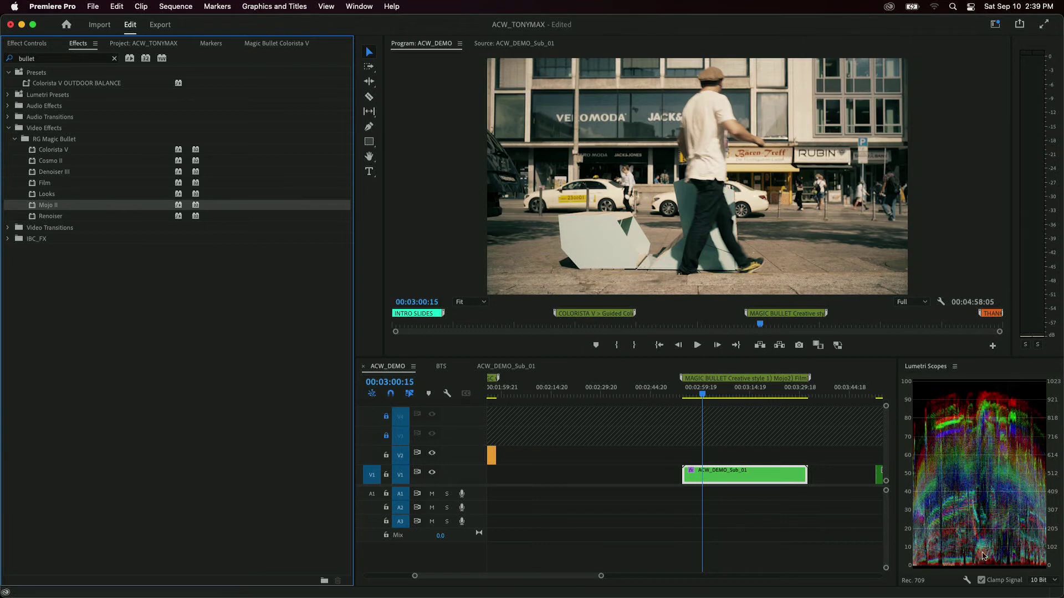
# - Add a Vectorscope YUV to Lumetri Scopes, then review the graded clip maximized and full screen
pyautogui.rightClick(969, 581)
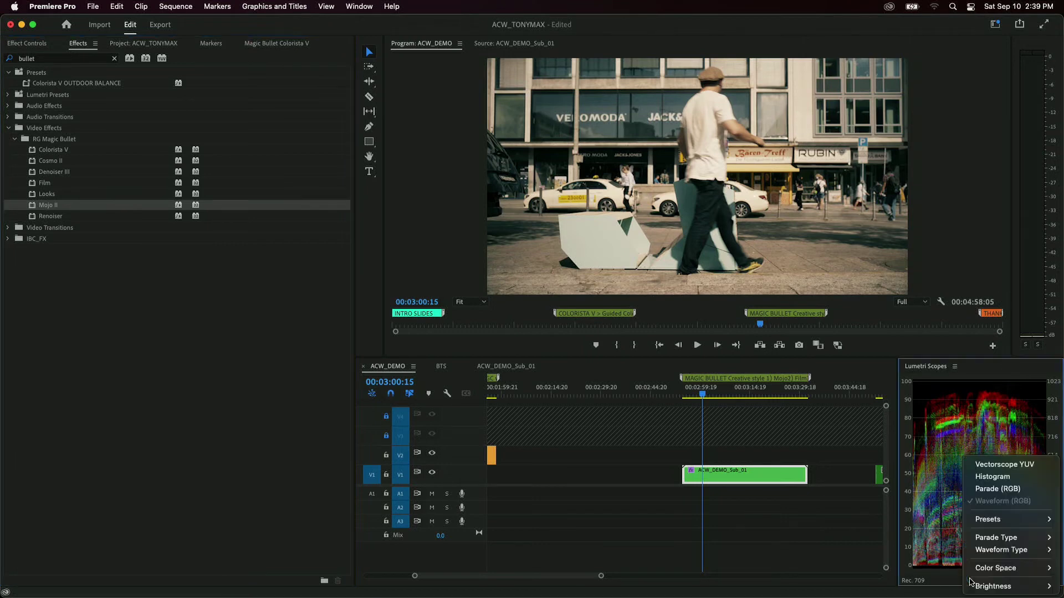
pyautogui.click(1014, 470)
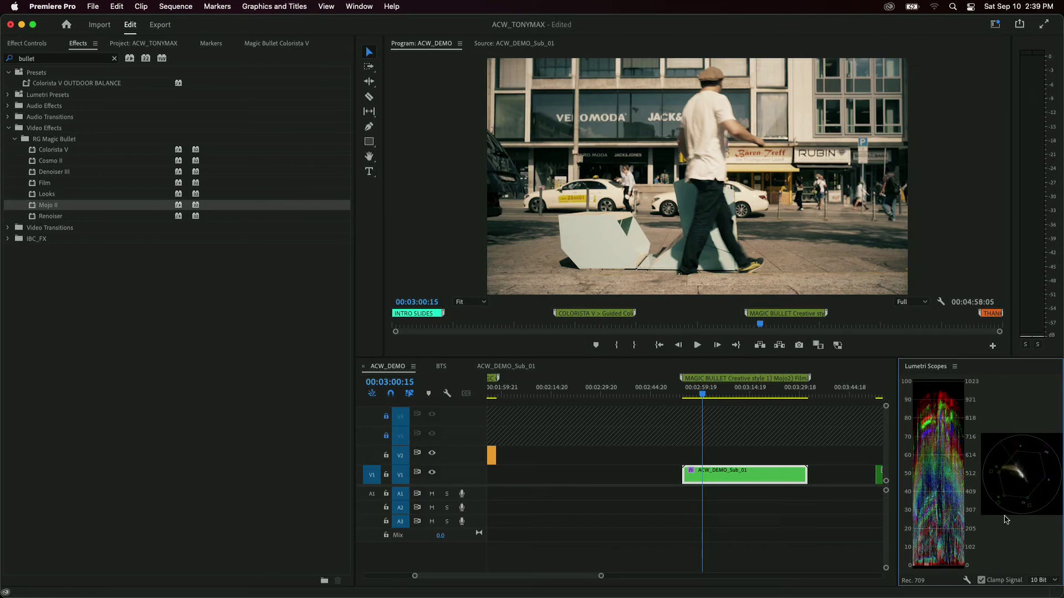
pyautogui.press('`')
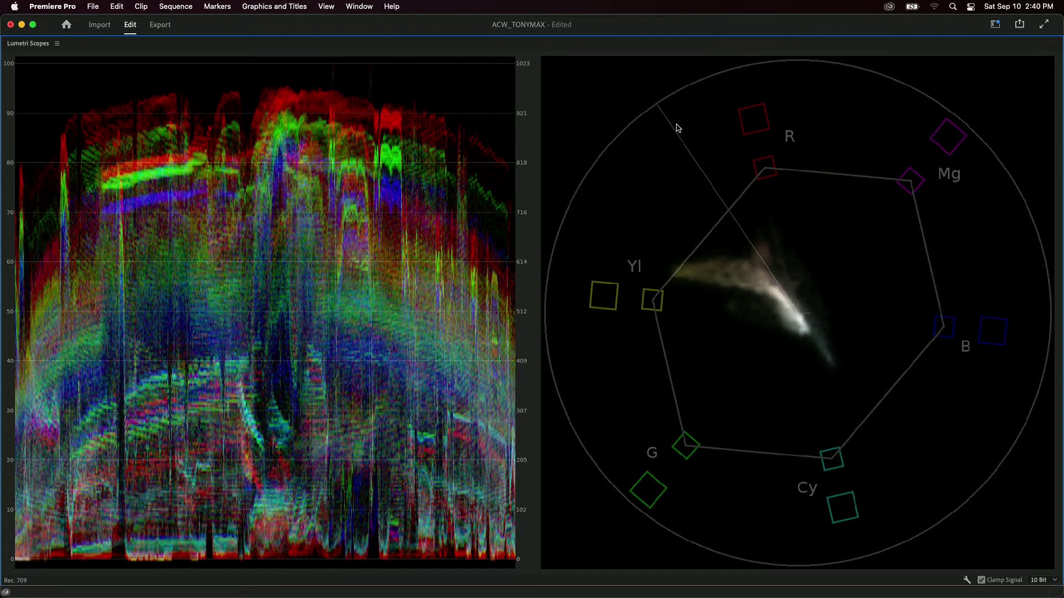
pyautogui.click(1044, 24)
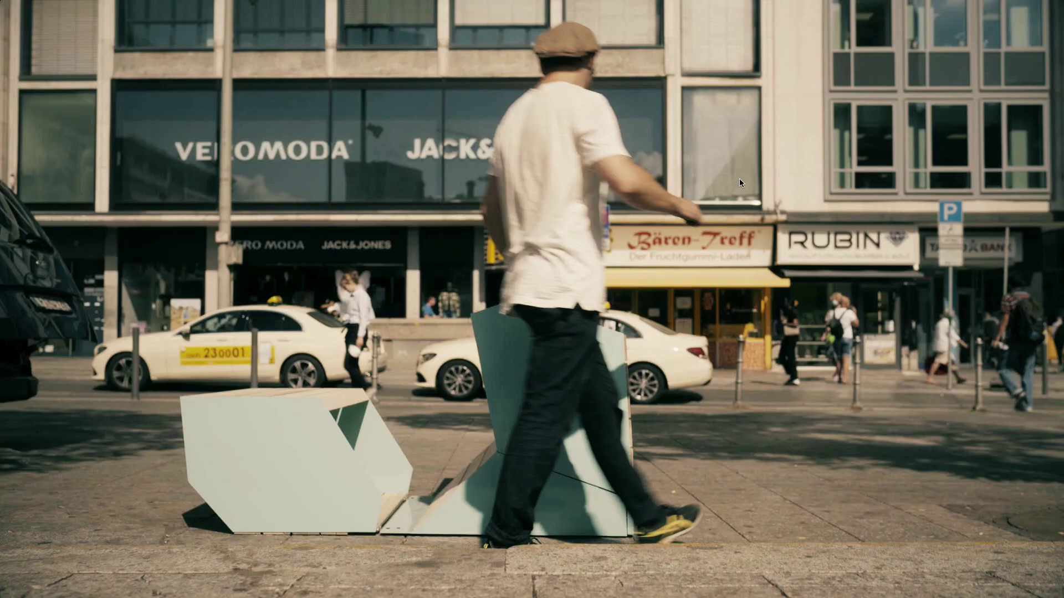
pyautogui.press('Escape')
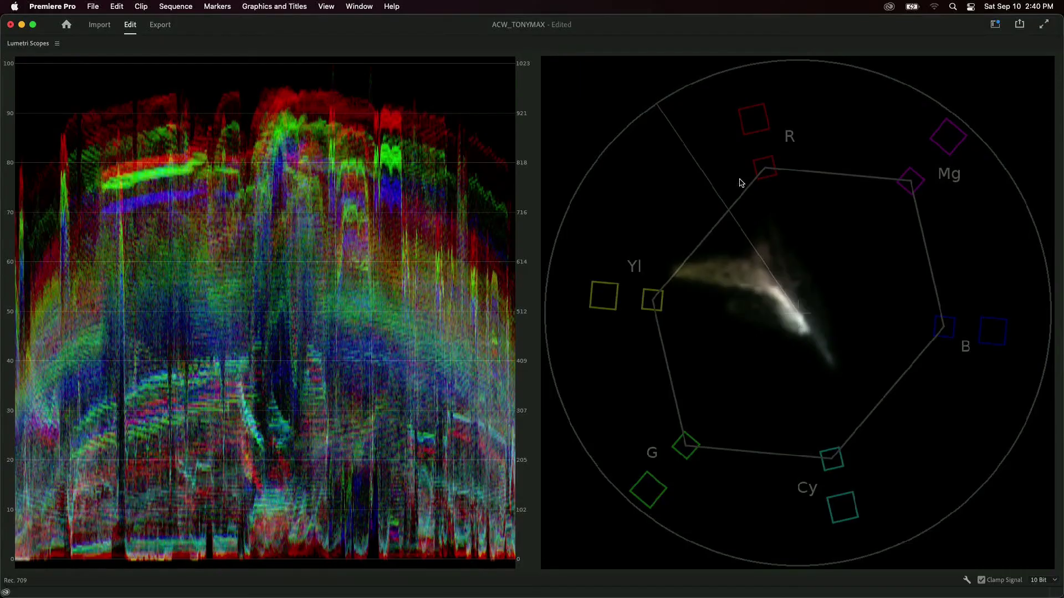
pyautogui.doubleClick(45, 46)
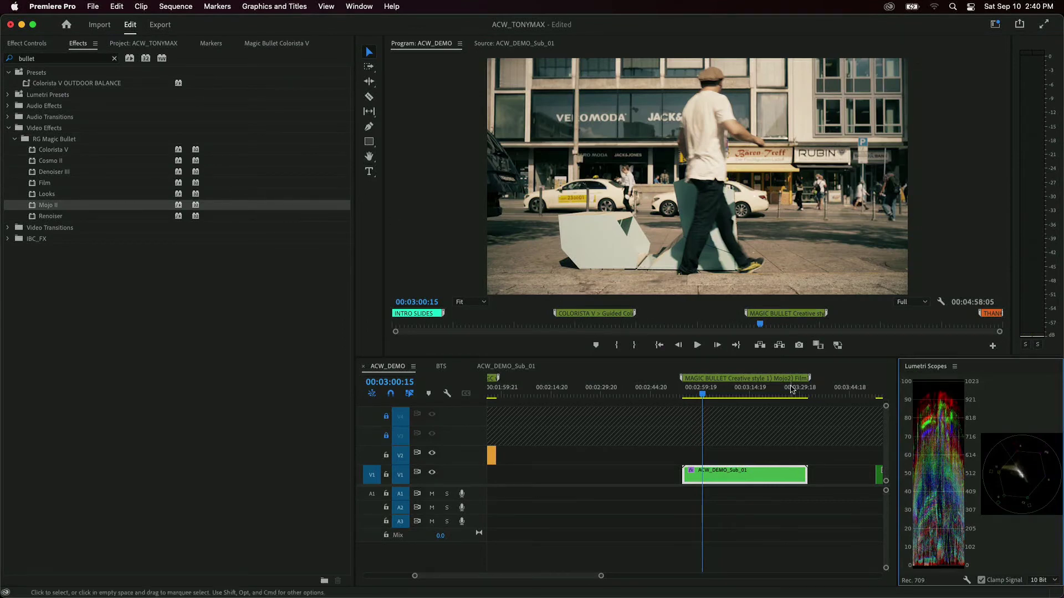
# - Change Mojo II's My Footage Is setting from Flat to Video
pyautogui.click(21, 44)
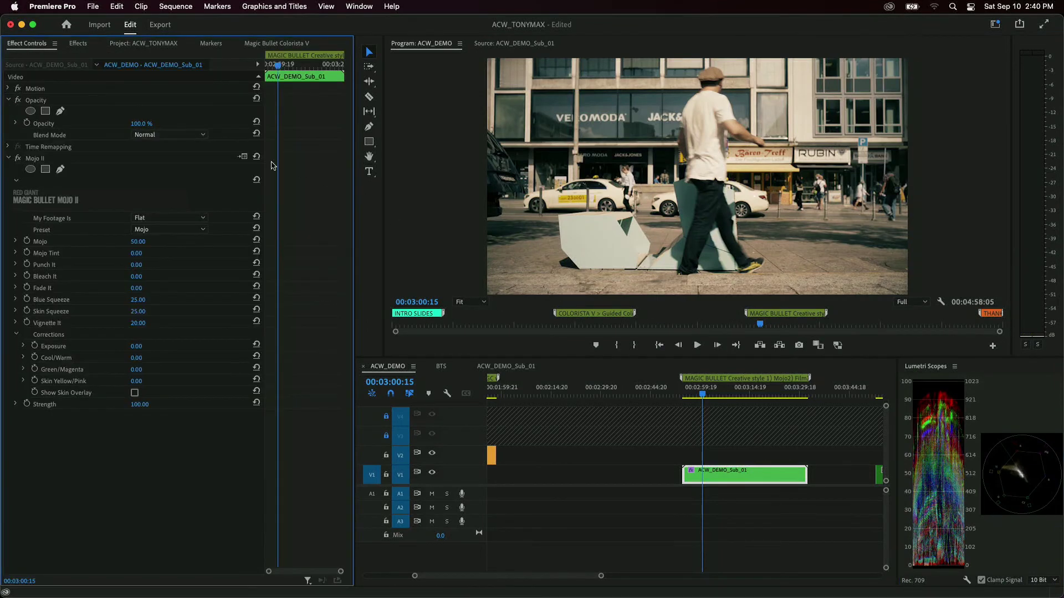
pyautogui.click(202, 218)
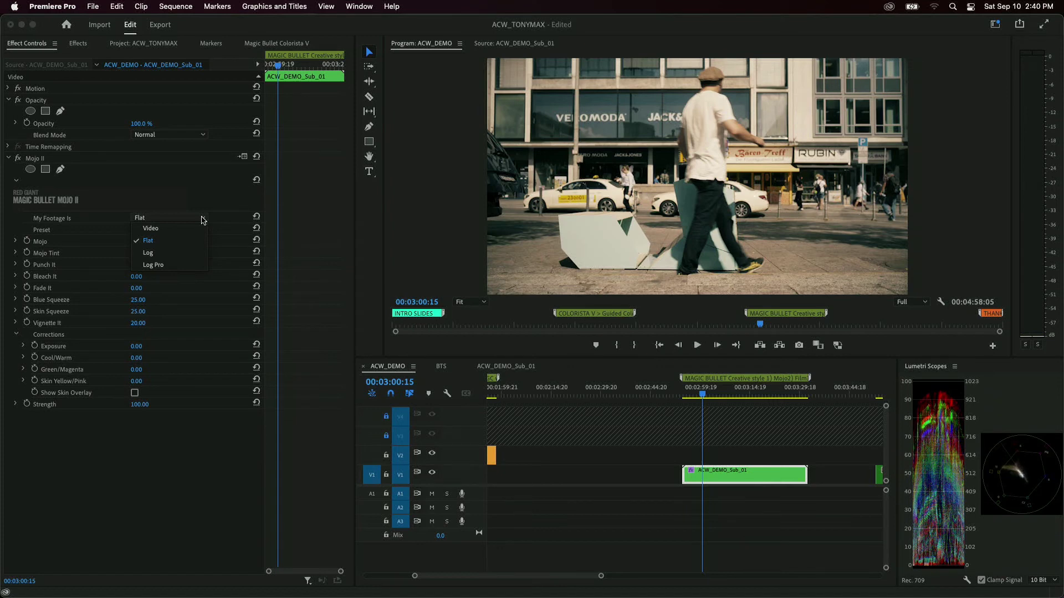
pyautogui.click(158, 228)
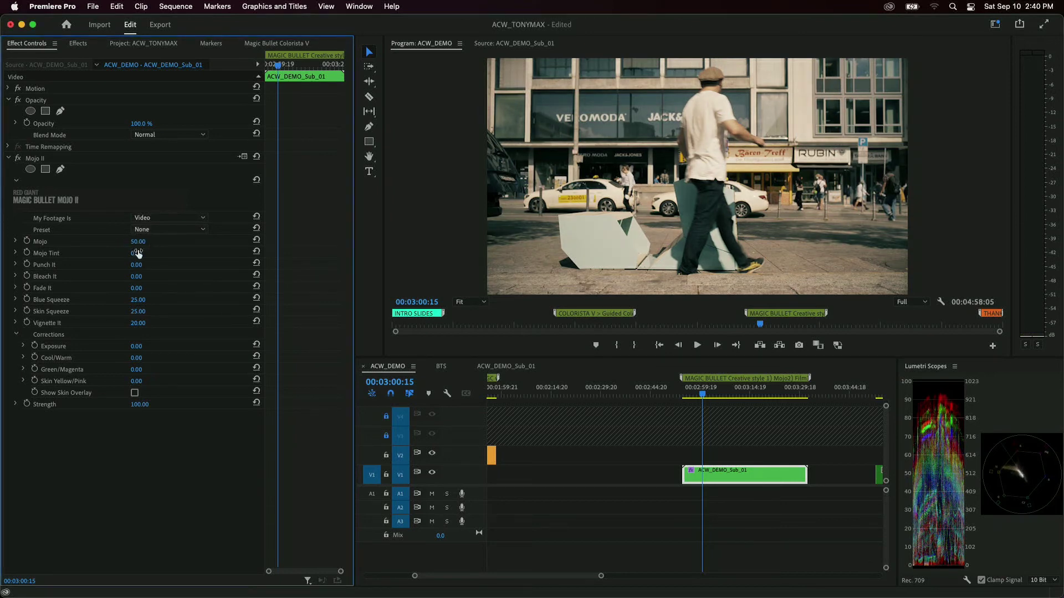
# - Try raising Mojo II's Mojo amount, then reset it back to 50.00
pyautogui.click(15, 242)
pyautogui.moveTo(75, 263); pyautogui.dragTo(190, 262)
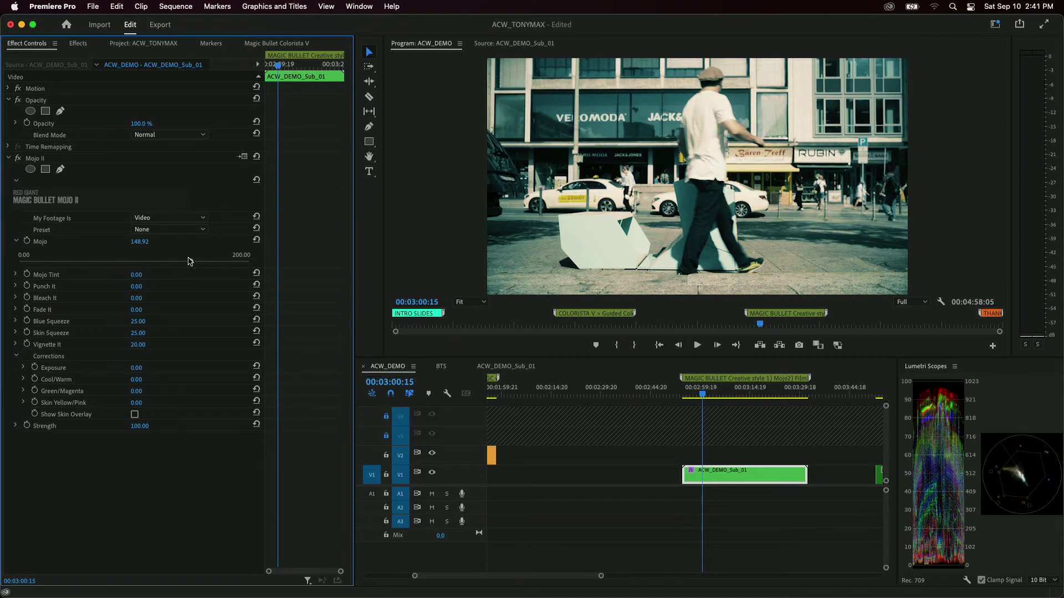
pyautogui.moveTo(191, 263); pyautogui.dragTo(125, 261)
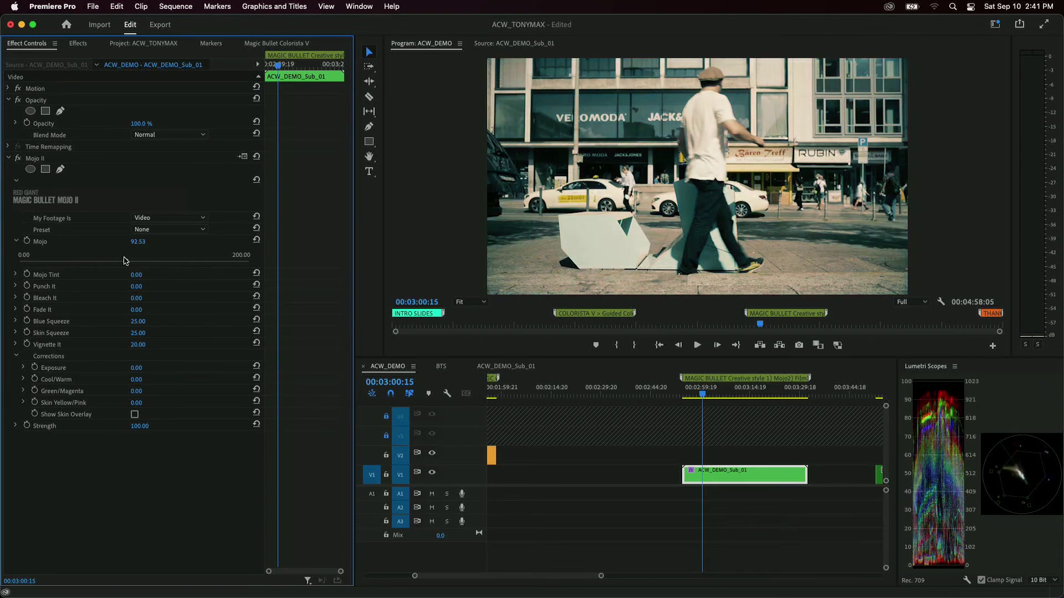
pyautogui.click(256, 239)
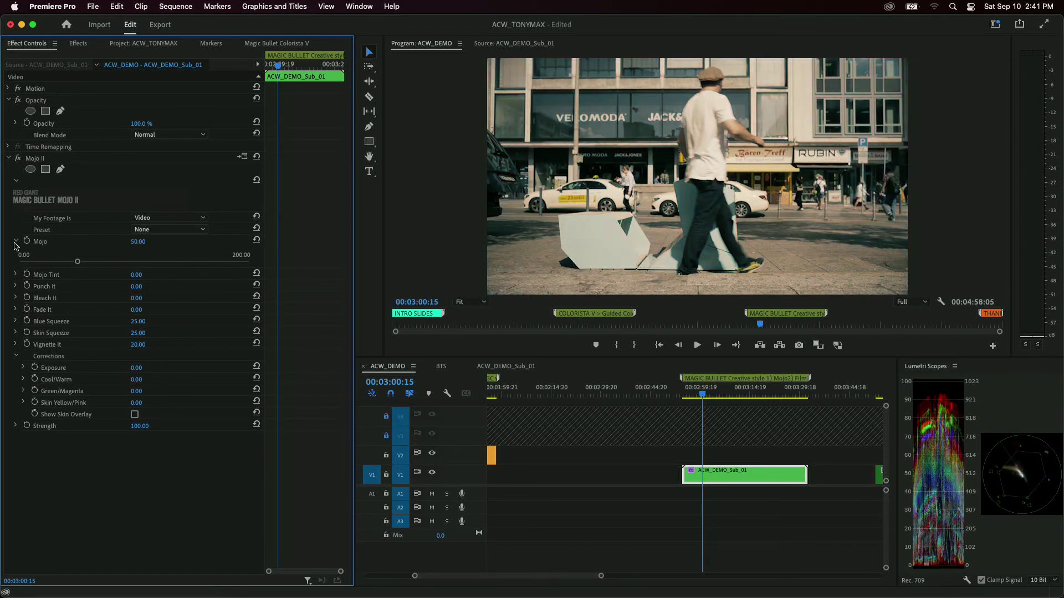
pyautogui.click(17, 242)
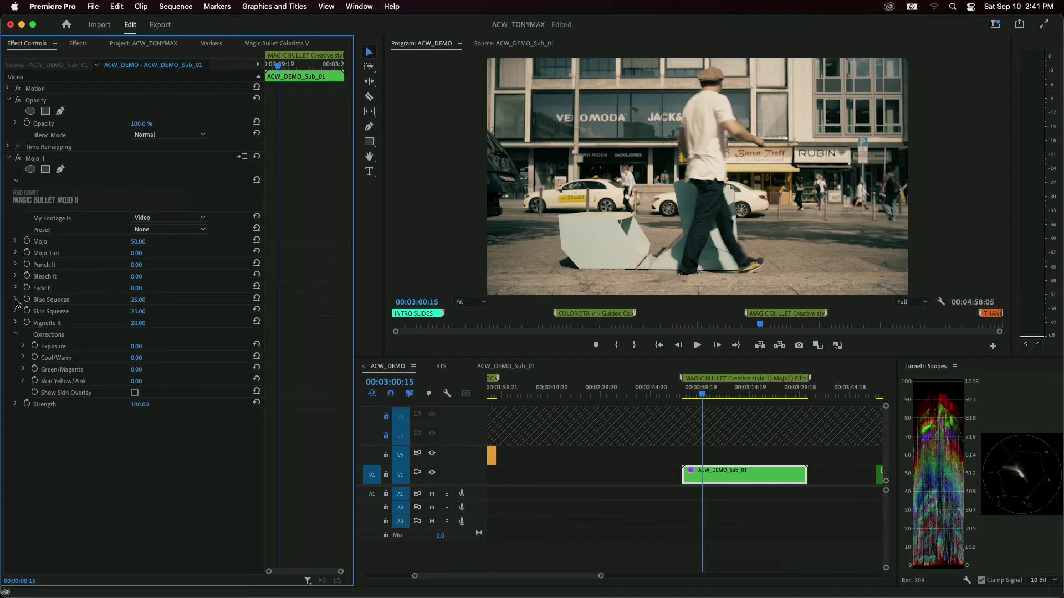
# - Set Mojo to 136.39, Blue Squeeze to 84.10 and Skin Squeeze to 67.71
pyautogui.click(16, 299)
pyautogui.click(16, 333)
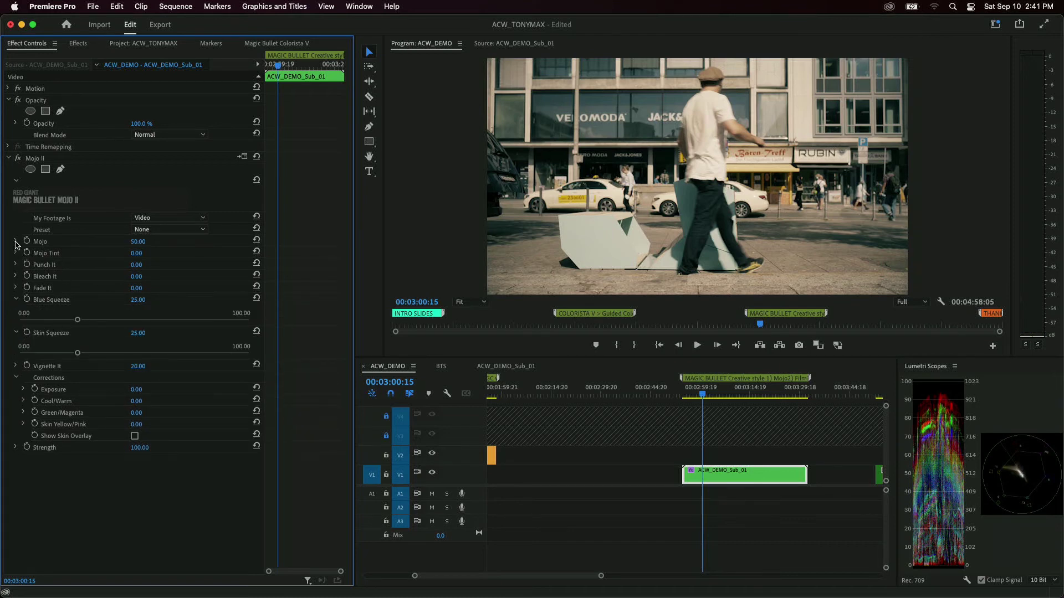
pyautogui.click(16, 242)
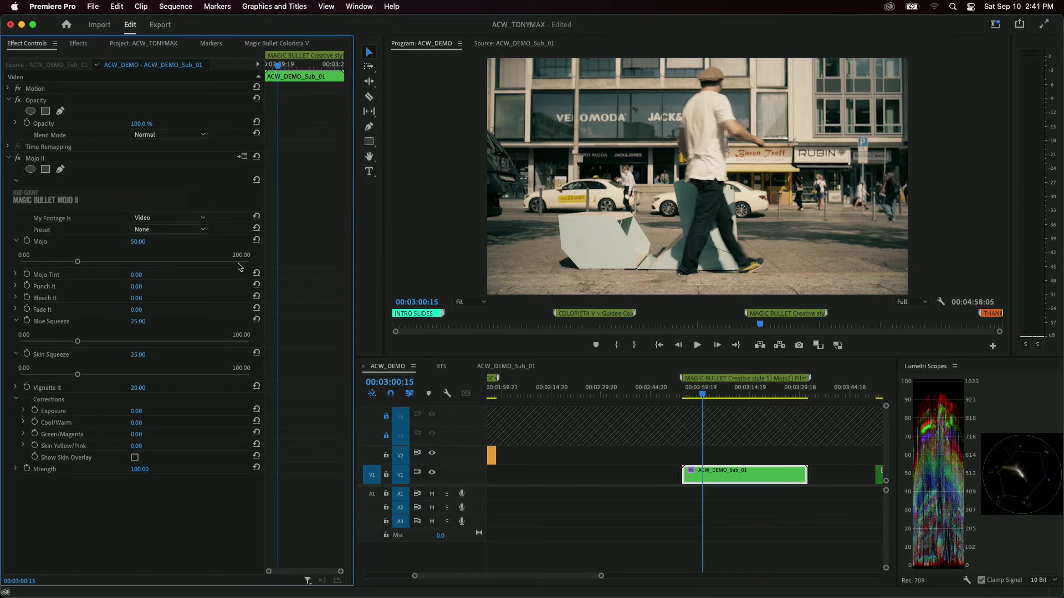
pyautogui.moveTo(80, 342); pyautogui.dragTo(212, 346)
pyautogui.moveTo(78, 262); pyautogui.dragTo(176, 263)
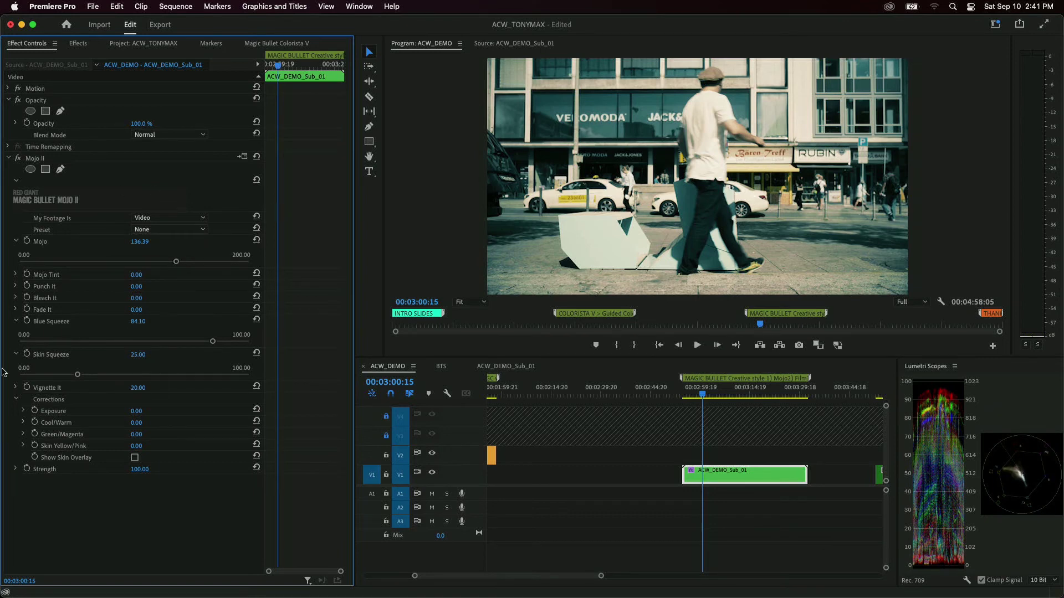
pyautogui.moveTo(78, 374); pyautogui.dragTo(173, 378)
# - Enable Mojo II's Show Skin Overlay and lower its Strength to 25
pyautogui.click(134, 458)
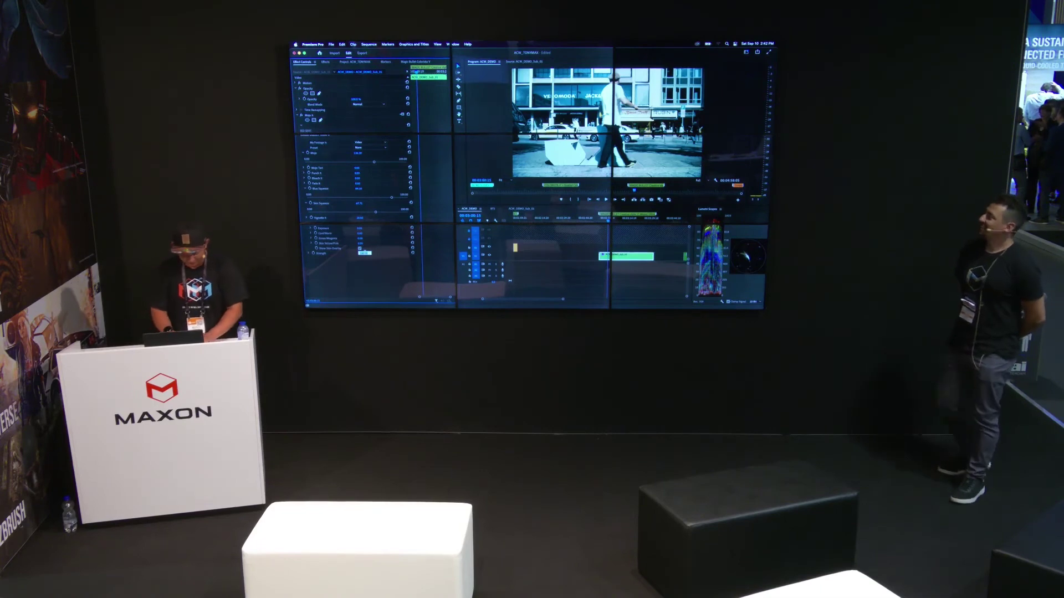
pyautogui.click(363, 253)
pyautogui.write('50')
pyautogui.press('Return')
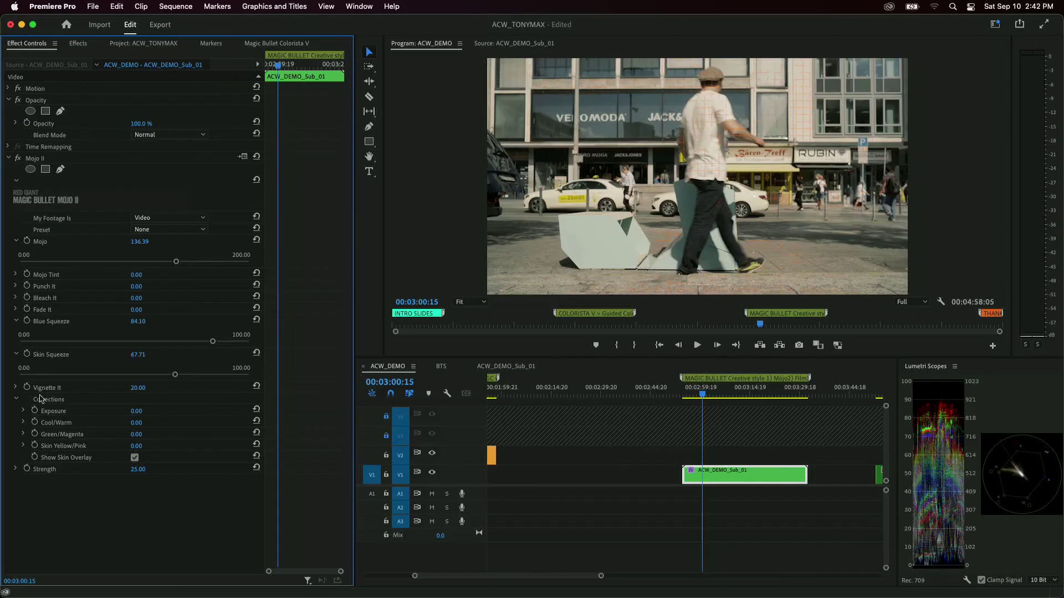
# - Set Mojo II's Punch It slider to 44.58 for extra contrast on the street clip
pyautogui.click(16, 287)
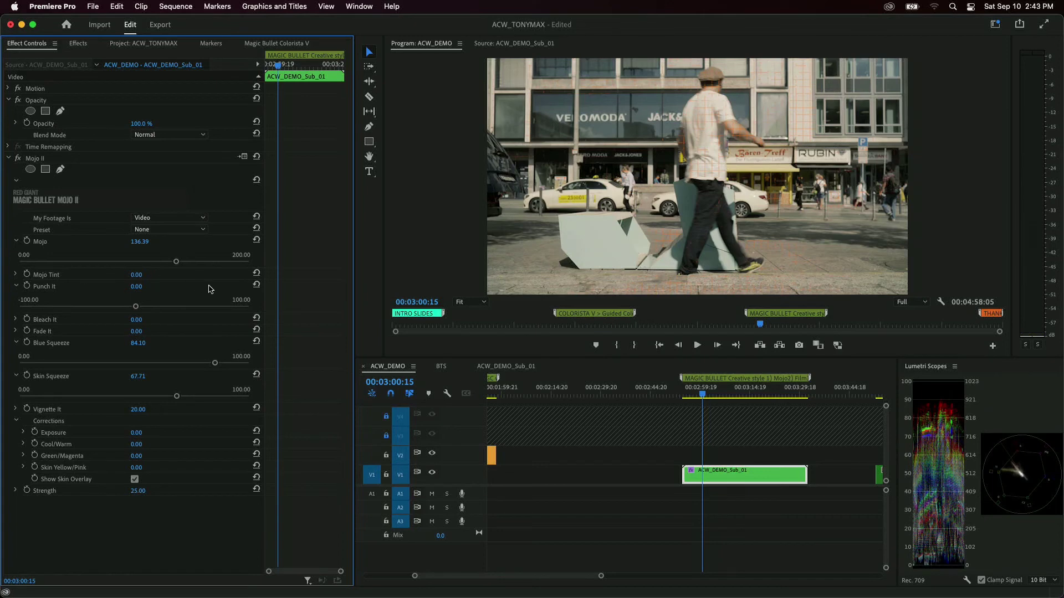
pyautogui.moveTo(136, 306); pyautogui.dragTo(186, 308)
pyautogui.click(9, 159)
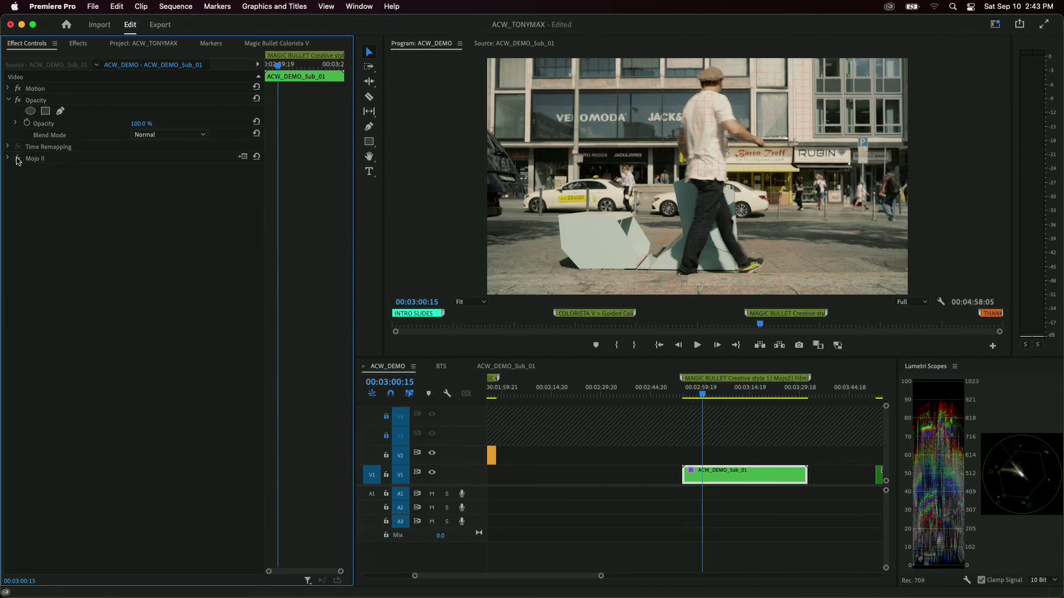
# - Disable Mojo II and apply the Magic Bullet Film effect to the street clip
pyautogui.click(18, 158)
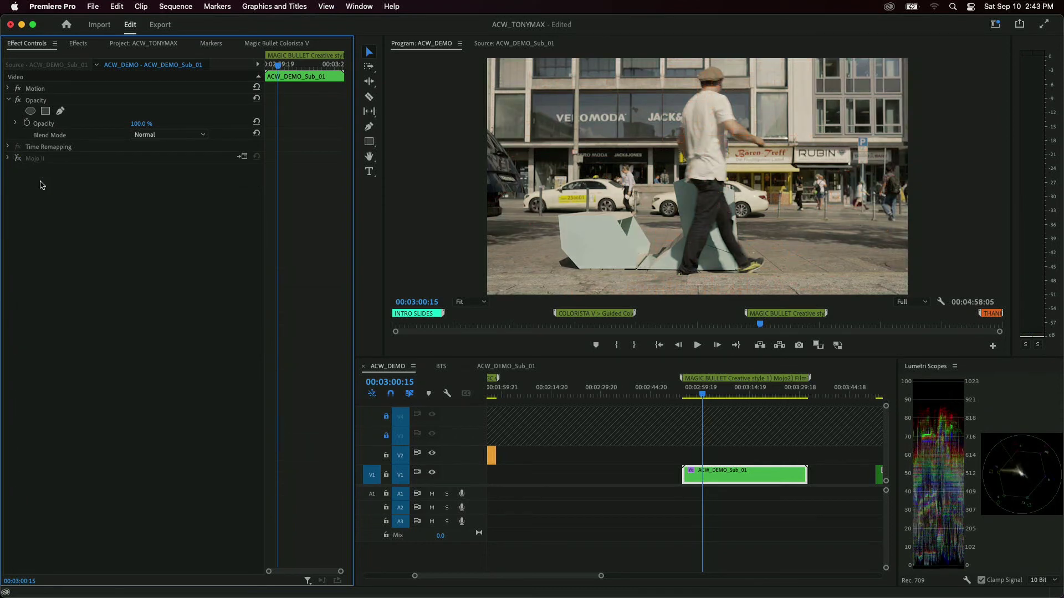
pyautogui.click(78, 43)
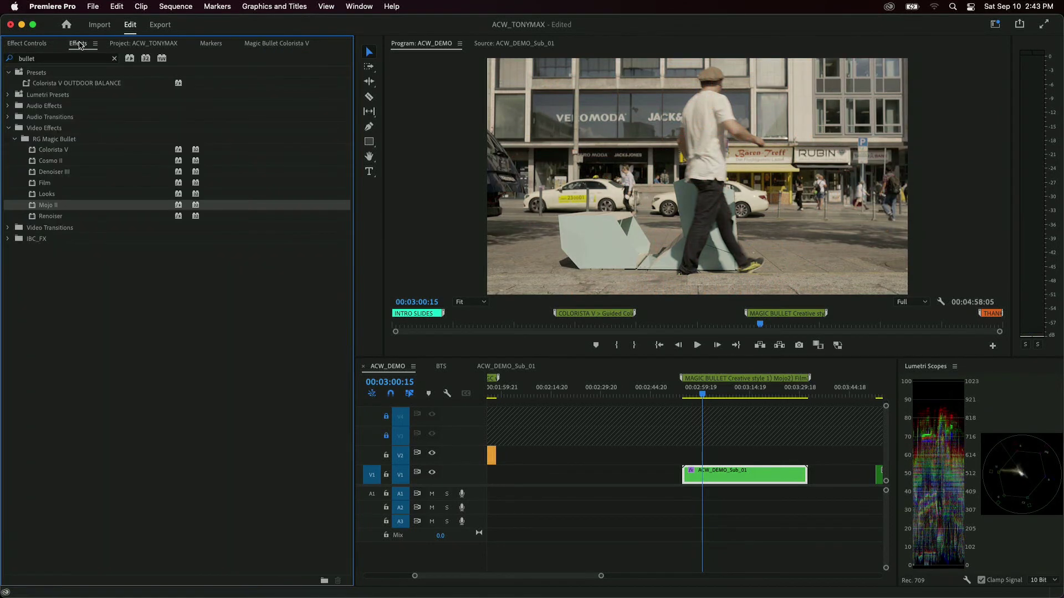
pyautogui.click(50, 183)
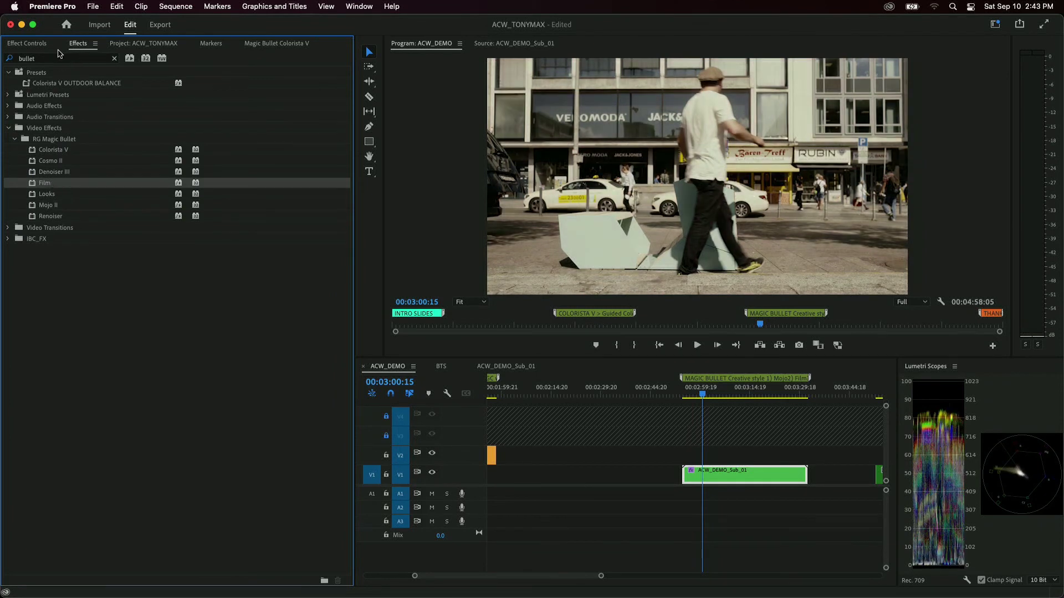
pyautogui.click(30, 48)
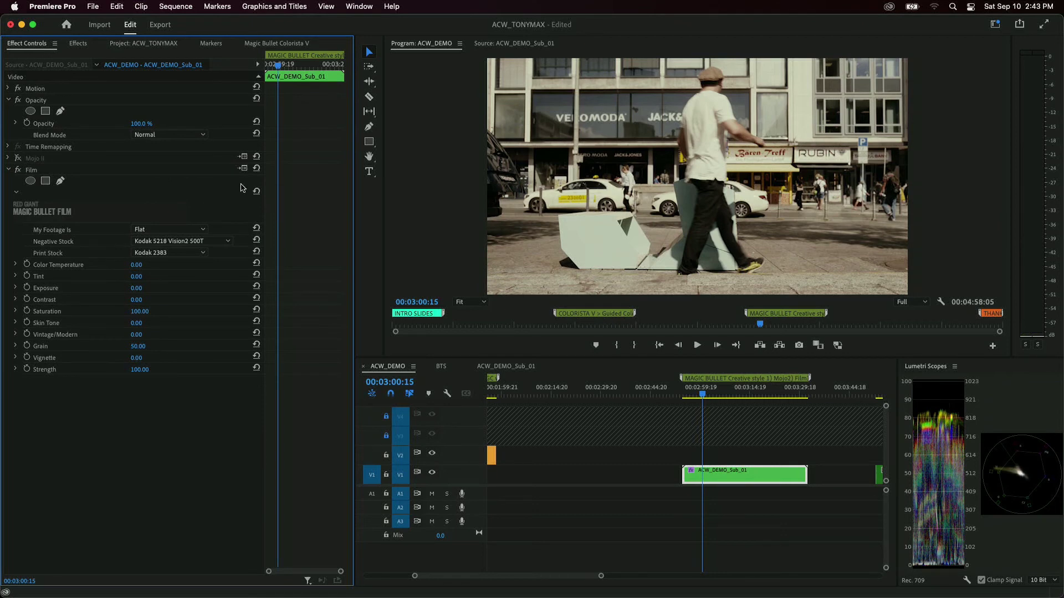
# - Set Film's footage type to Video and negative stock to Kodak 5219 Vision3 500T
pyautogui.click(198, 230)
pyautogui.click(155, 241)
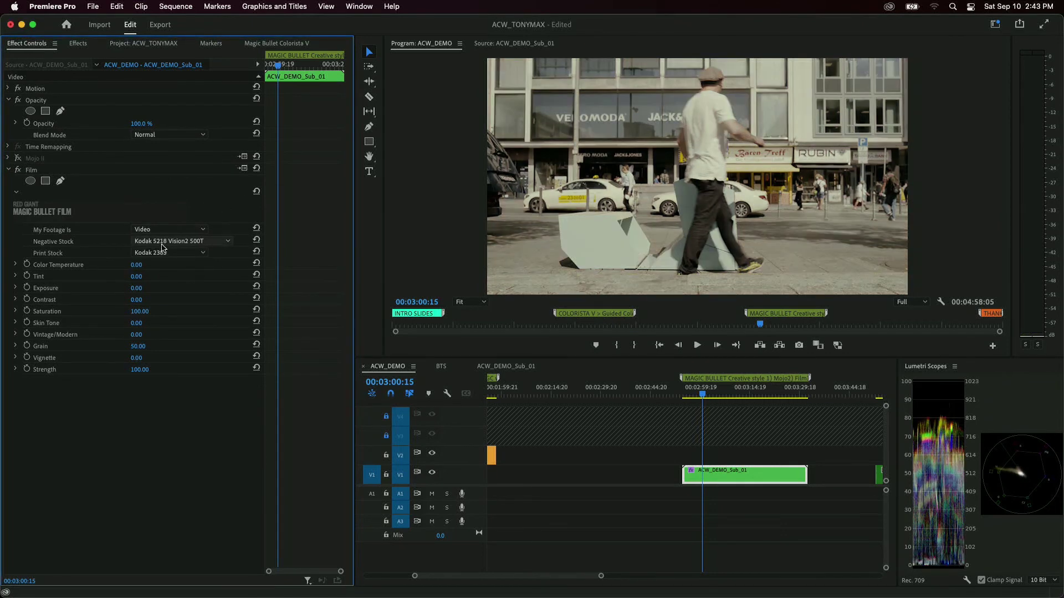
pyautogui.click(178, 242)
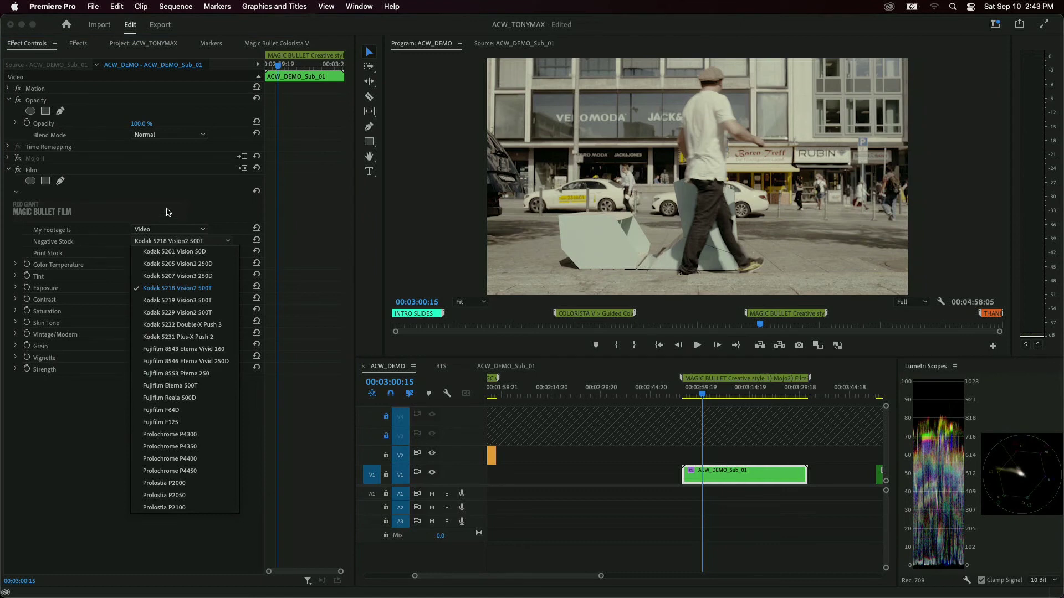
pyautogui.click(177, 242)
pyautogui.click(186, 253)
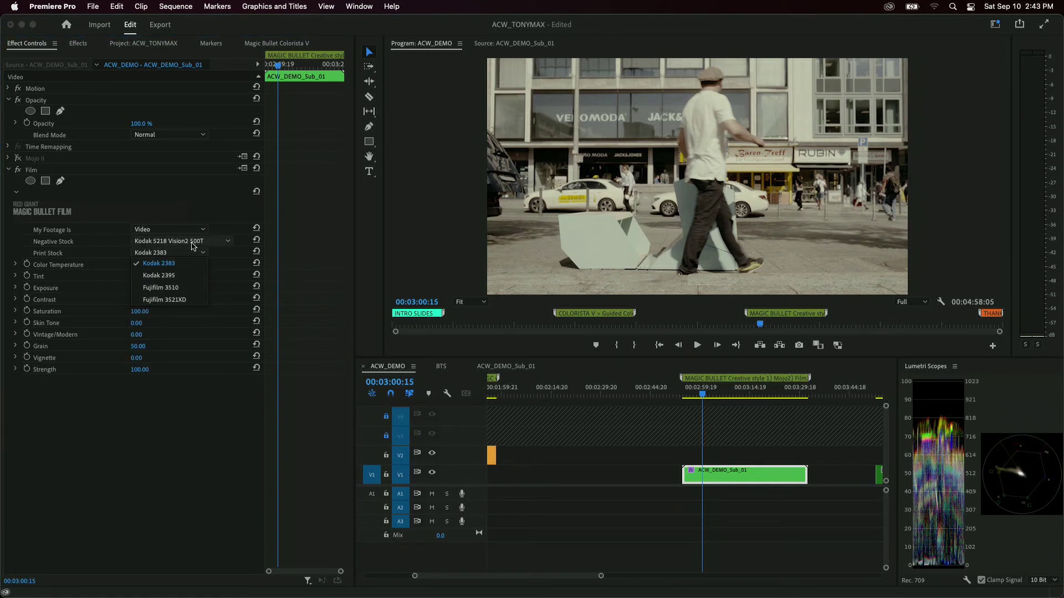
pyautogui.click(201, 242)
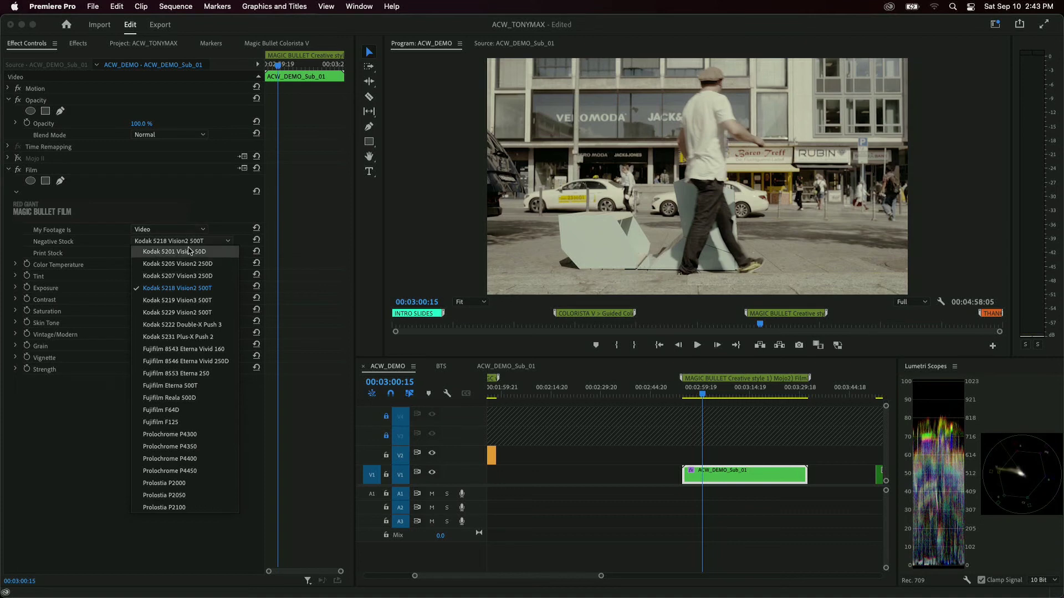
pyautogui.click(197, 301)
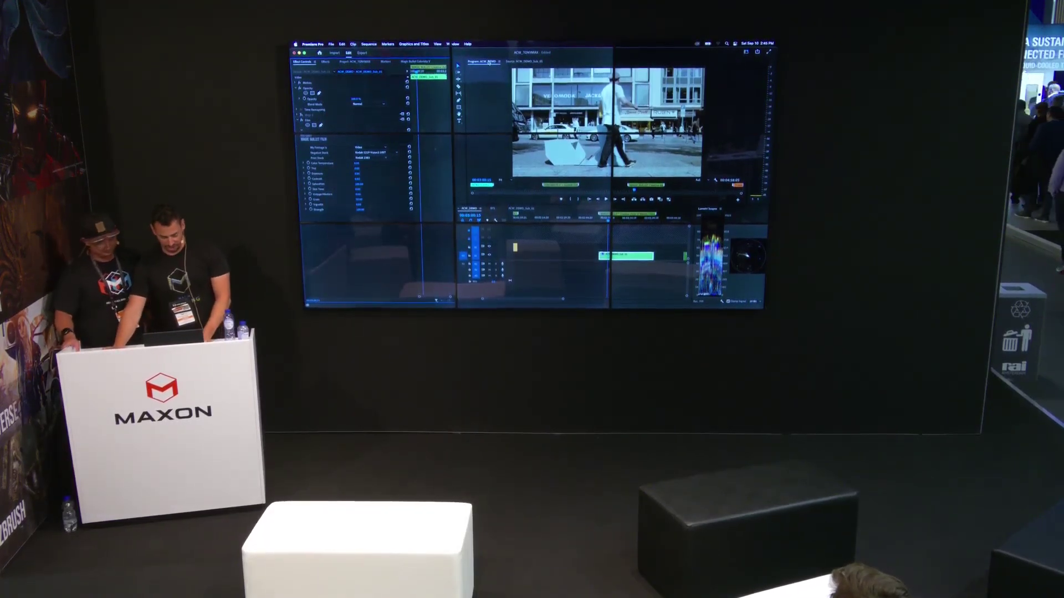
# - Float the Program monitor in a small window, resized and moved to reveal the source clip
pyautogui.moveTo(489, 63); pyautogui.dragTo(428, 120)
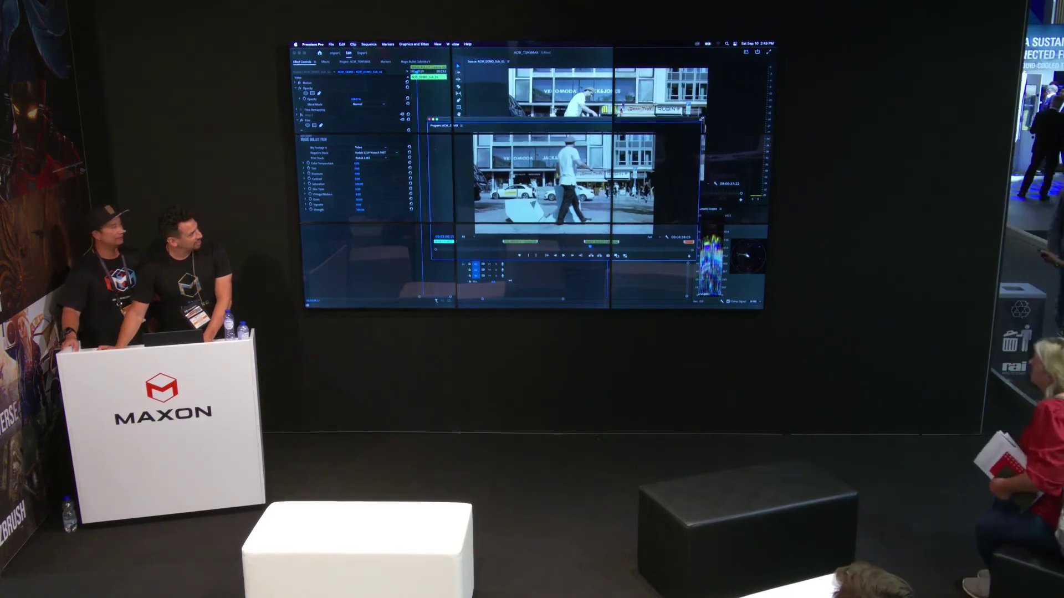
pyautogui.moveTo(710, 114); pyautogui.dragTo(599, 146)
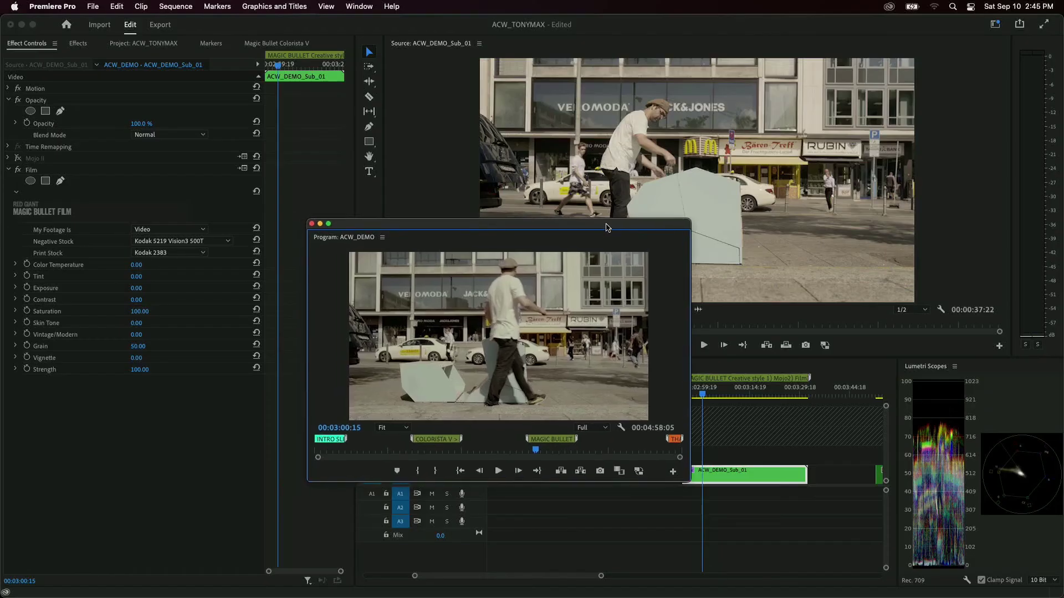
pyautogui.moveTo(607, 227); pyautogui.dragTo(637, 196)
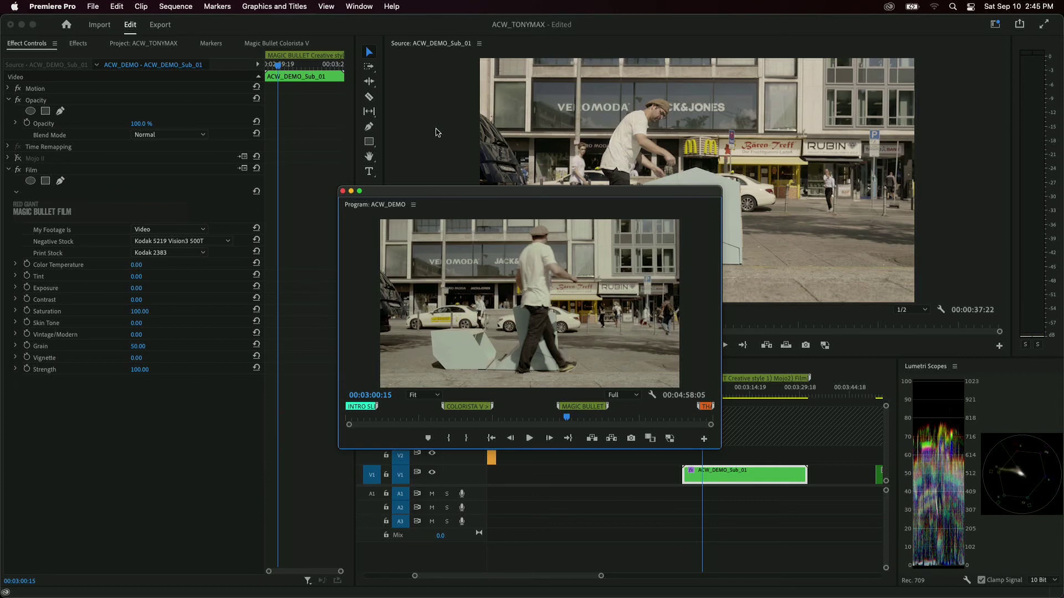
# - Close the floating monitor, move the playhead to 00:03:59:12 and select the FX6 clip
pyautogui.click(343, 191)
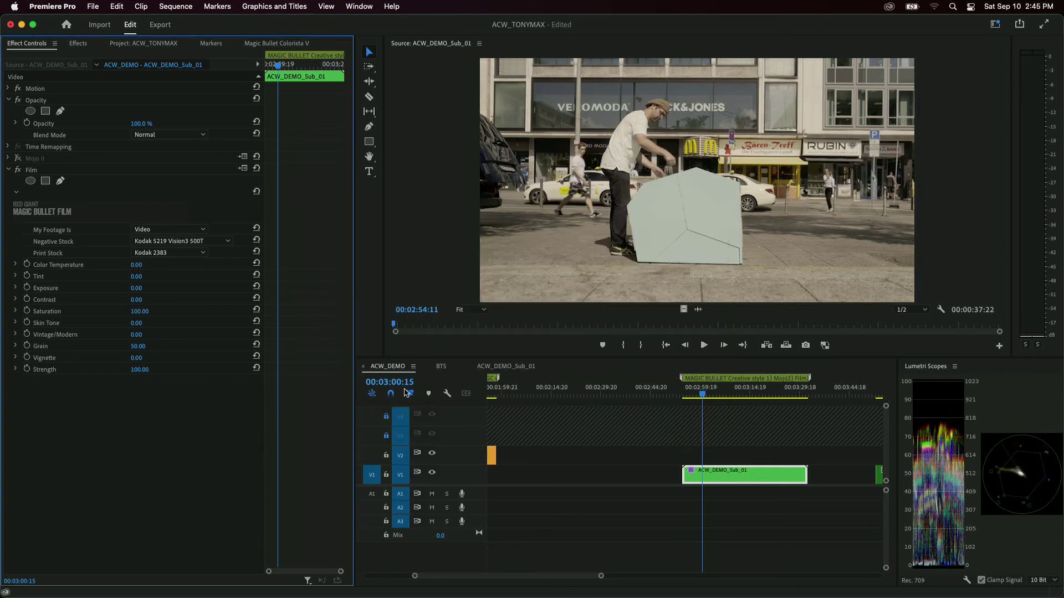
pyautogui.hscroll(5, 588, 576)
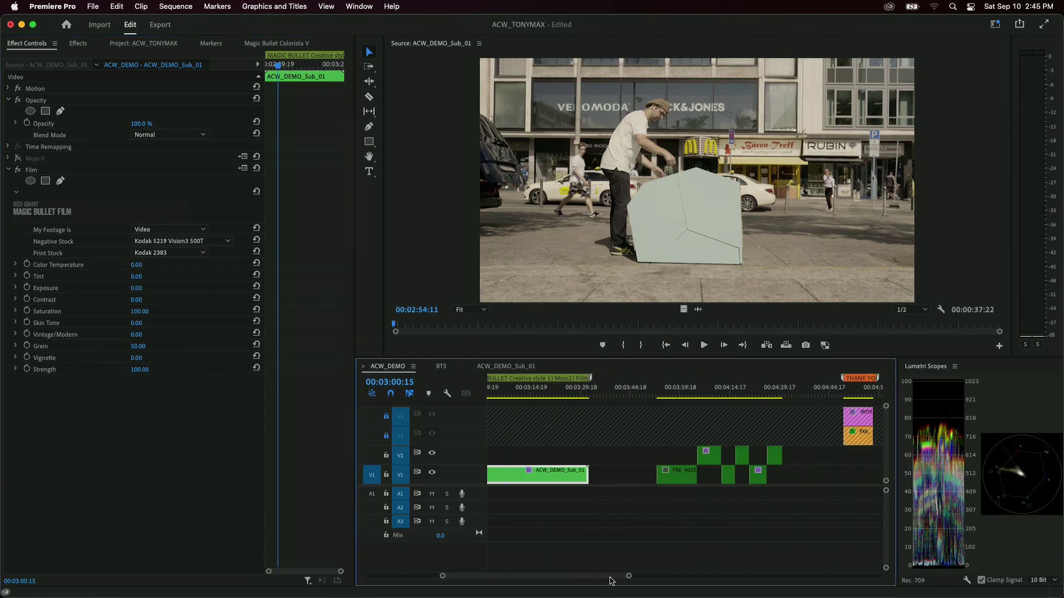
pyautogui.moveTo(671, 396); pyautogui.dragTo(652, 397)
pyautogui.click(628, 396)
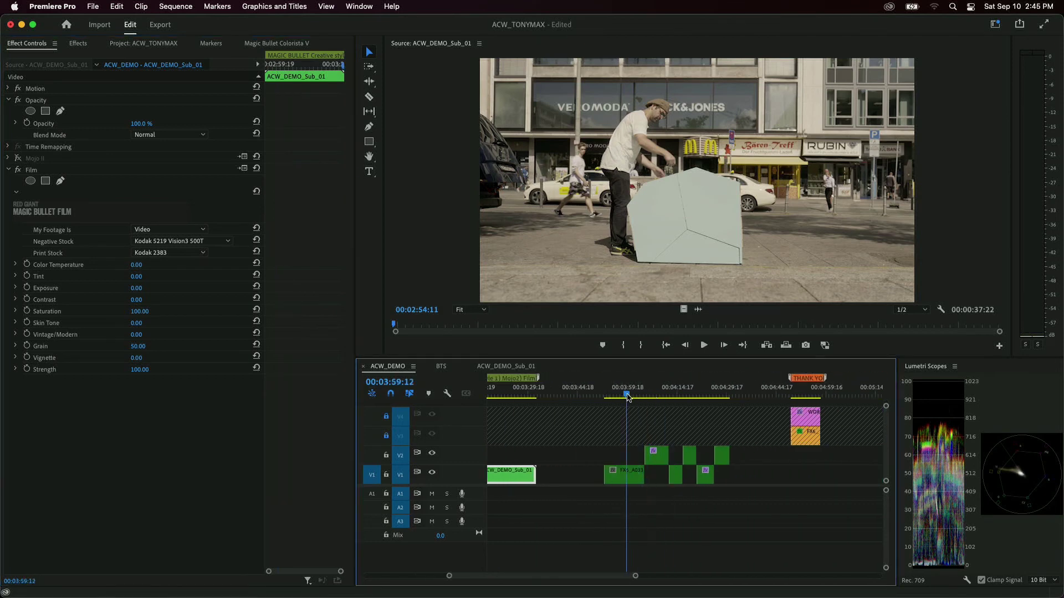
pyautogui.click(624, 467)
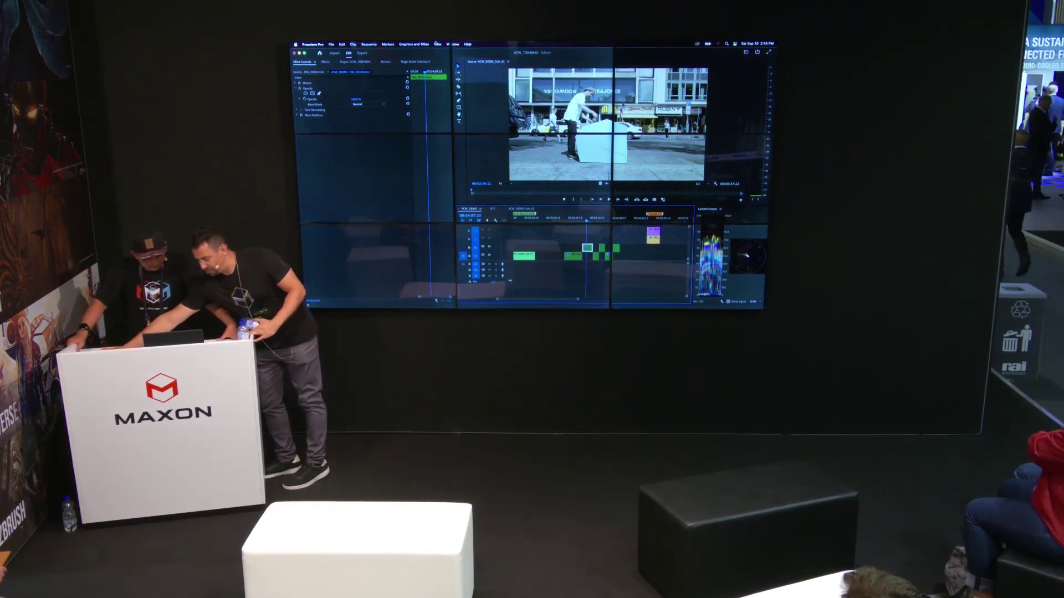
# - Reopen the Program Monitor from the Window menu as a floating window
pyautogui.click(453, 44)
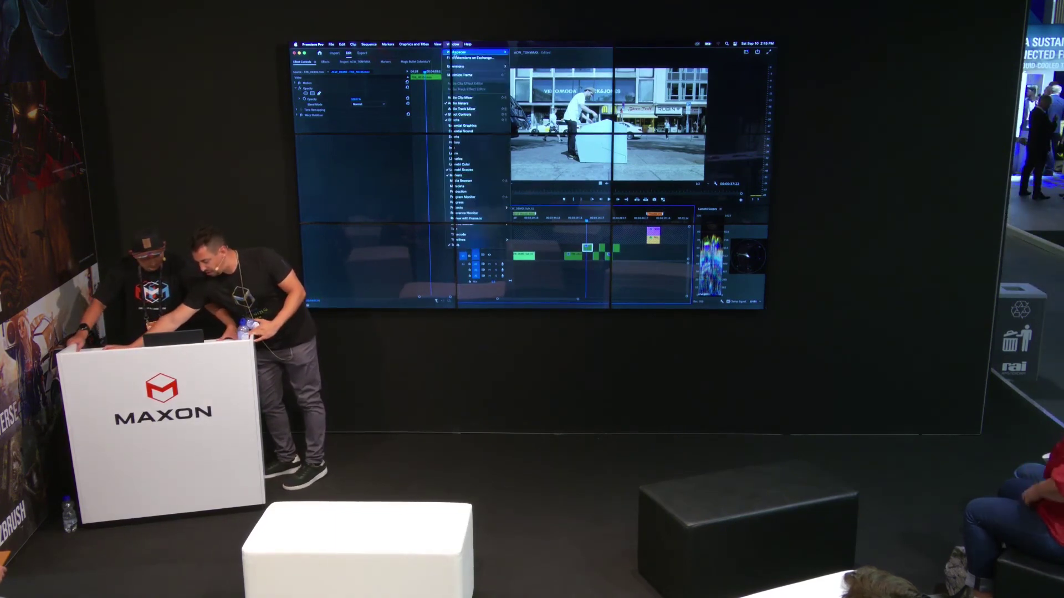
pyautogui.click(468, 197)
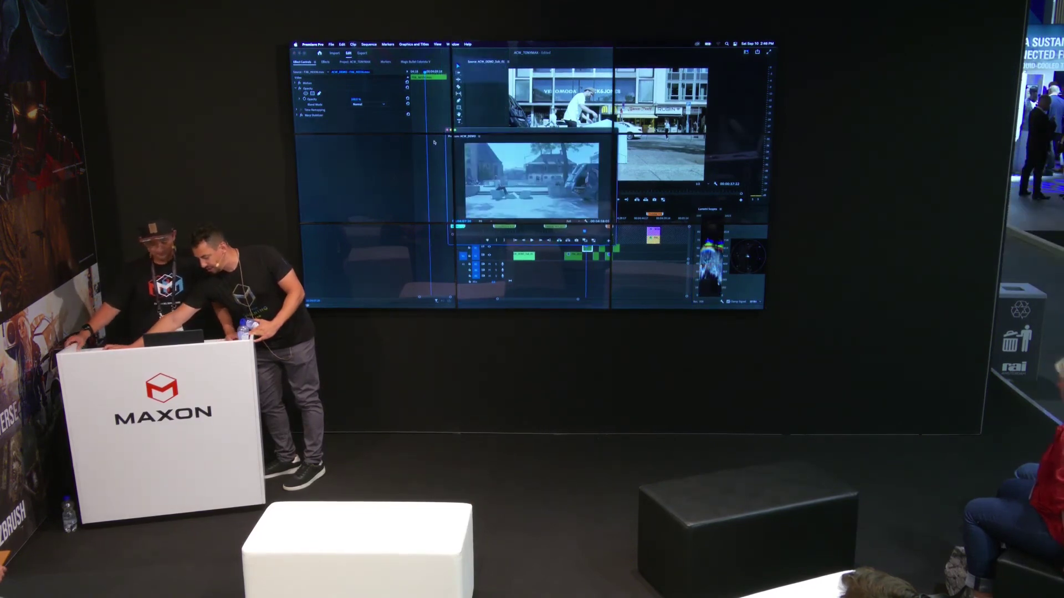
pyautogui.click(497, 141)
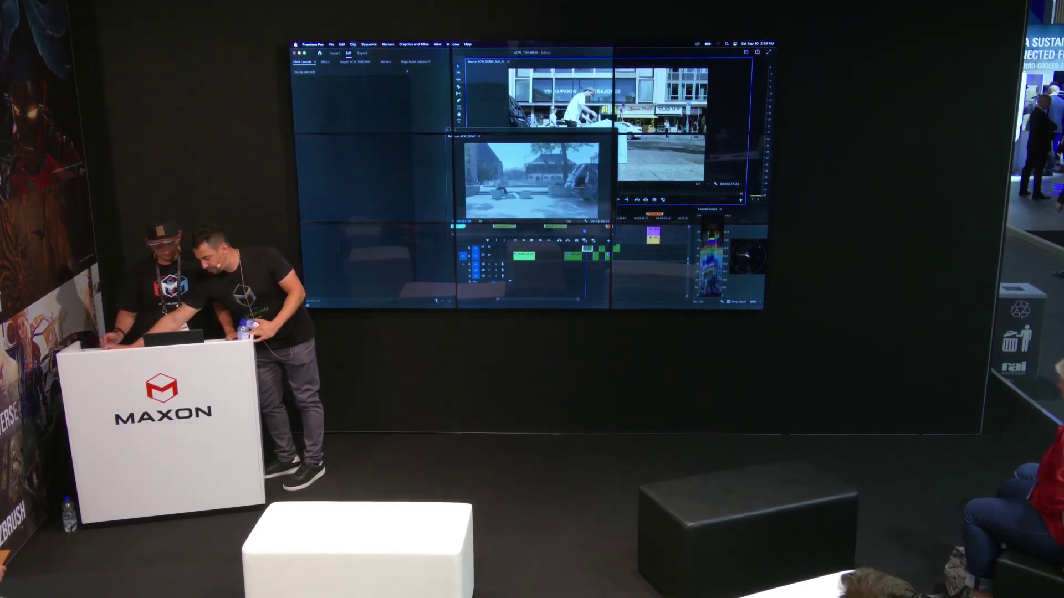
pyautogui.moveTo(497, 141); pyautogui.dragTo(508, 130)
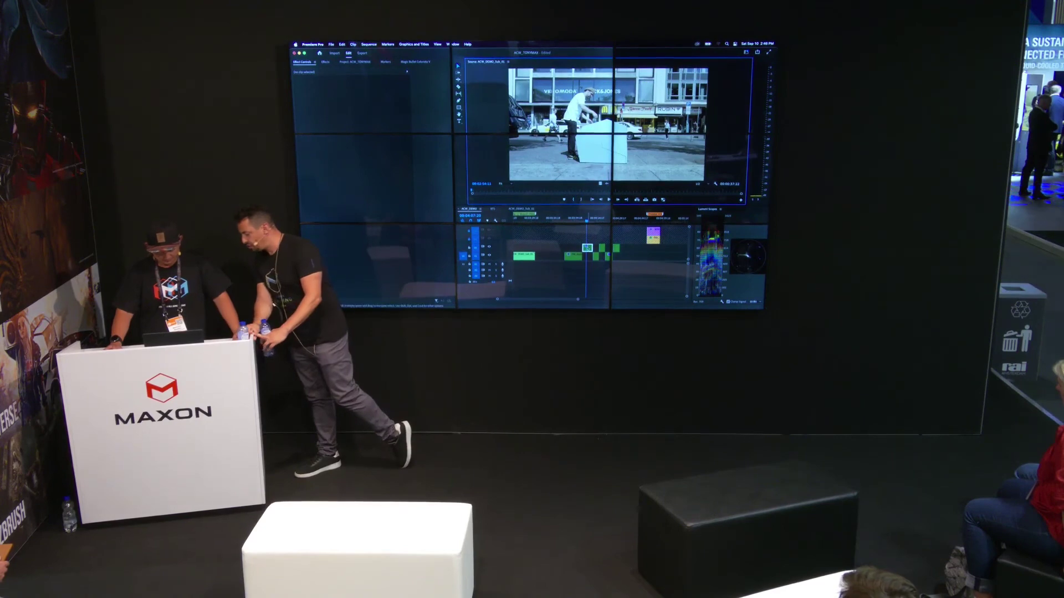
pyautogui.click(470, 143)
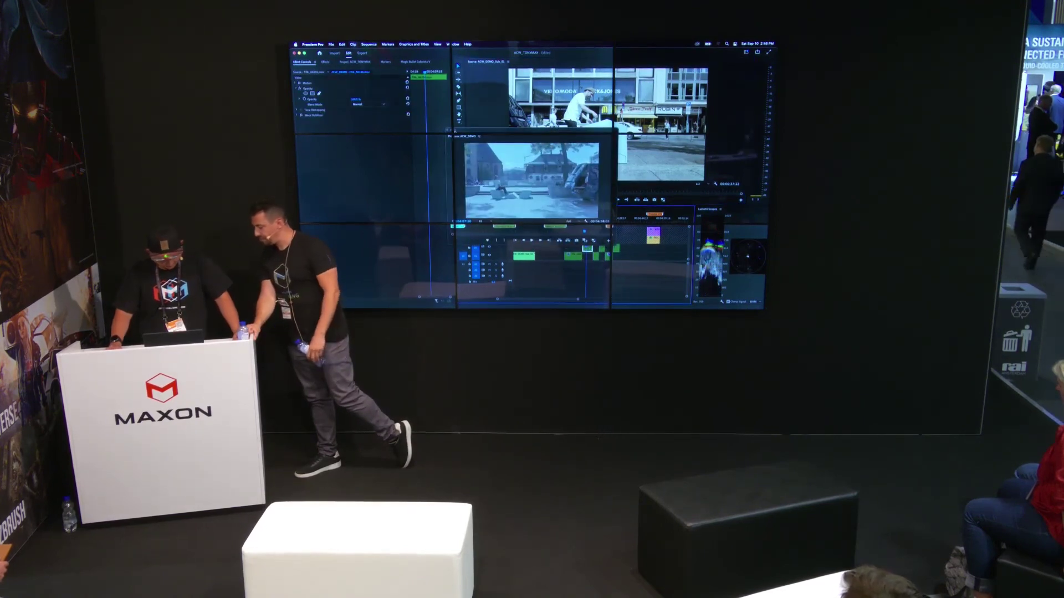
# - Maximise the Program monitor, play the FX6 footage full screen, then restore the layout
pyautogui.click(453, 130)
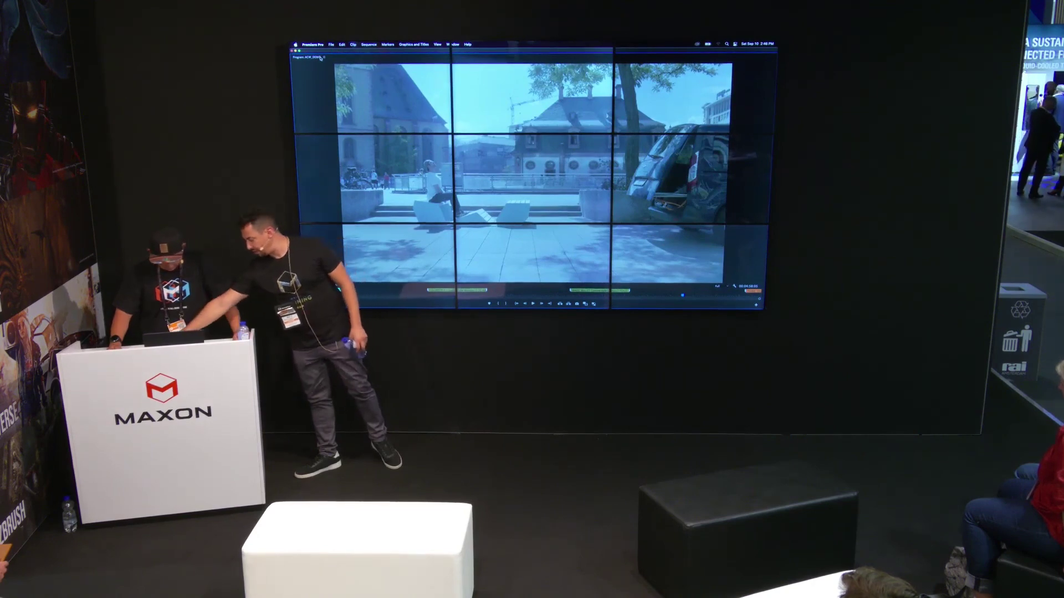
pyautogui.press('space')
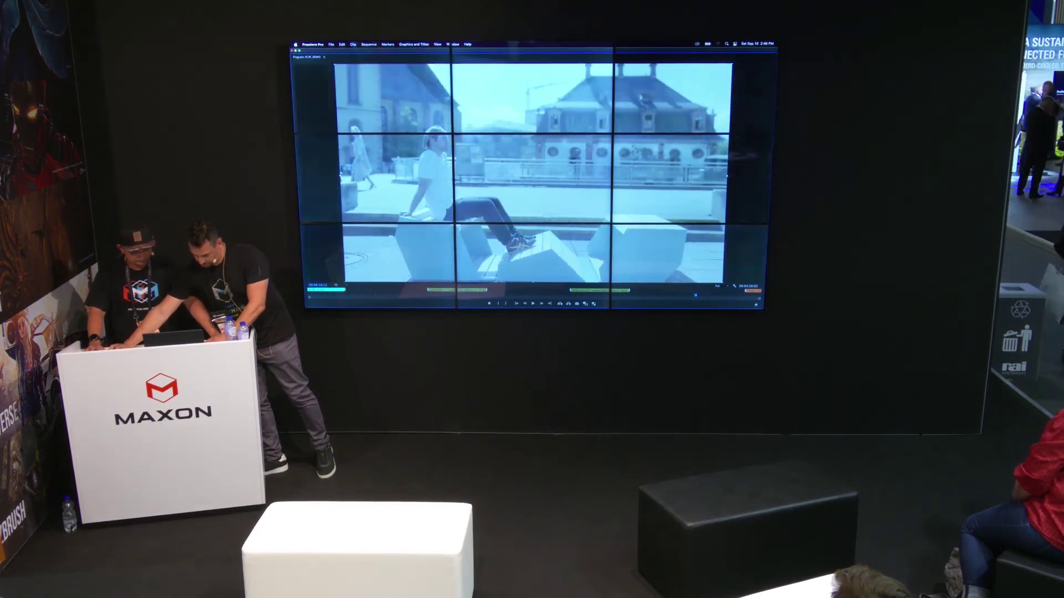
pyautogui.doubleClick(298, 57)
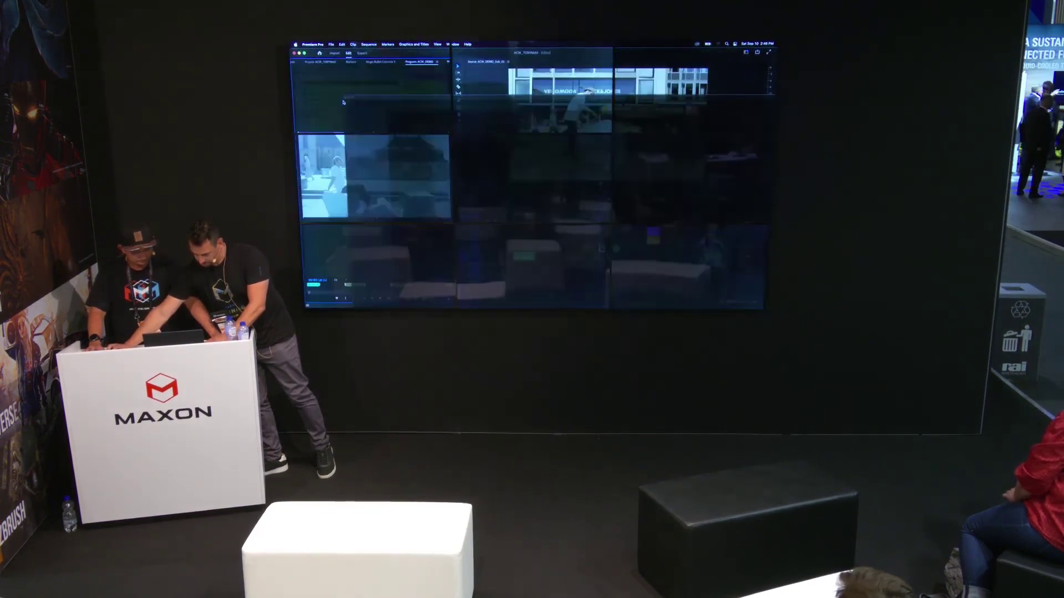
# - Show the effects library listing the Magic Bullet effects, with the Program monitor docked beside it
pyautogui.click(294, 62)
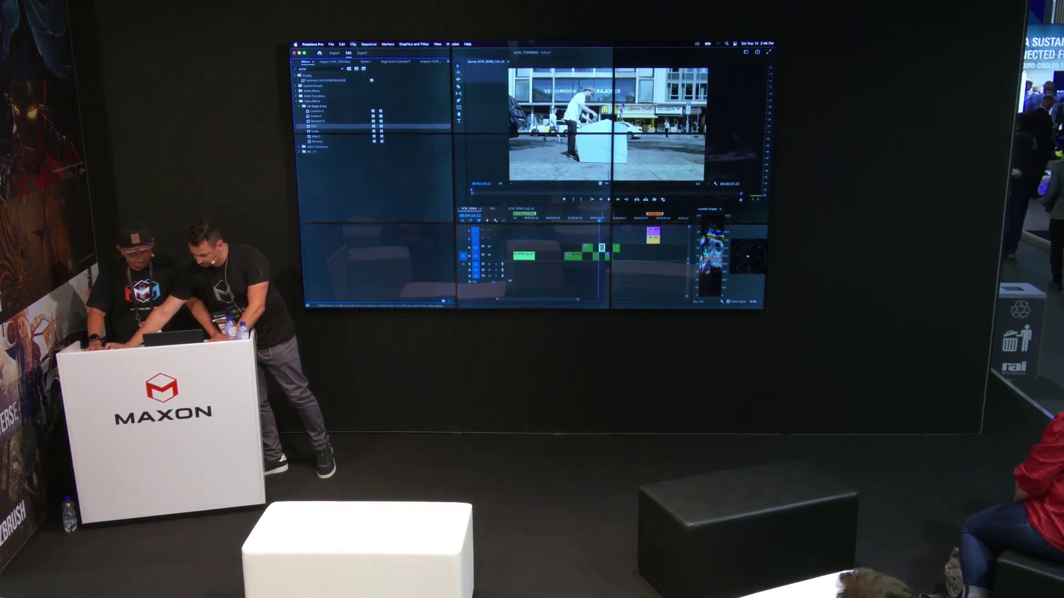
pyautogui.click(600, 234)
pyautogui.hotkey('shift', '4')
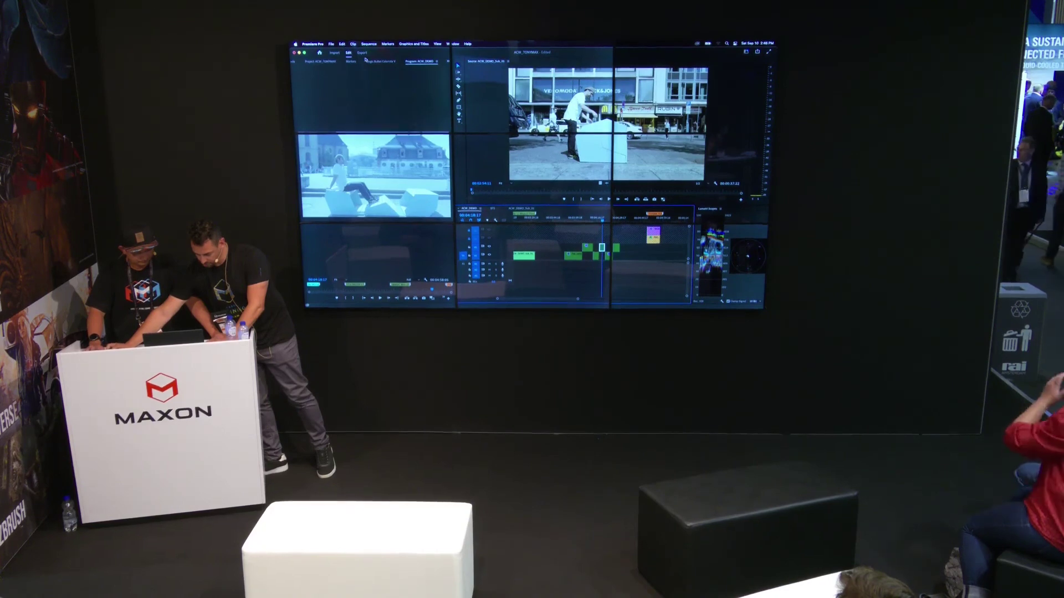
pyautogui.click(293, 62)
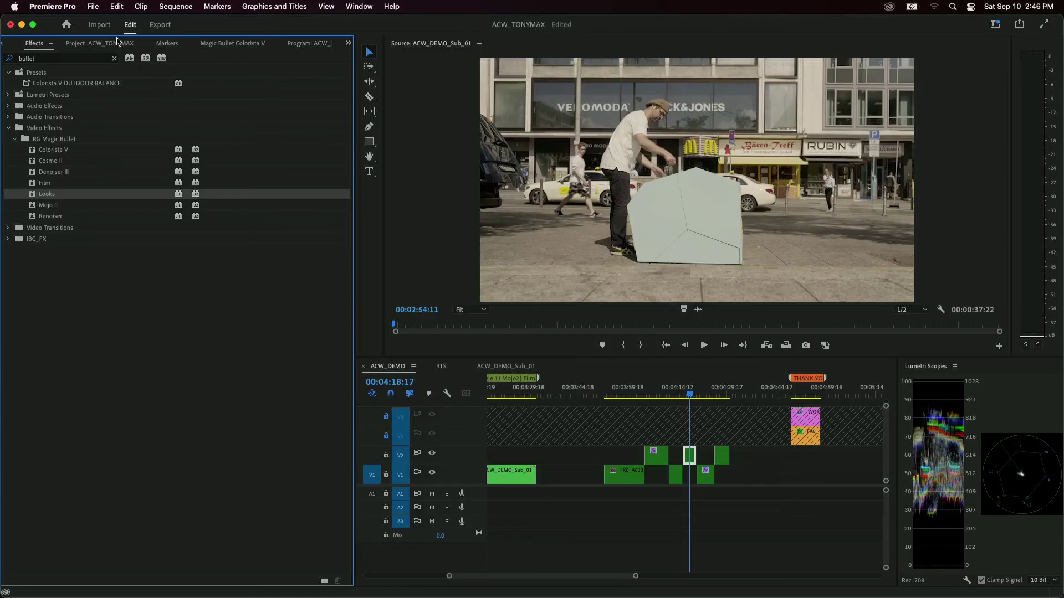
# - Launch Edit Look for the clip's Looks effect and maximise the Magic Bullet Looks window
pyautogui.click(7, 48)
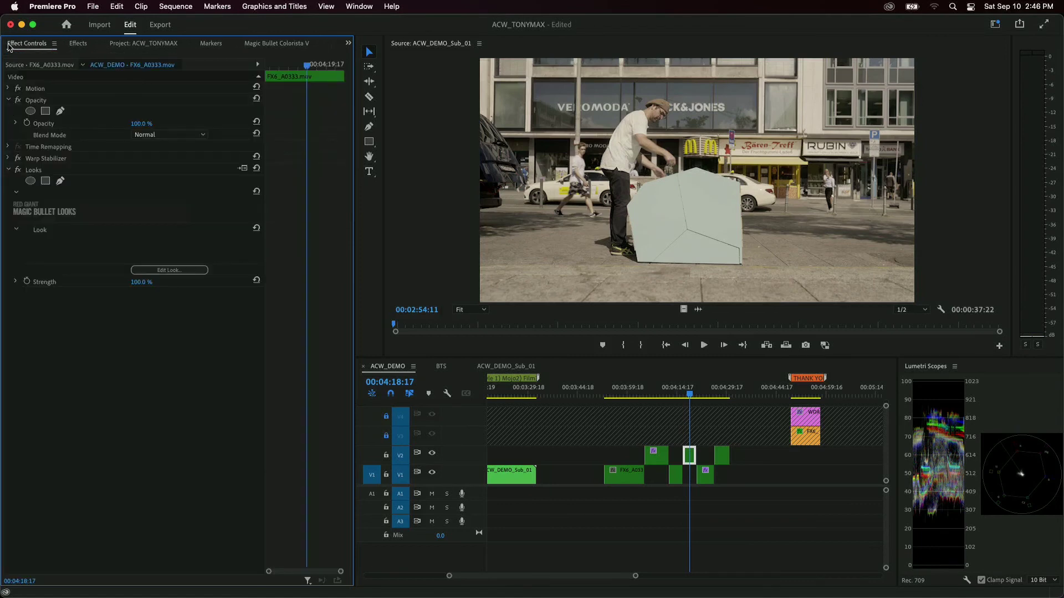
pyautogui.click(160, 270)
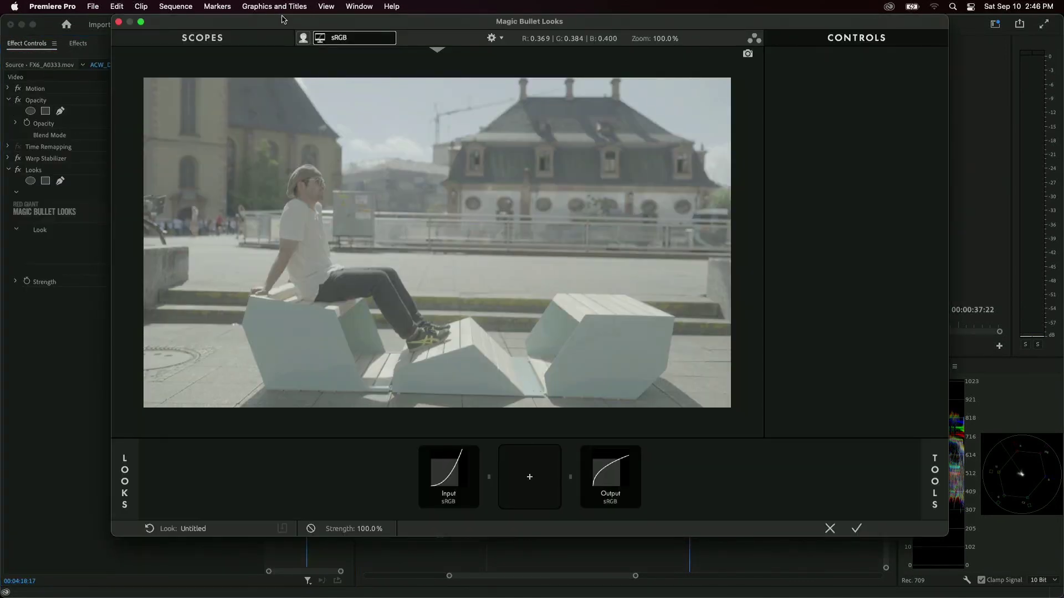
pyautogui.doubleClick(306, 24)
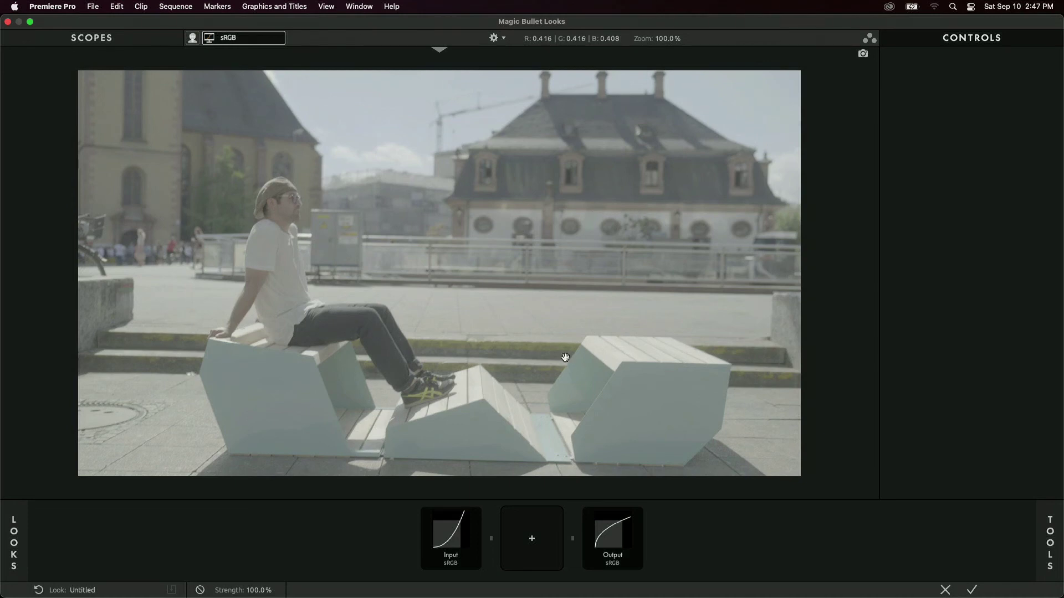
# - Set the colour management Mode to OpenColorIO - ACES
pyautogui.click(450, 531)
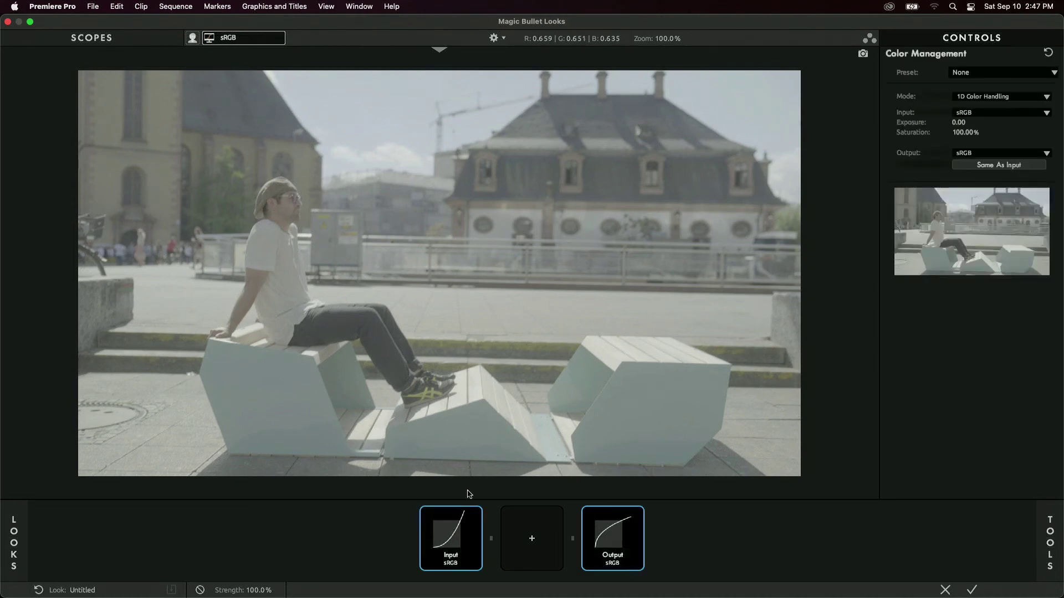
pyautogui.click(1001, 97)
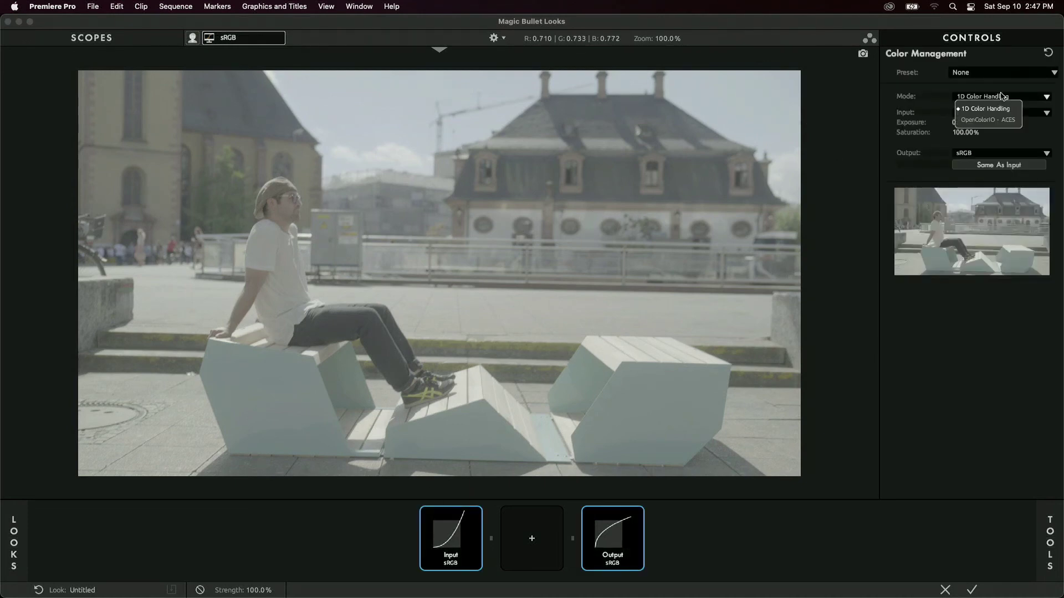
pyautogui.click(991, 121)
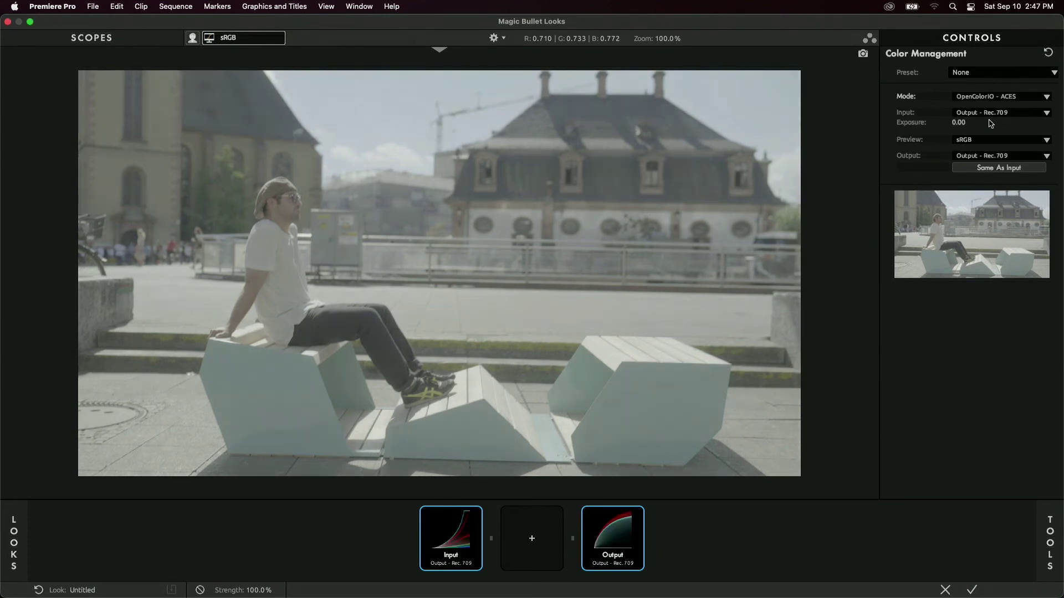
# - Set the input transform to Input - Sony - S-Log3 - S-Gamut3
pyautogui.click(1026, 115)
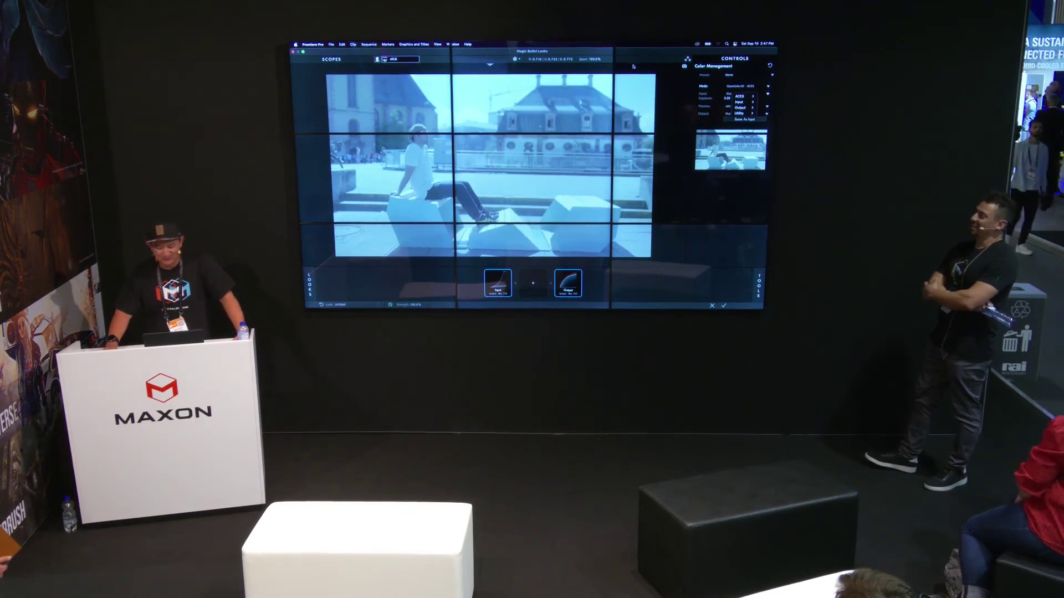
pyautogui.press('Escape')
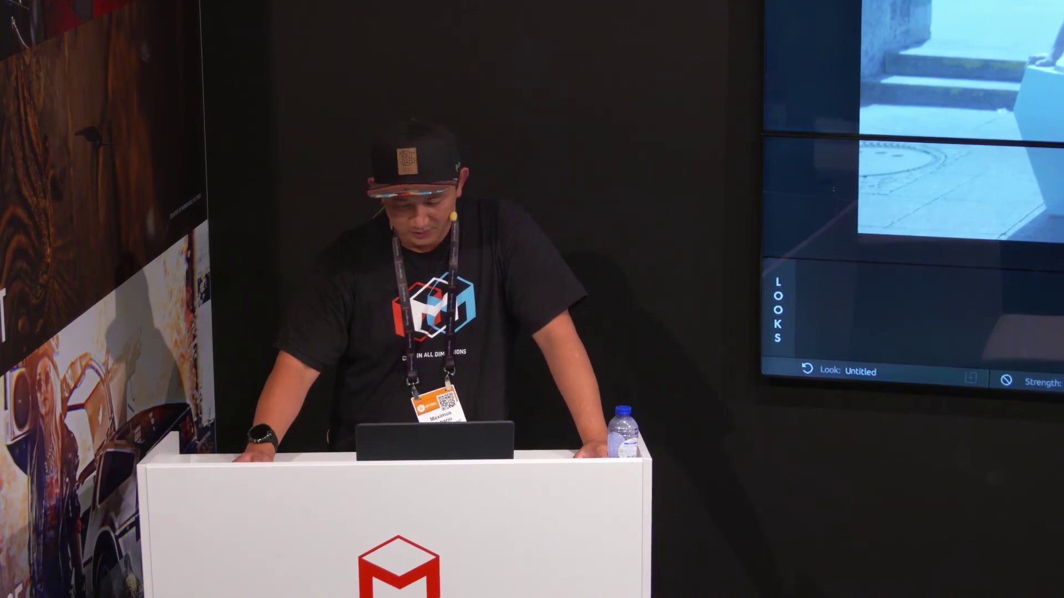
pyautogui.moveTo(1024, 133)
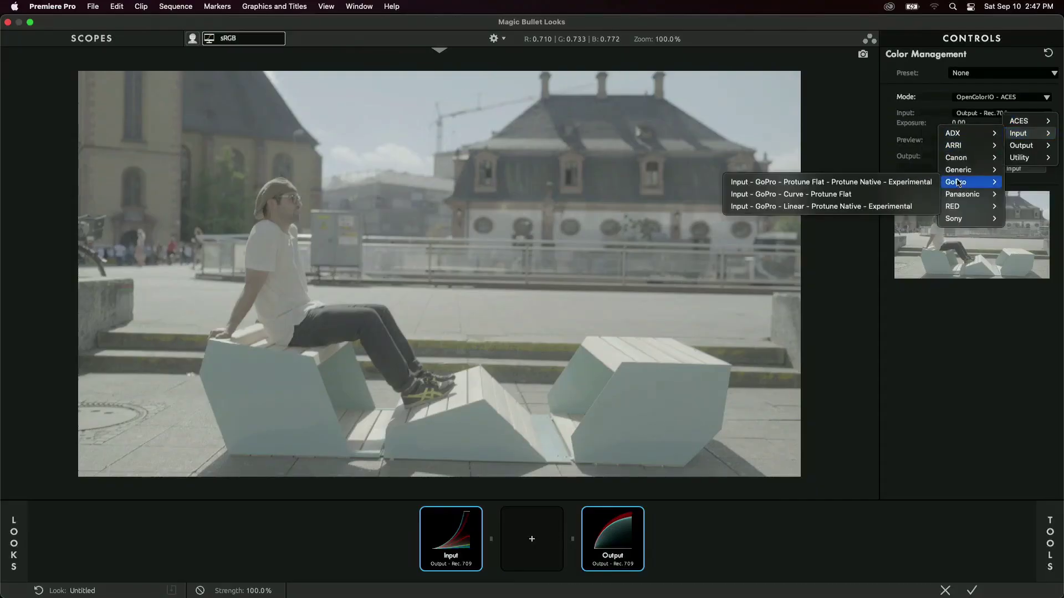
pyautogui.moveTo(982, 217)
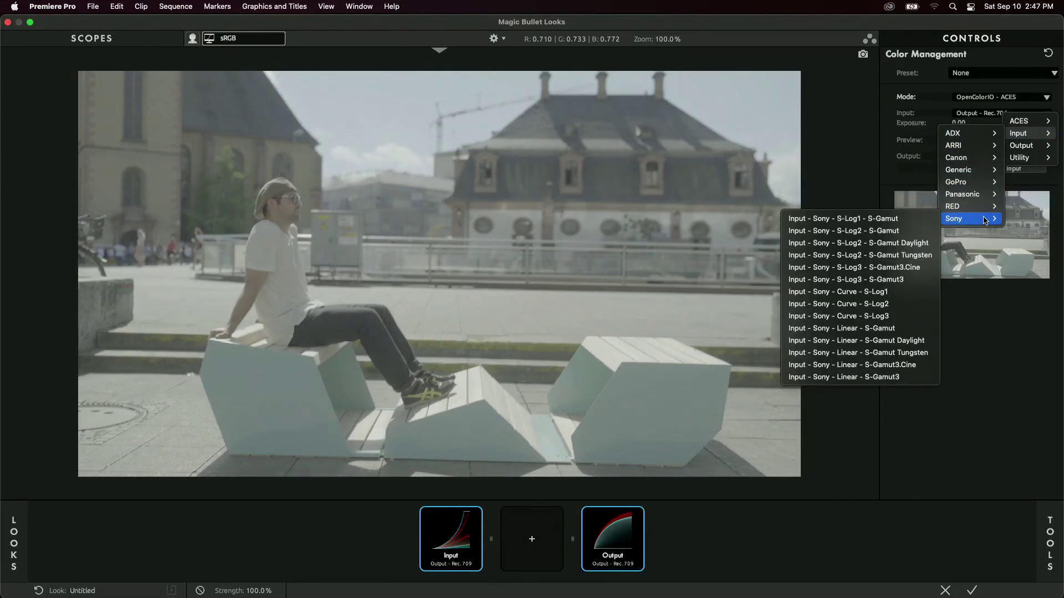
pyautogui.click(875, 281)
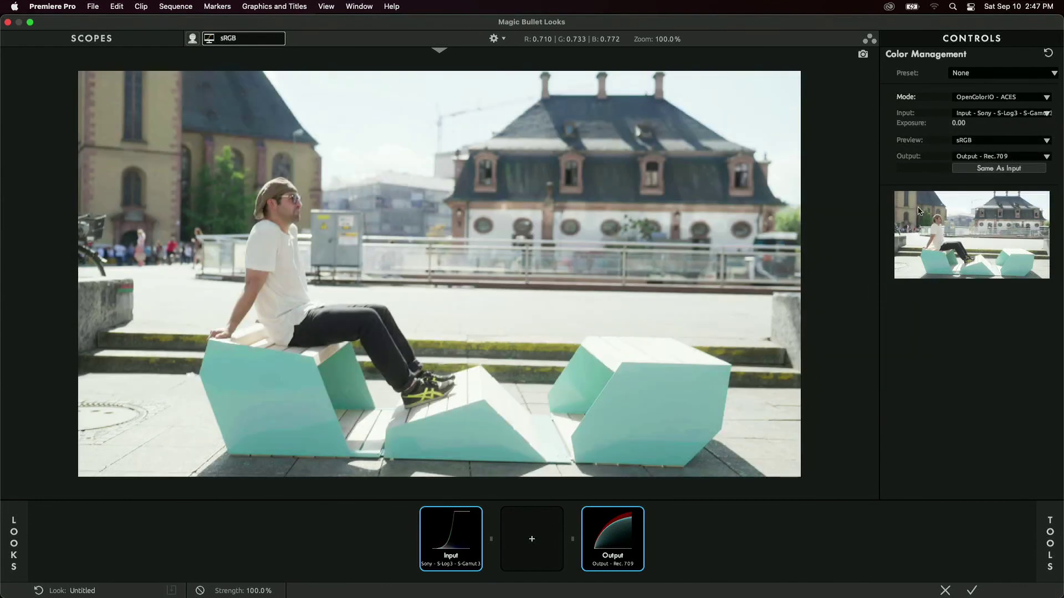
pyautogui.click(1013, 159)
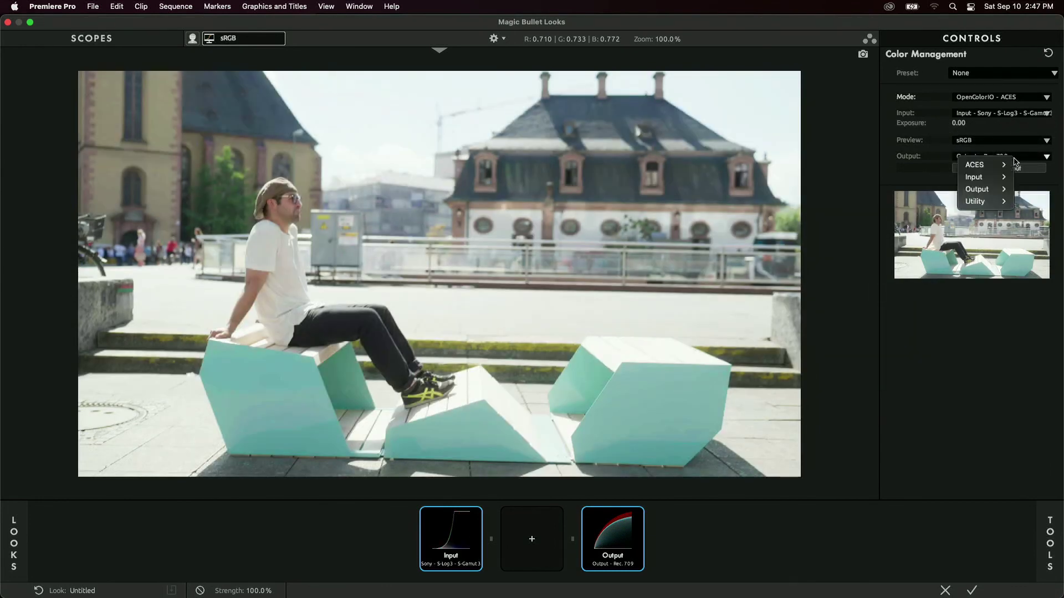
pyautogui.moveTo(1000, 193)
pyautogui.click(837, 208)
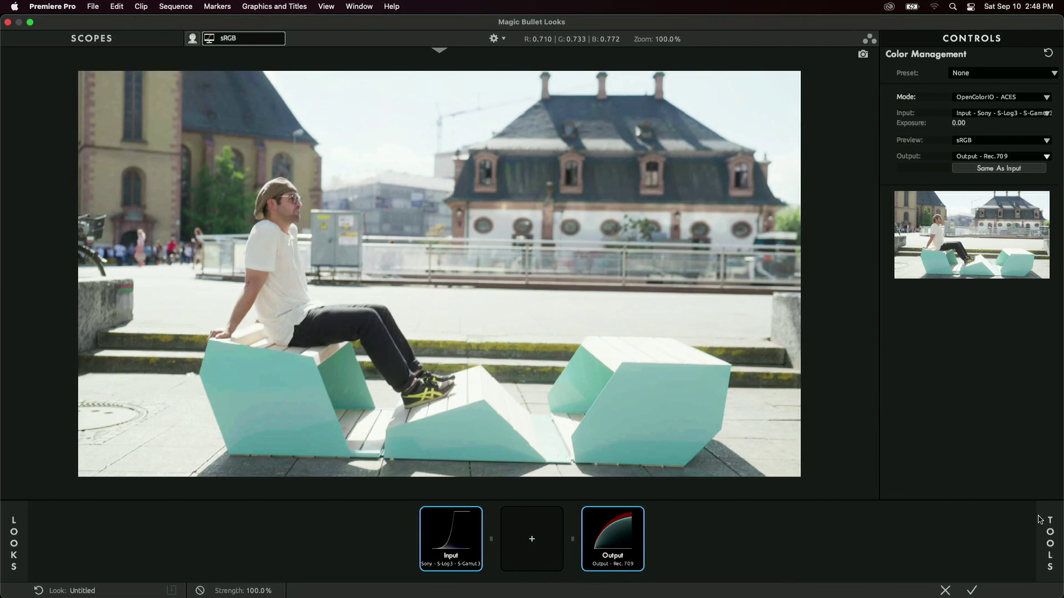
# - Add the Film Print tool (Kodak 2383, 50% grain) between Input and Output and review its controls
pyautogui.click(1050, 555)
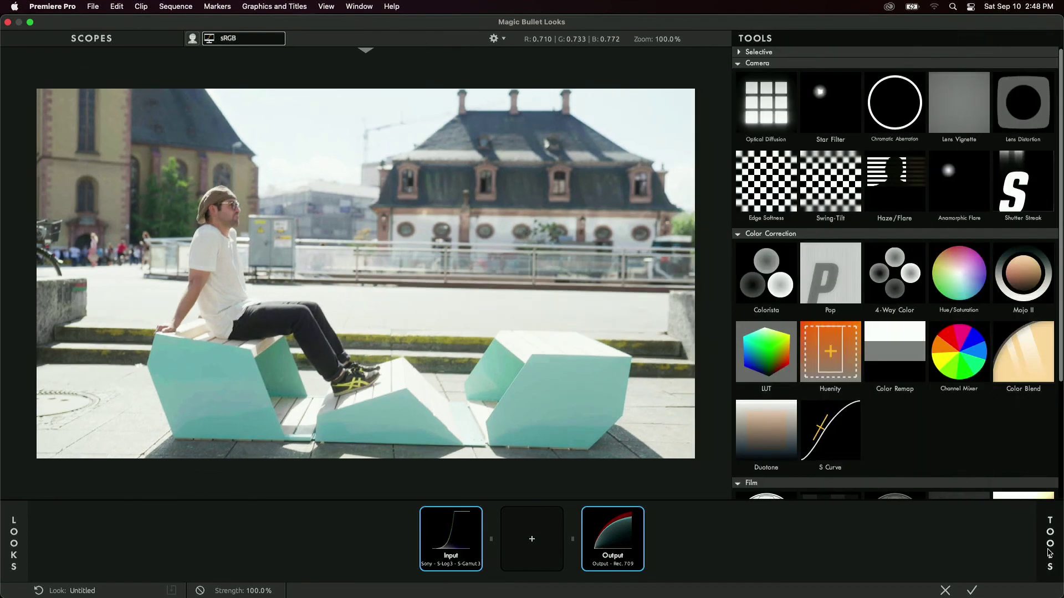
pyautogui.scroll(-2, 898, 384)
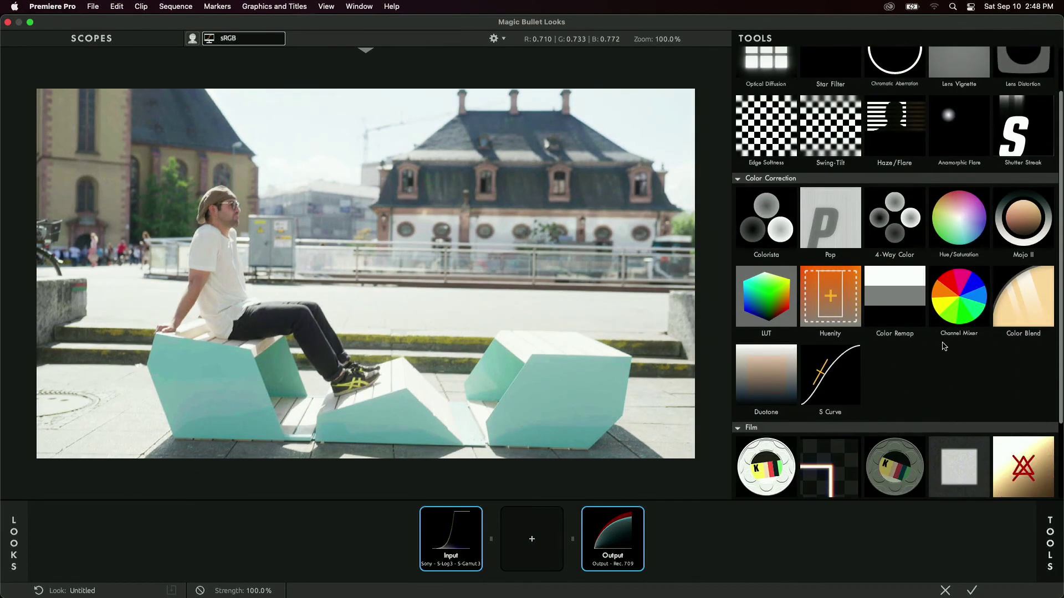
pyautogui.scroll(-3, 943, 353)
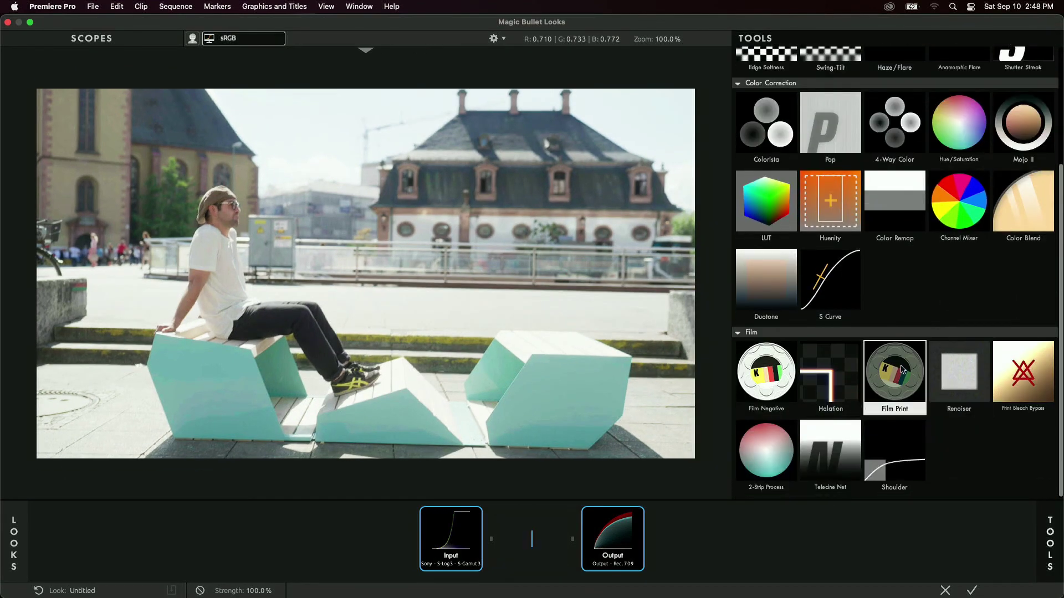
pyautogui.doubleClick(904, 369)
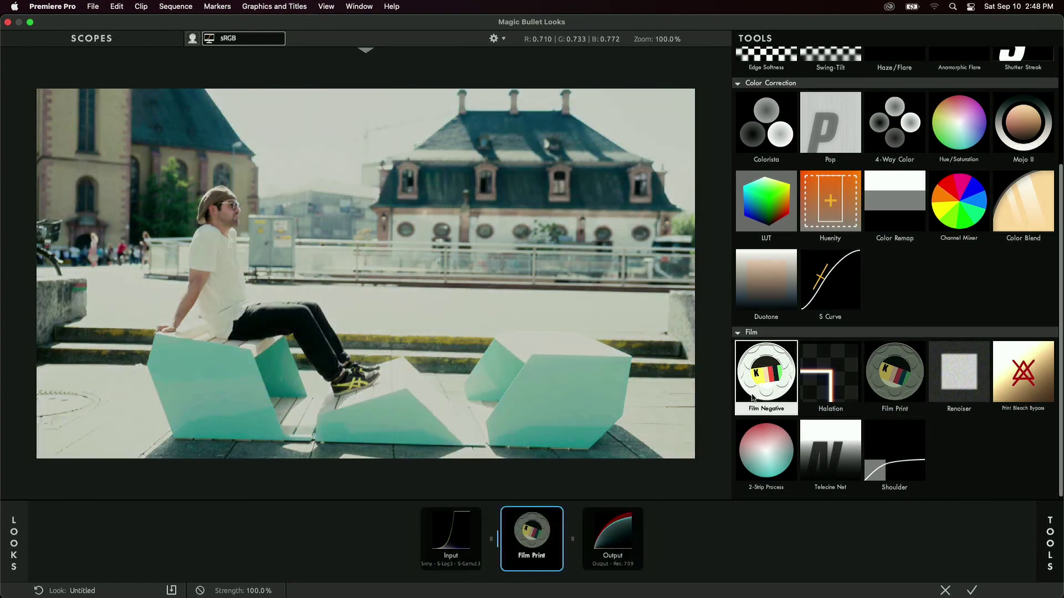
pyautogui.click(543, 533)
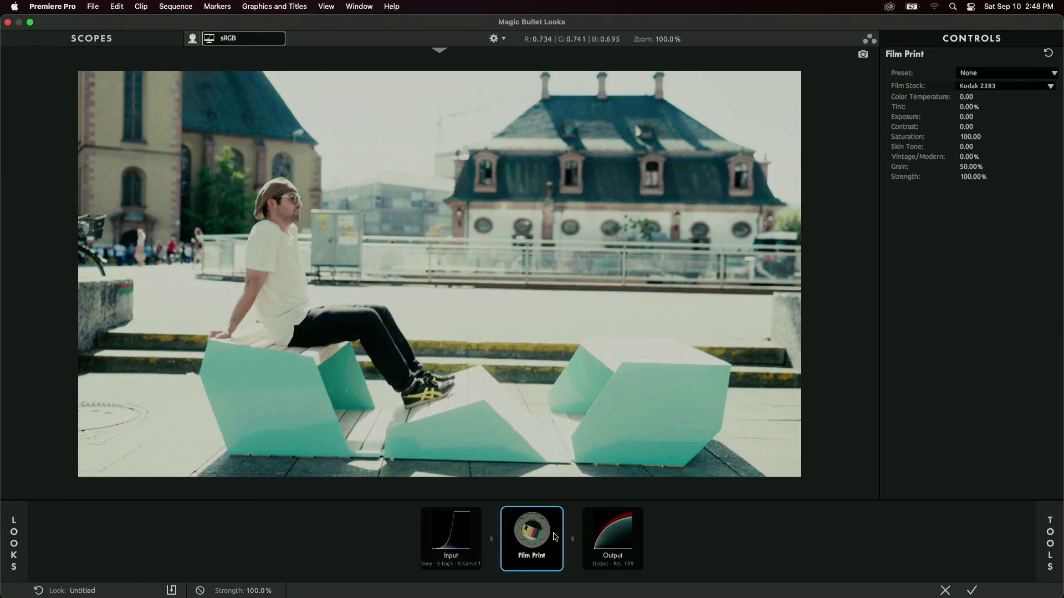
pyautogui.click(1053, 534)
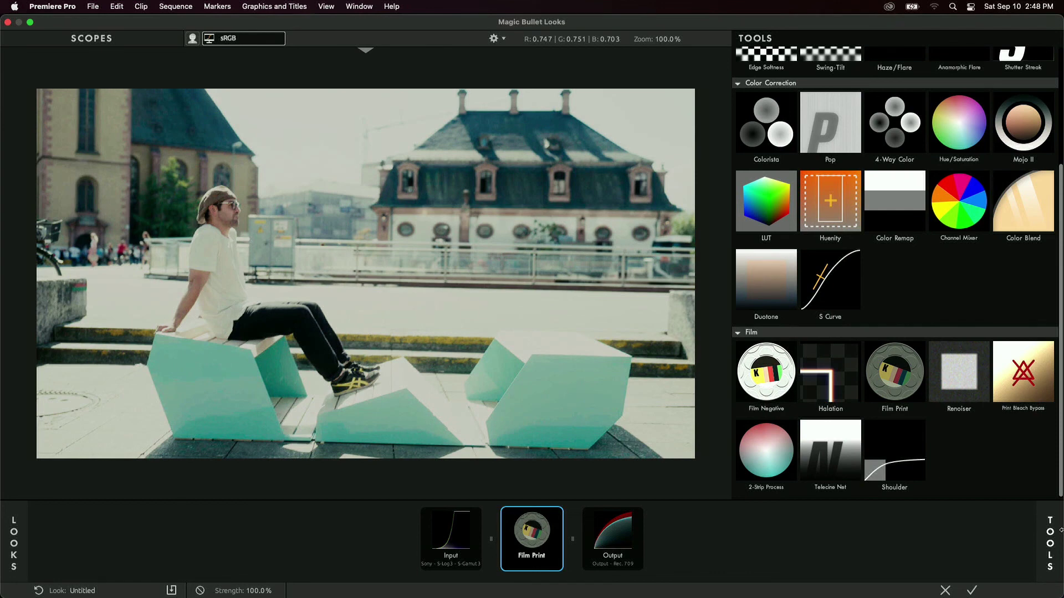
# - Insert Halation before Film Print with the Vintage 35 preset (Amount 75%, Size 88)
pyautogui.doubleClick(830, 369)
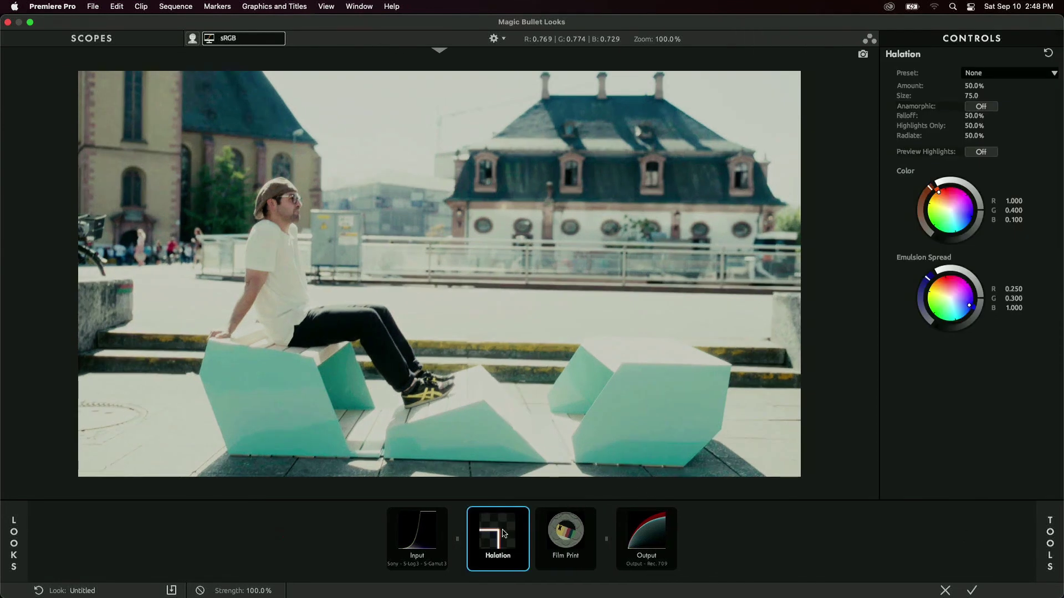
pyautogui.click(1034, 74)
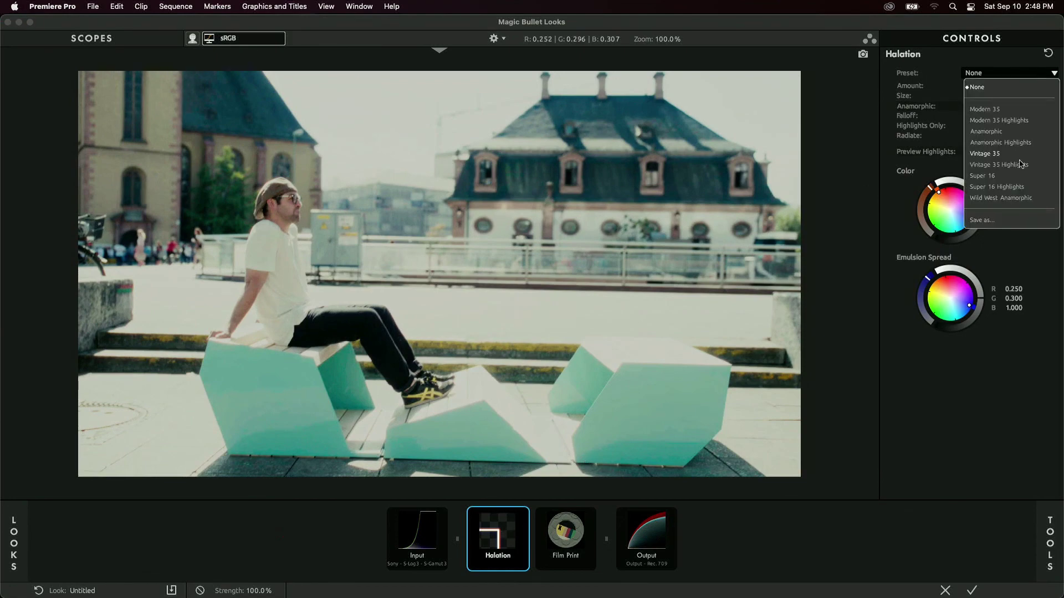
pyautogui.click(993, 158)
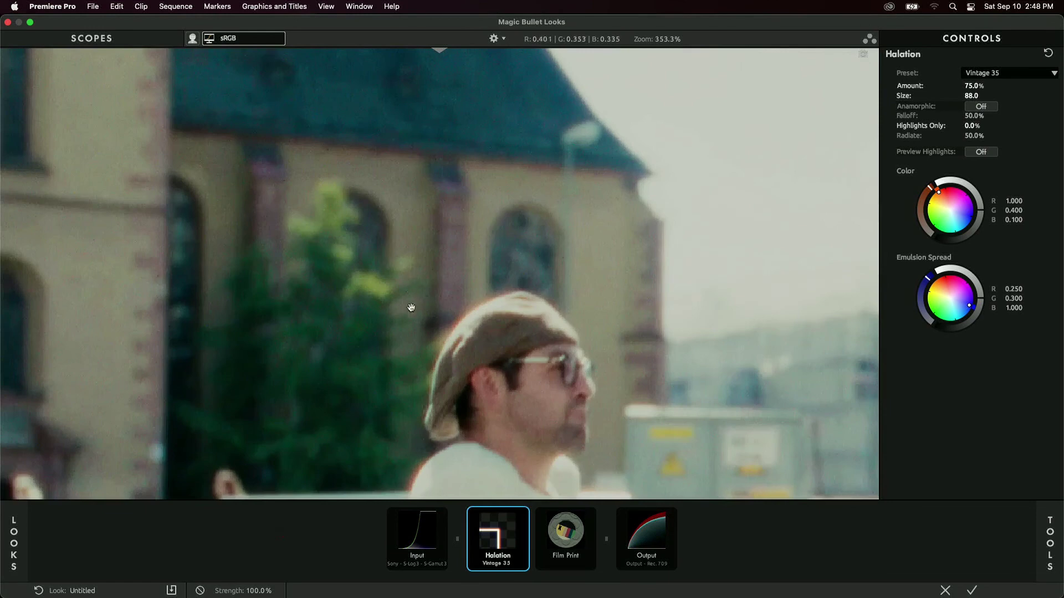
pyautogui.moveTo(508, 332); pyautogui.dragTo(463, 256)
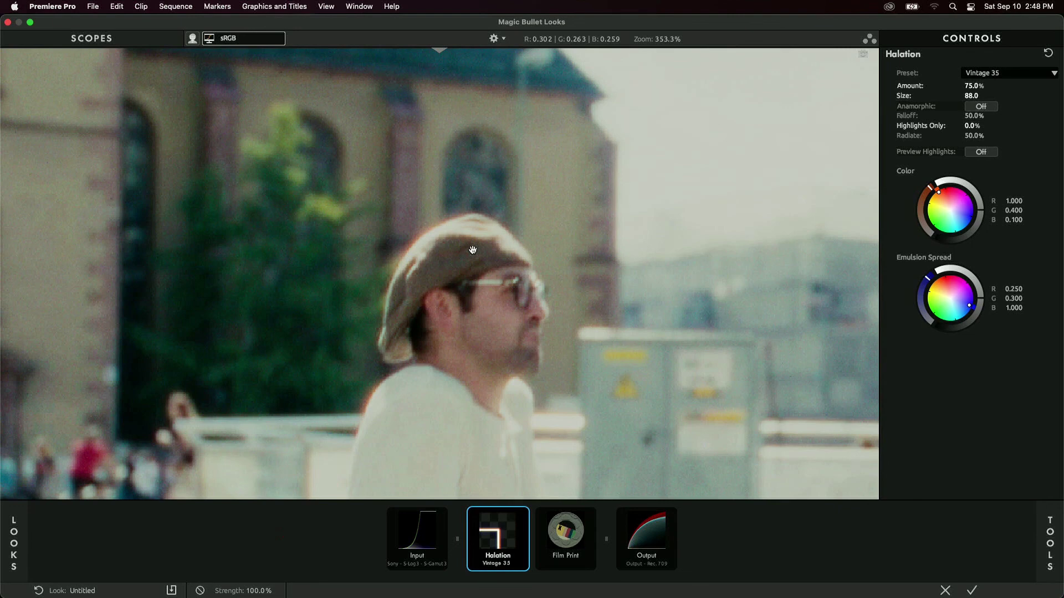
# - Lower the Film Print strength to 50% and reset the viewer zoom to 100%
pyautogui.click(584, 546)
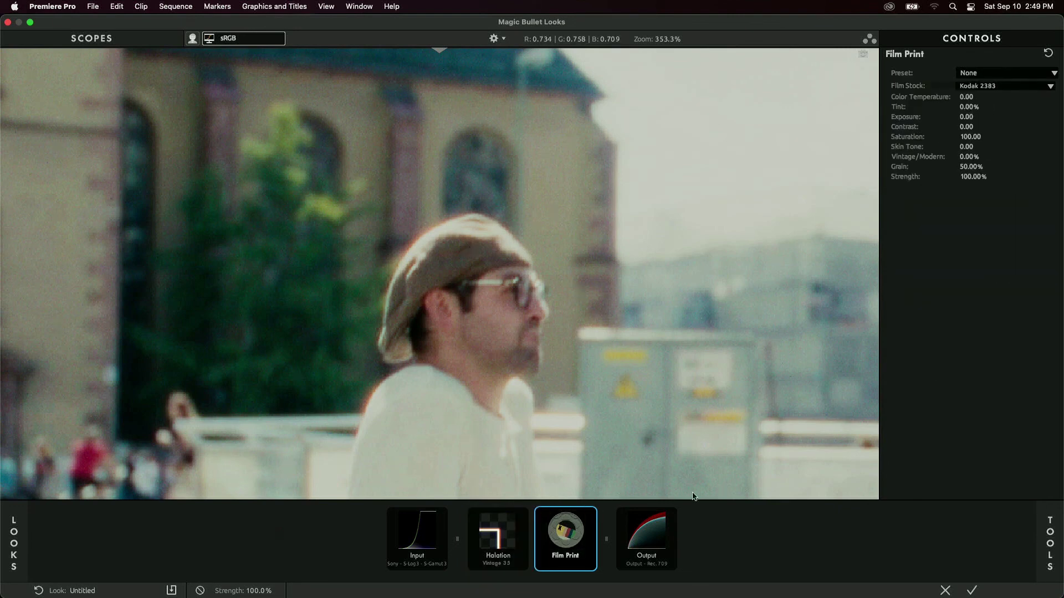
pyautogui.click(972, 178)
pyautogui.write('50')
pyautogui.press('Return')
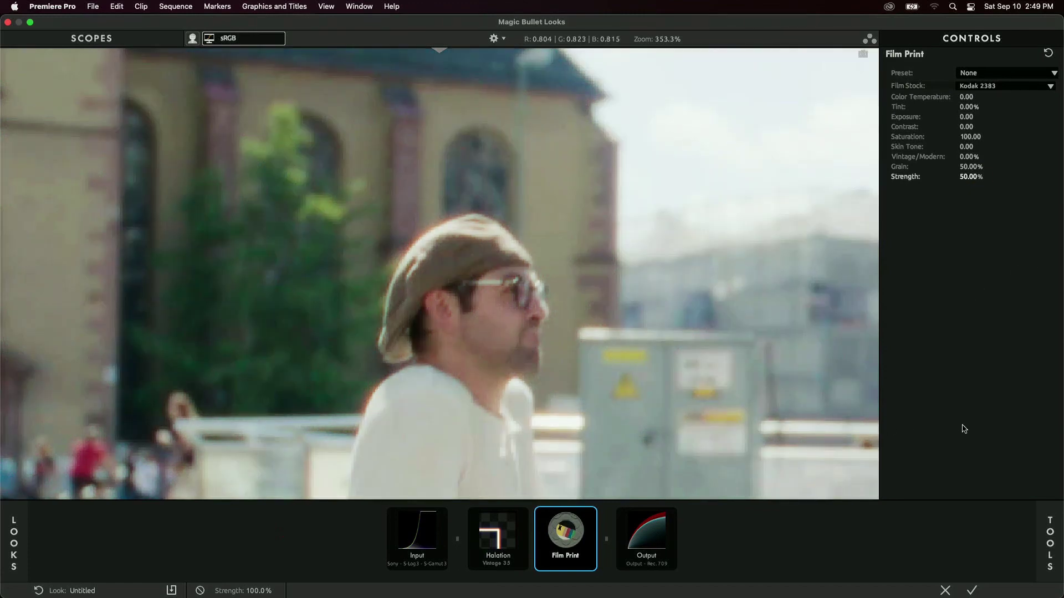
pyautogui.click(647, 44)
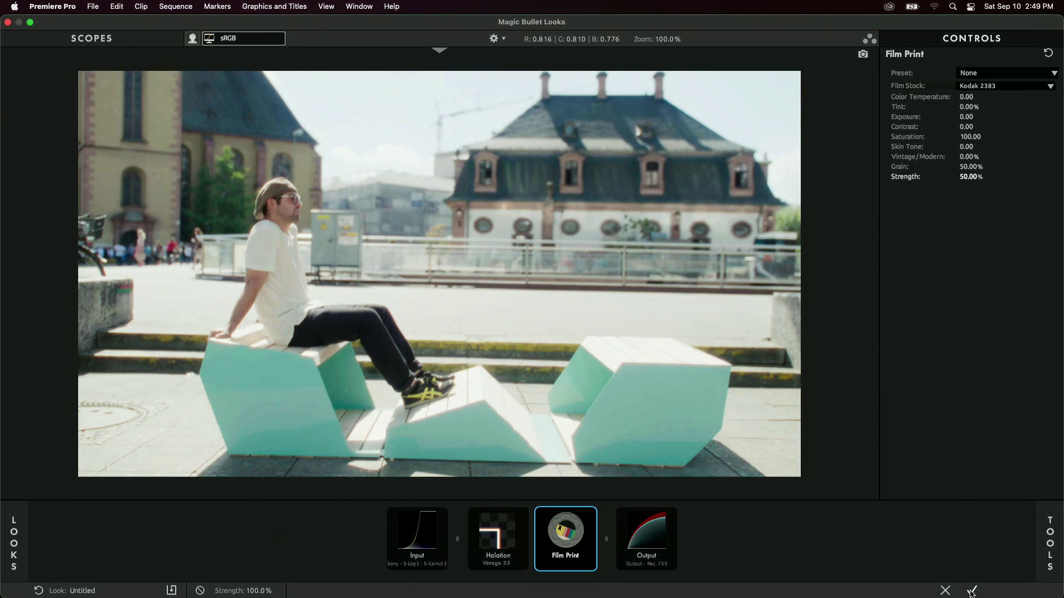
# - Close Looks and park the playhead at 00:03:00:11 over the ACW_DEMO_Sub_01 street clip
pyautogui.click(972, 591)
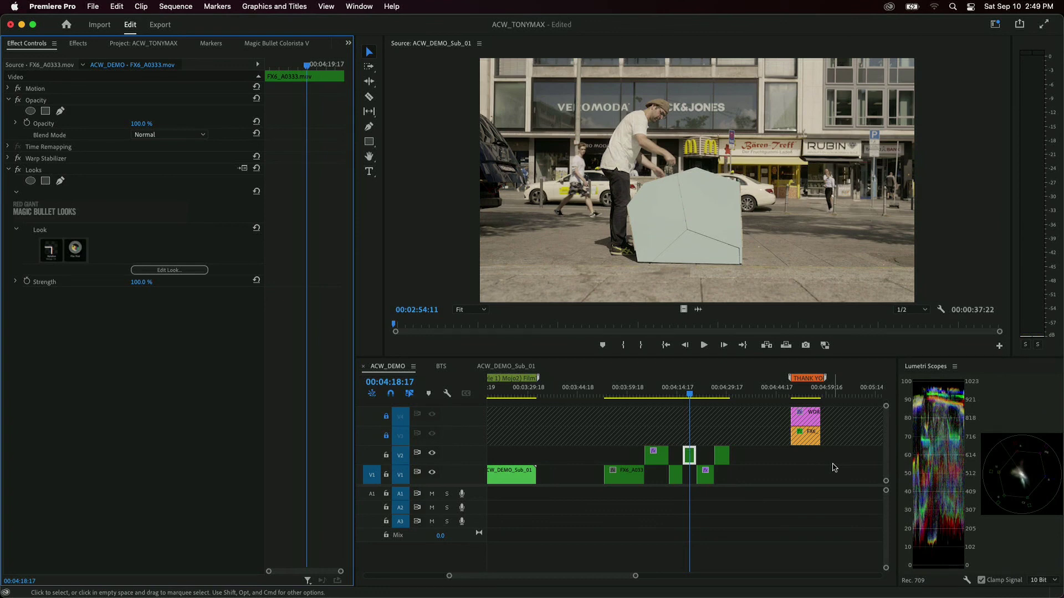
pyautogui.press('super+shift+m')
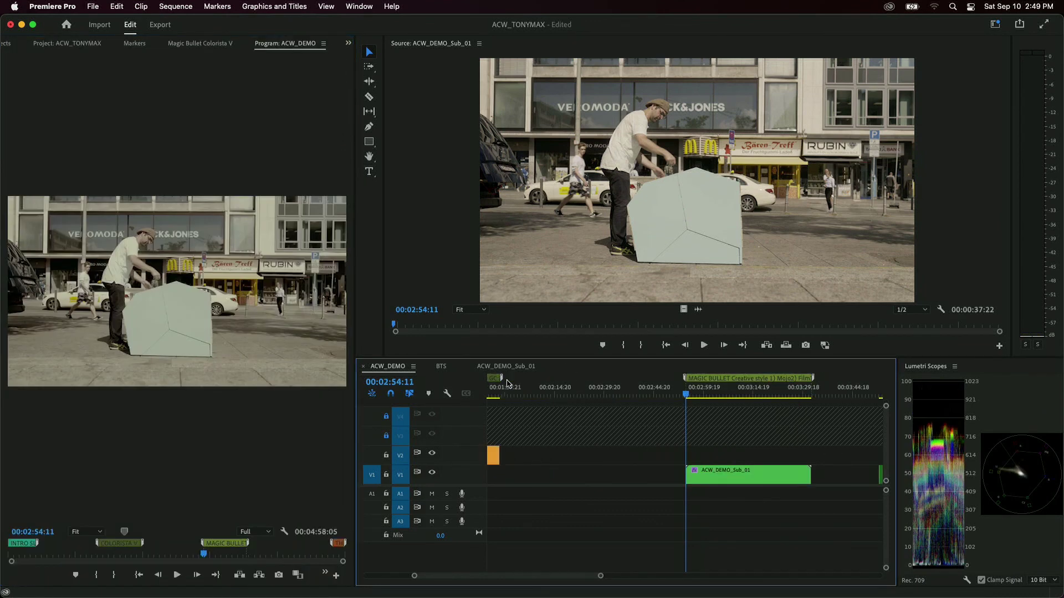
pyautogui.click(706, 388)
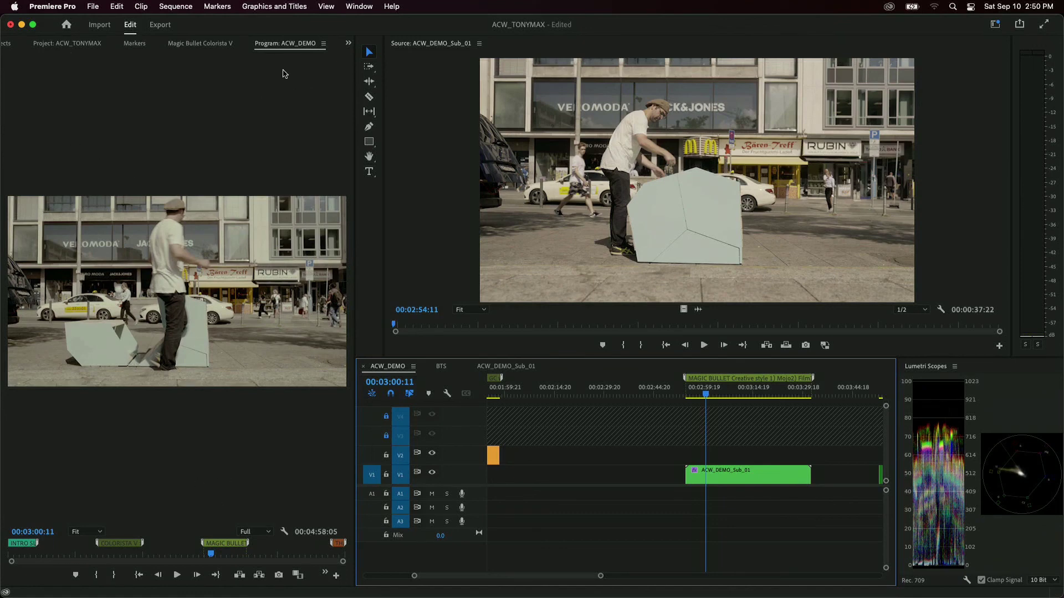
# - Drag RG Magic Bullet Looks from the Effects panel onto the street clip and show Effect Controls
pyautogui.rightClick(205, 47)
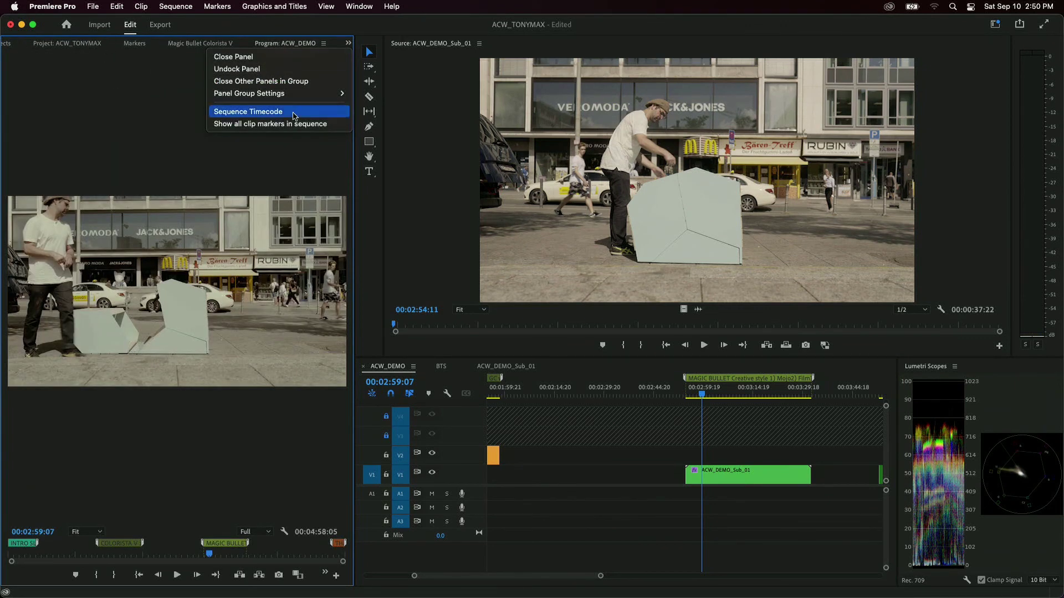
pyautogui.click(347, 42)
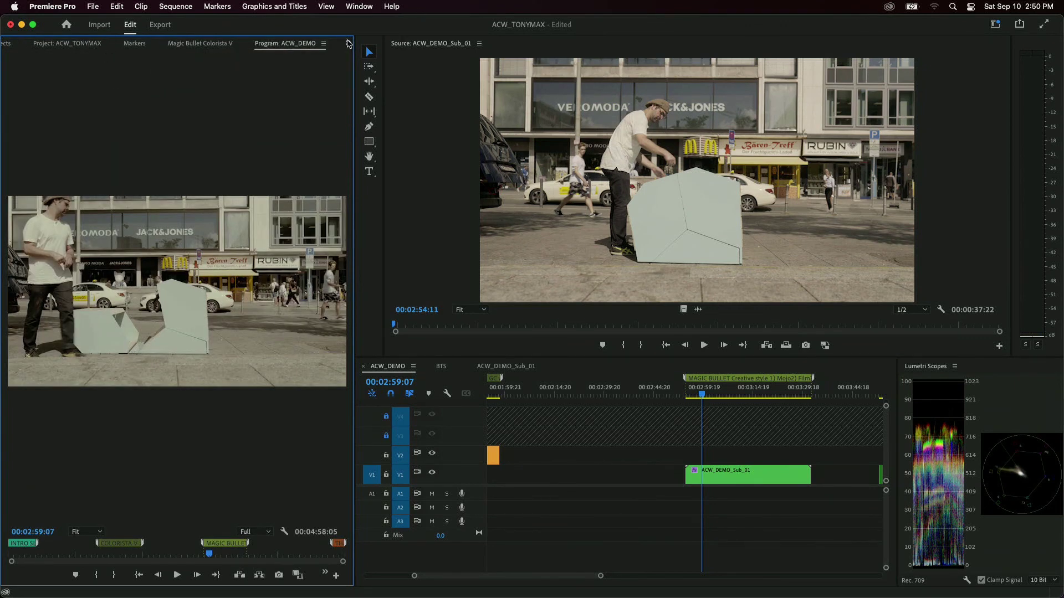
pyautogui.click(347, 42)
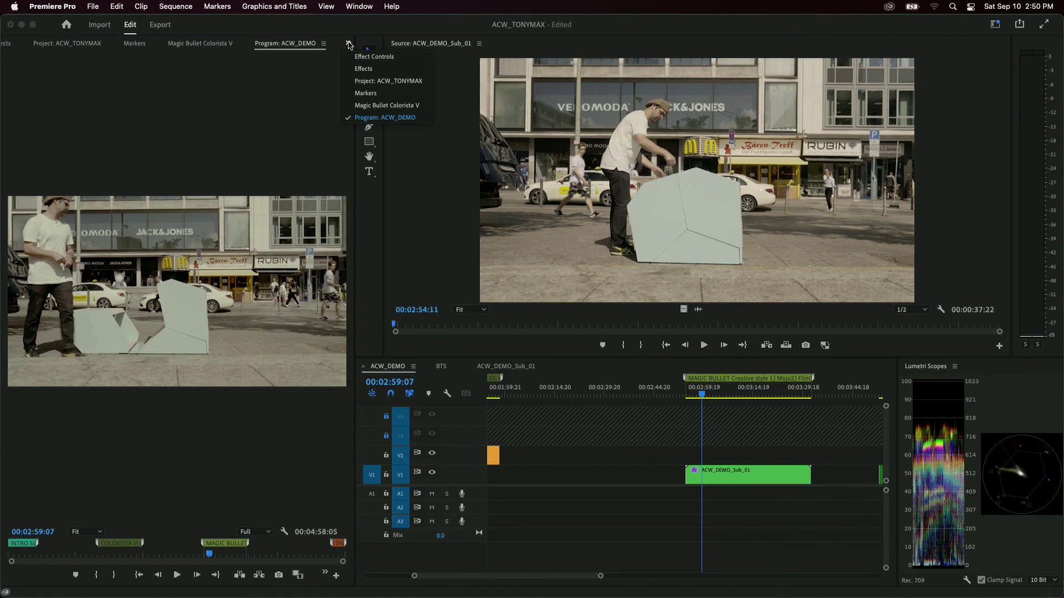
pyautogui.click(363, 69)
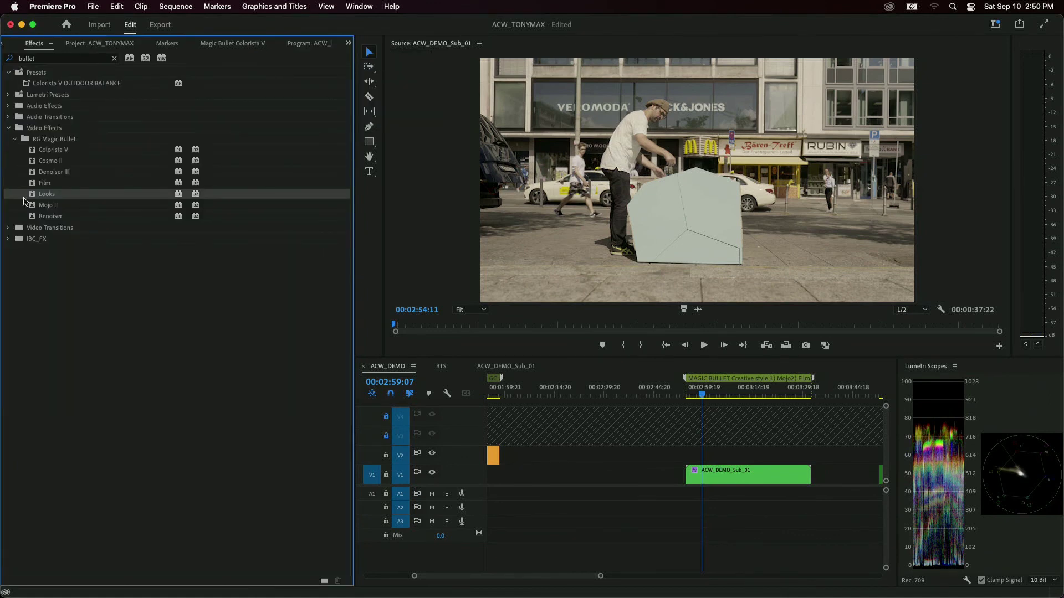
pyautogui.moveTo(51, 197); pyautogui.dragTo(724, 463)
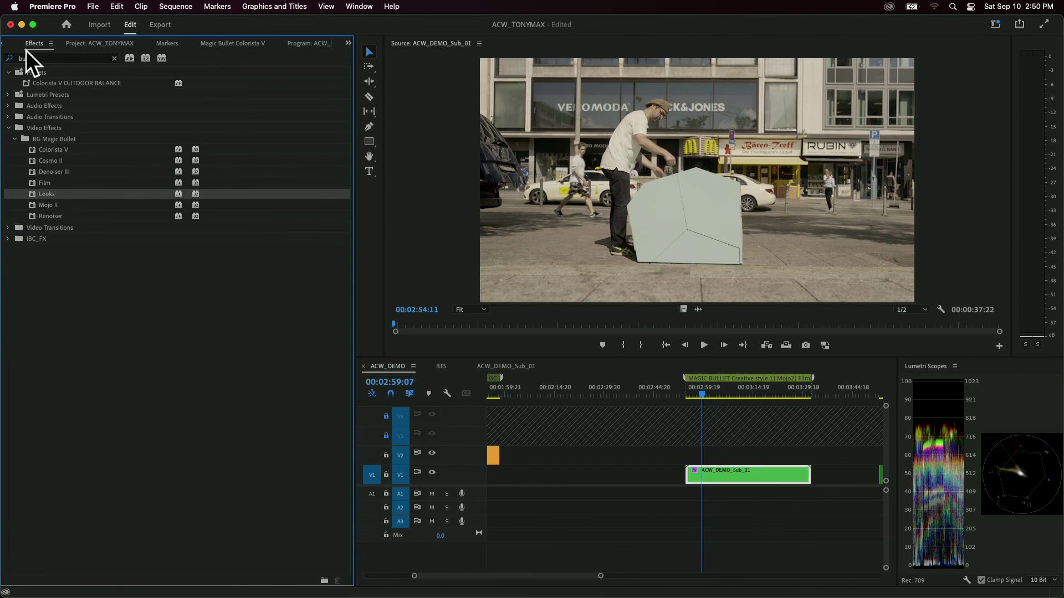
pyautogui.click(348, 42)
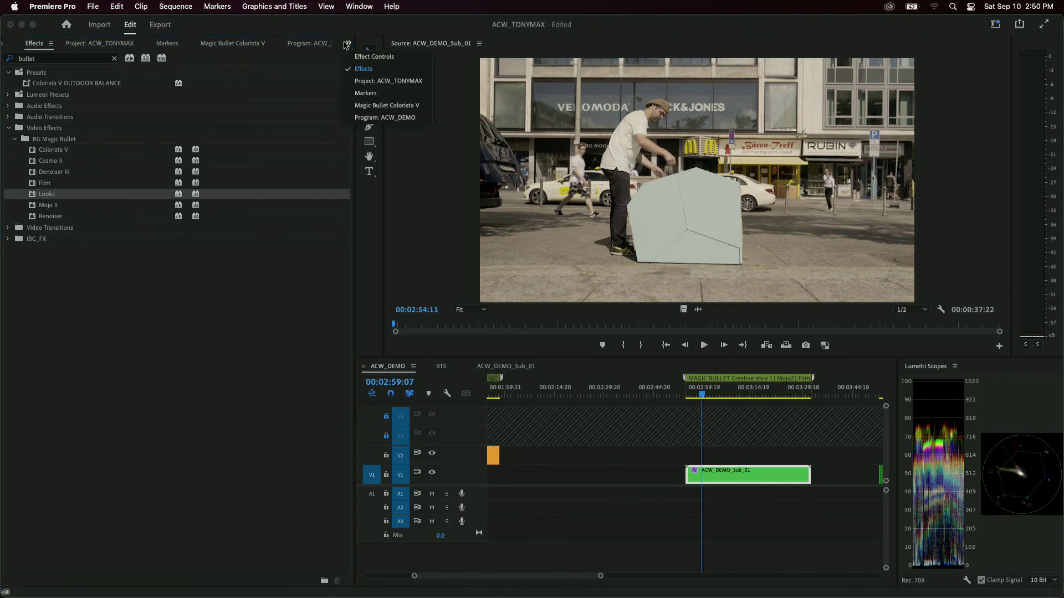
pyautogui.click(374, 56)
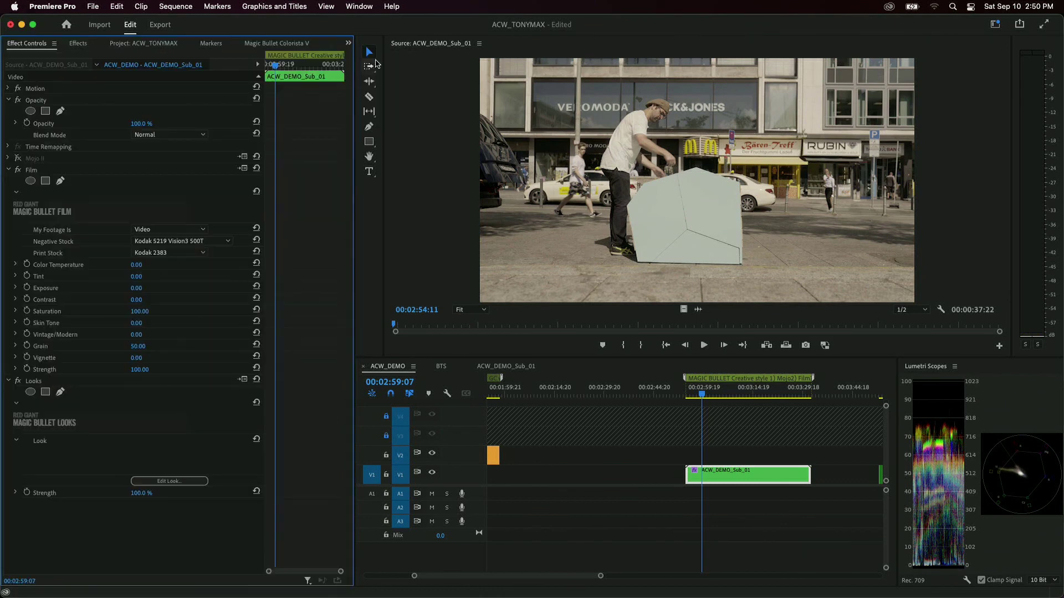
# - Open the street clip in the Looks editor with Rec. 709 input and Same As Input output
pyautogui.click(176, 482)
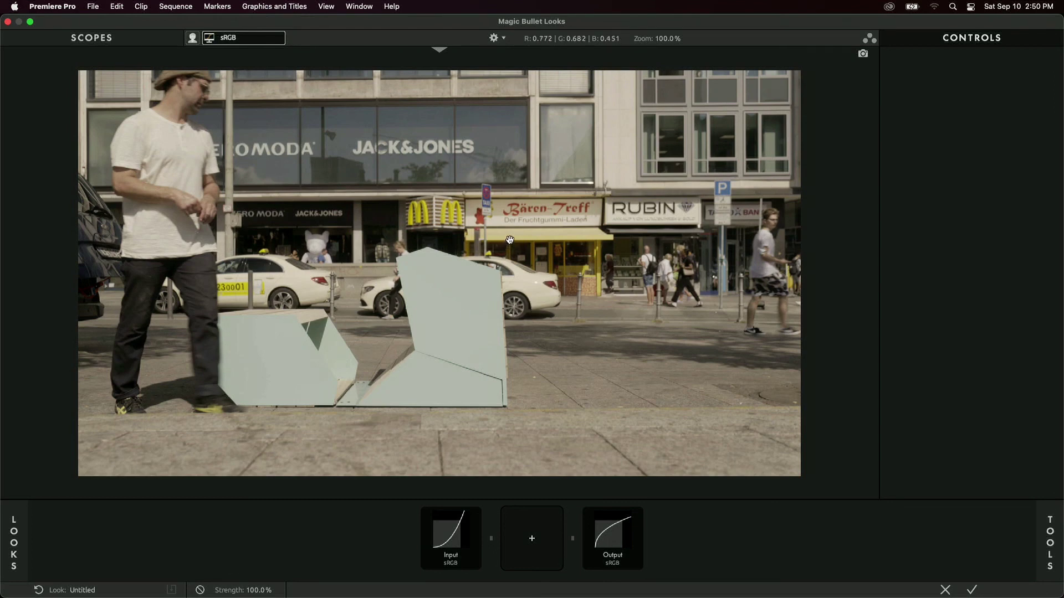
pyautogui.click(458, 556)
pyautogui.click(1017, 113)
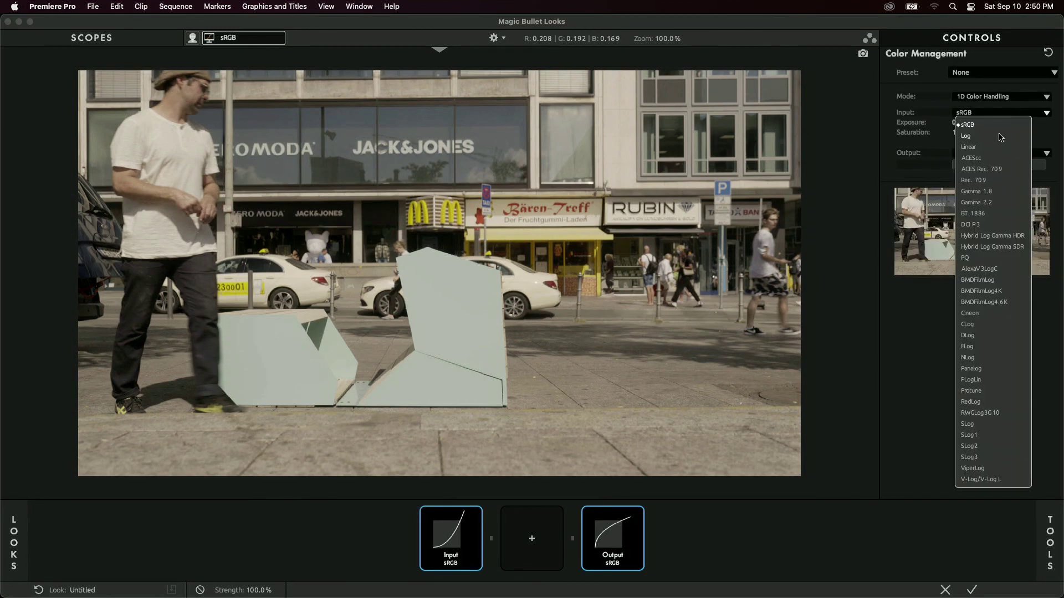
pyautogui.click(984, 183)
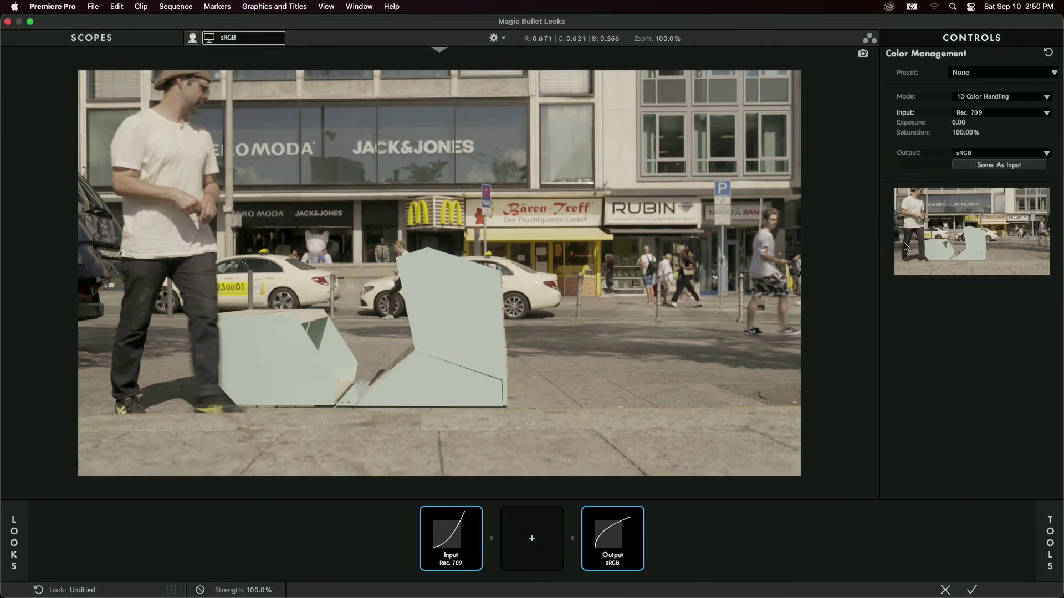
pyautogui.click(993, 169)
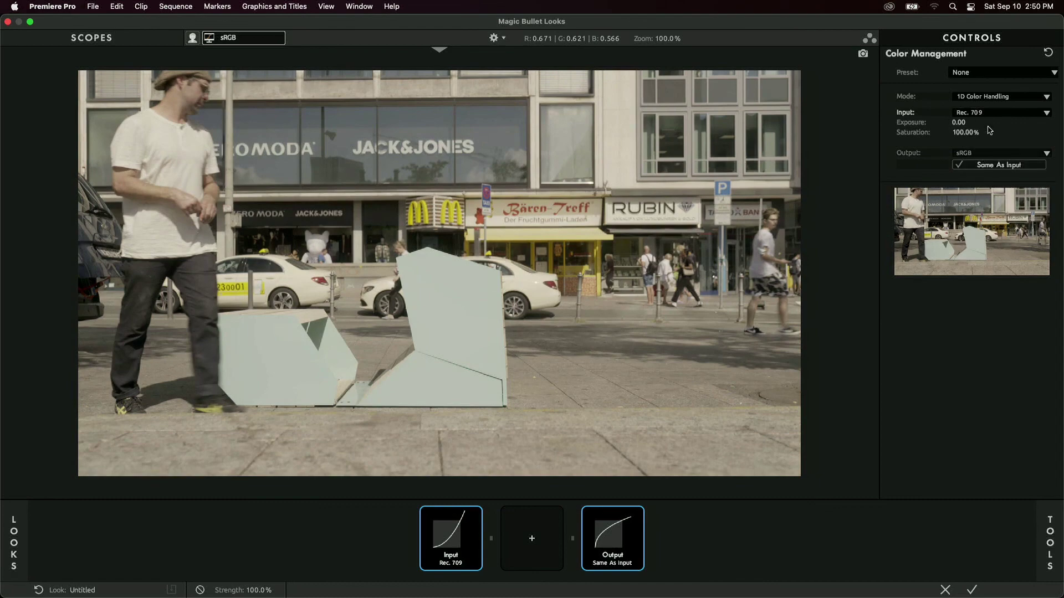
pyautogui.click(1037, 549)
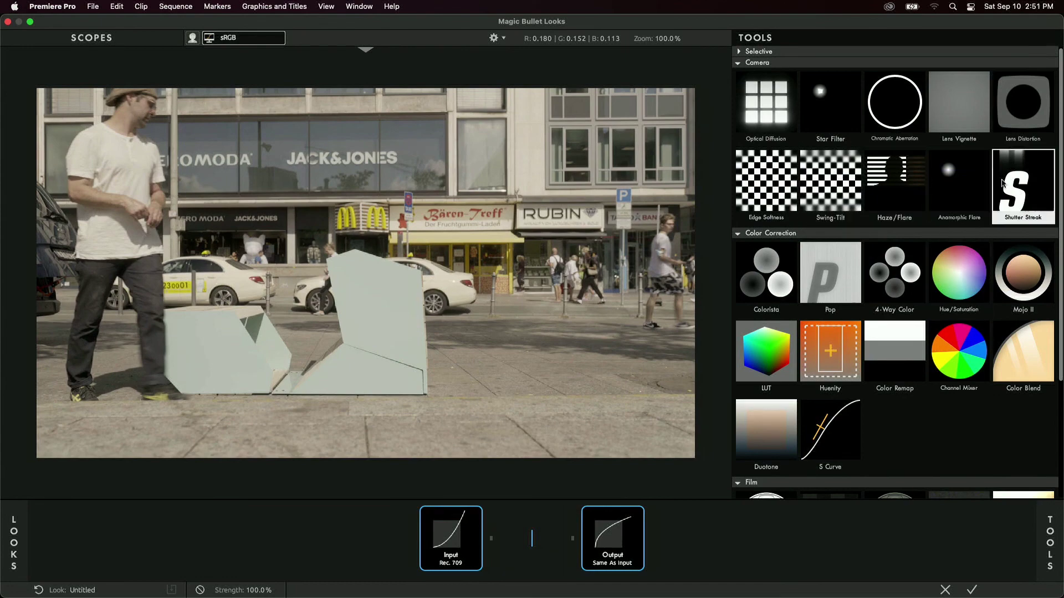
# - Add a Selective Exposure tool at -1 stop and save a reference snapshot of the grade
pyautogui.click(739, 53)
pyautogui.doubleClick(766, 92)
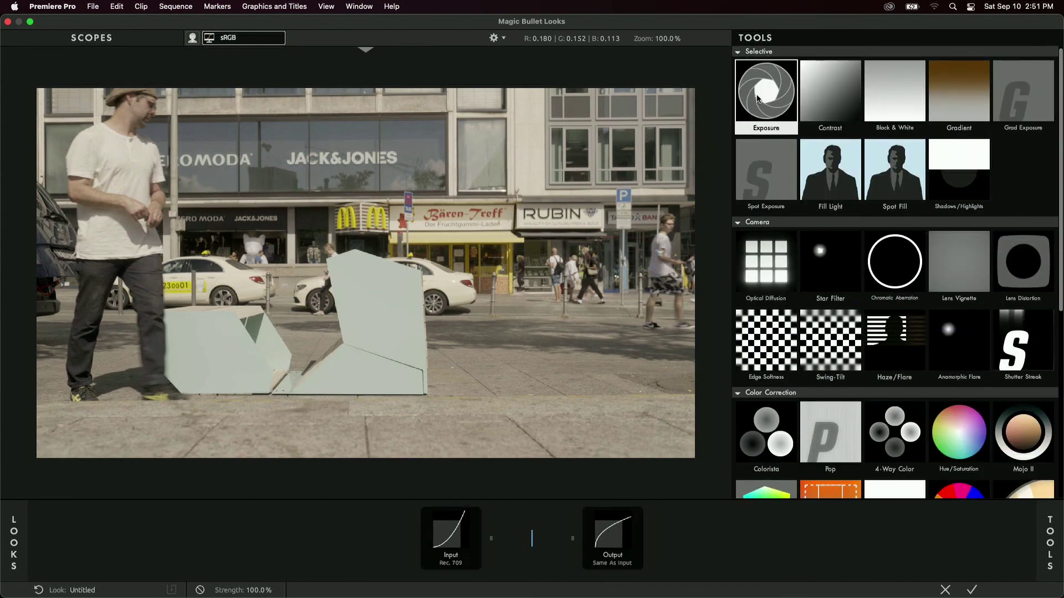
pyautogui.click(929, 85)
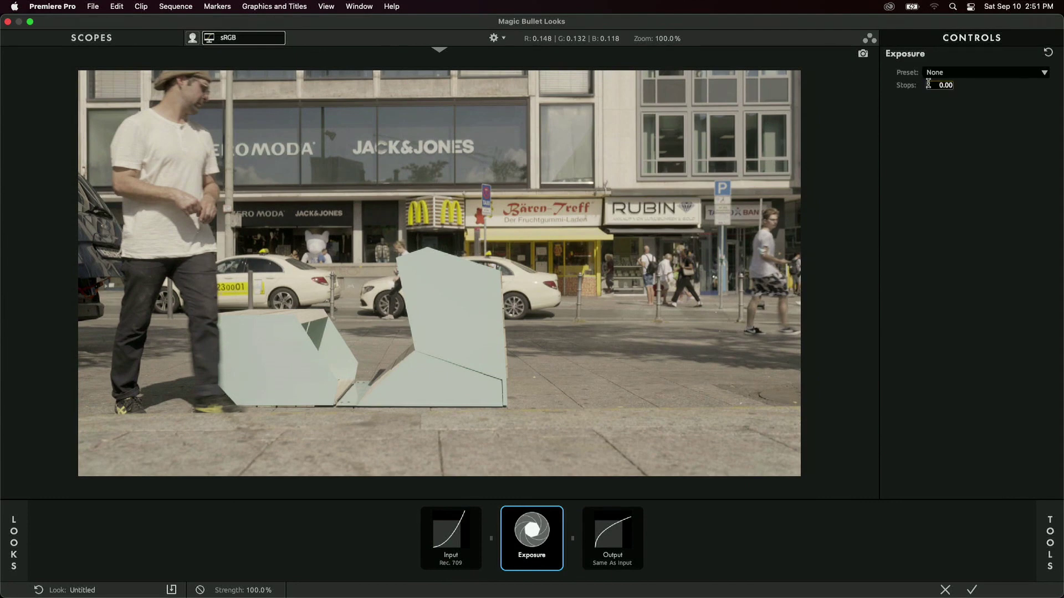
pyautogui.moveTo(938, 85); pyautogui.dragTo(959, 86)
pyautogui.write('-1')
pyautogui.press('Return')
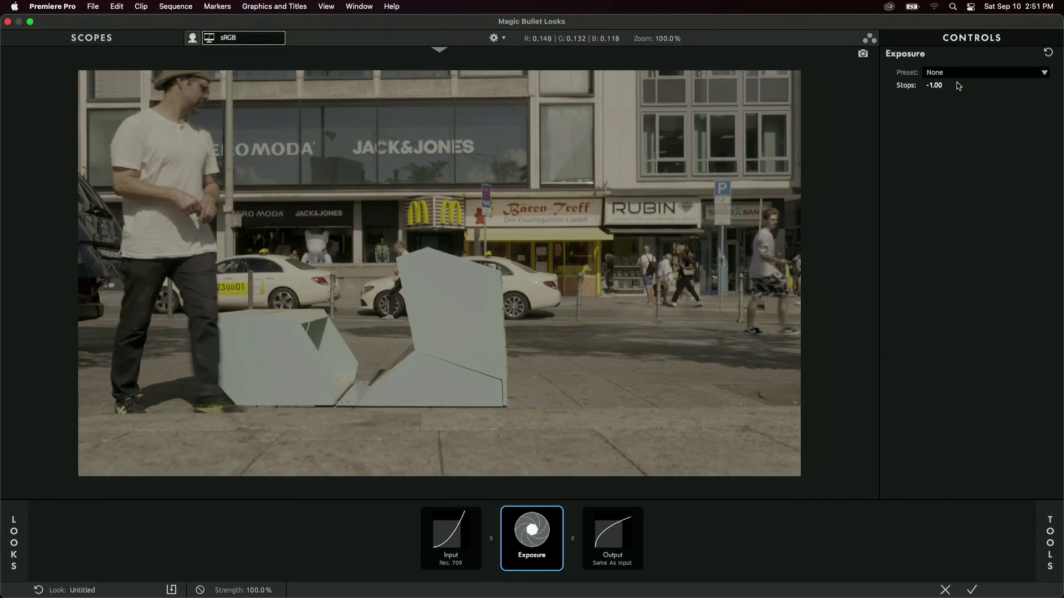
pyautogui.click(439, 49)
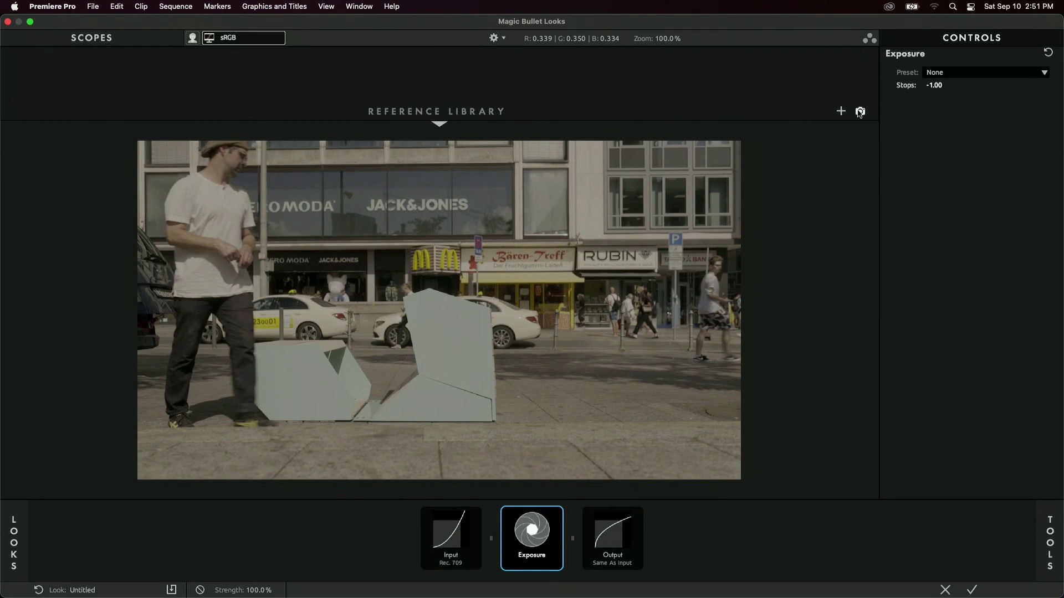
pyautogui.click(861, 111)
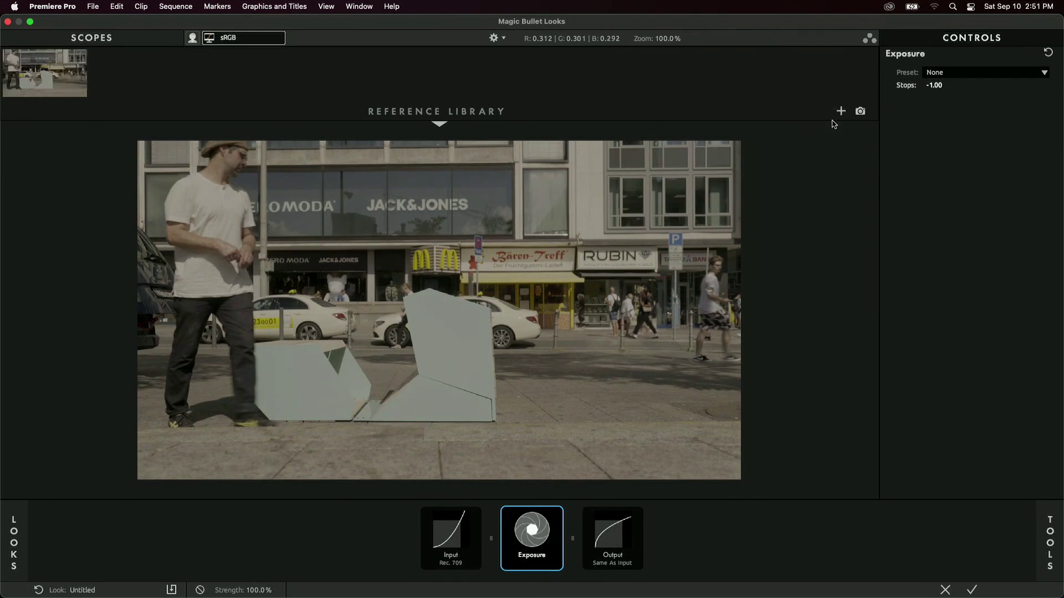
# - Set the Input node's colour management mode to OpenColorIO - ACES
pyautogui.click(451, 539)
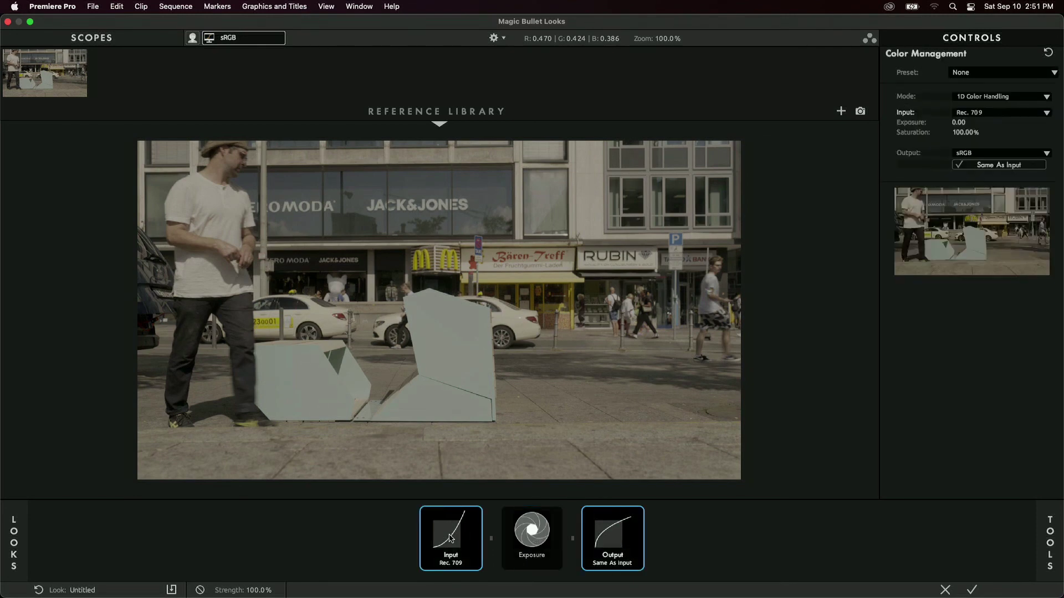
pyautogui.click(984, 97)
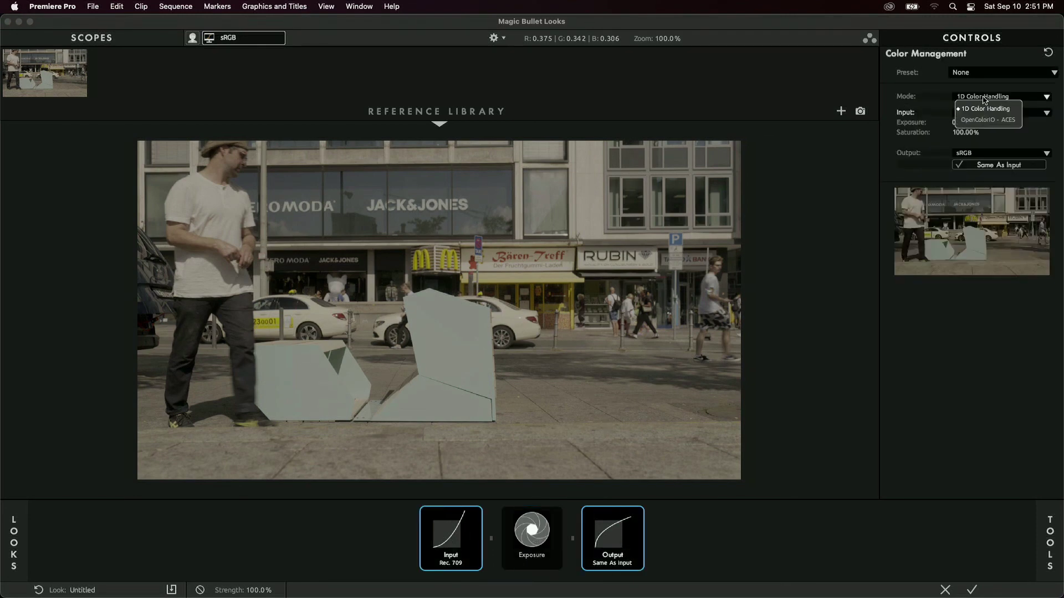
pyautogui.click(996, 119)
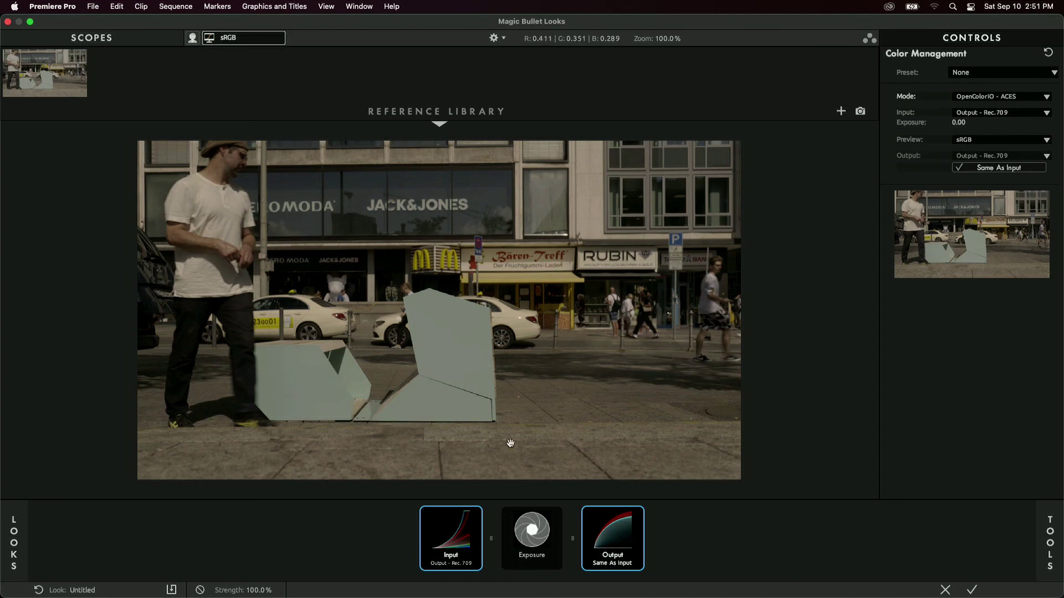
pyautogui.click(543, 540)
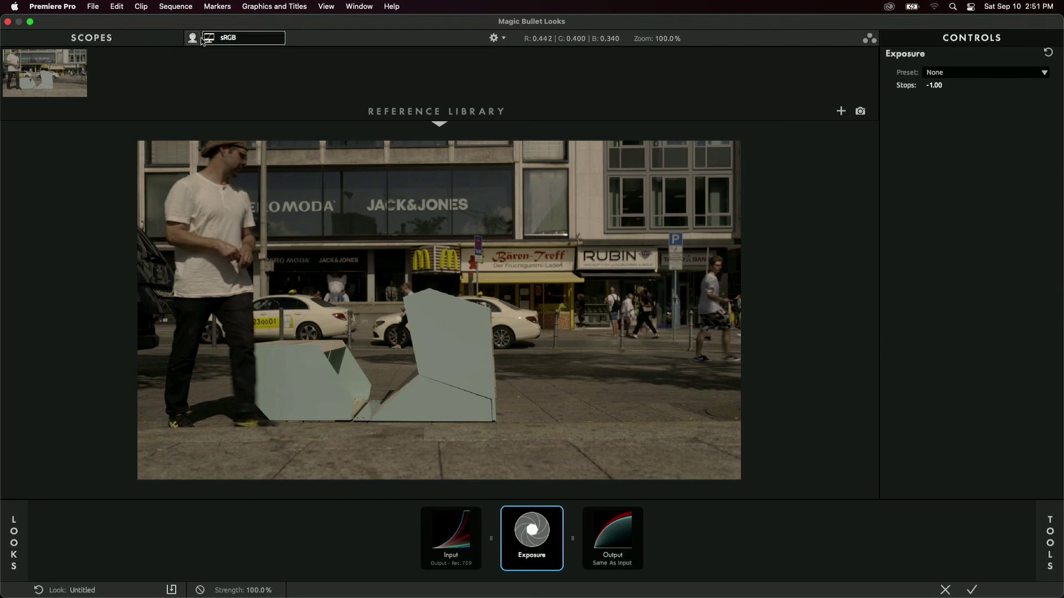
# - Split-screen the saved reference snapshot against the current grade, widening the new-grade side
pyautogui.click(55, 67)
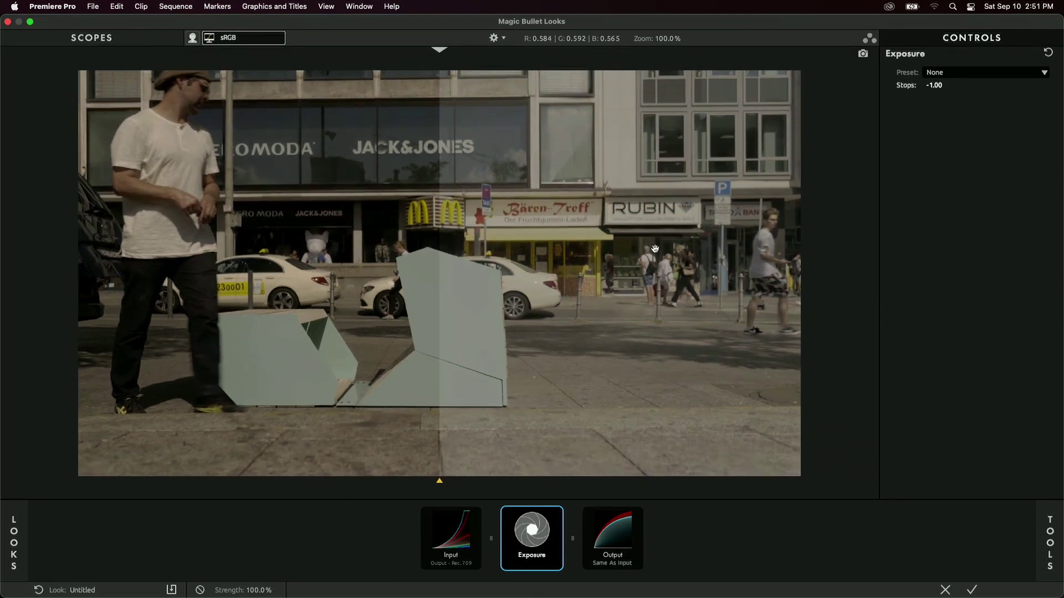
pyautogui.moveTo(440, 481); pyautogui.dragTo(654, 517)
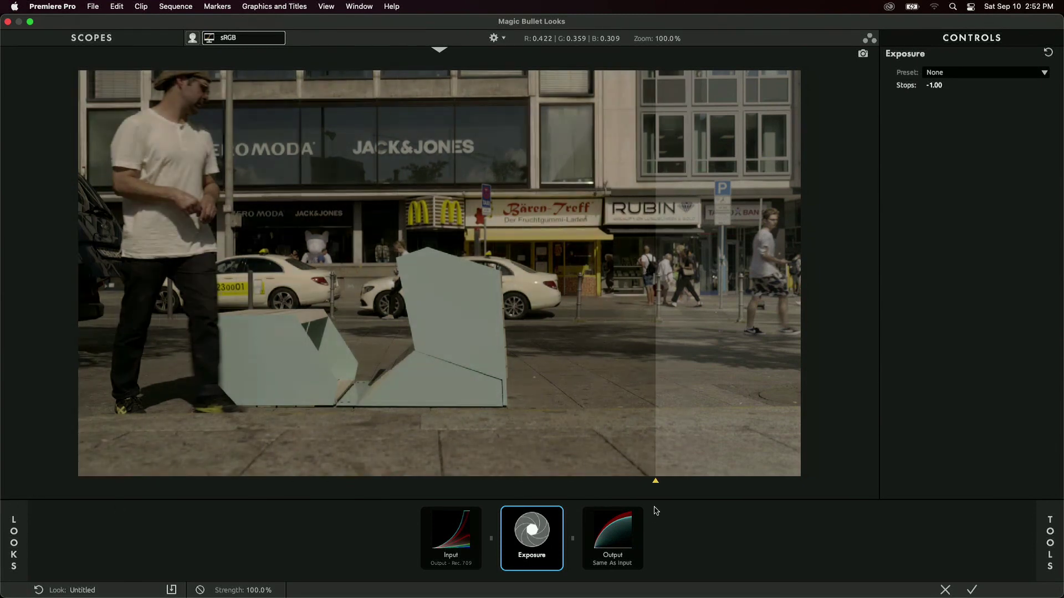